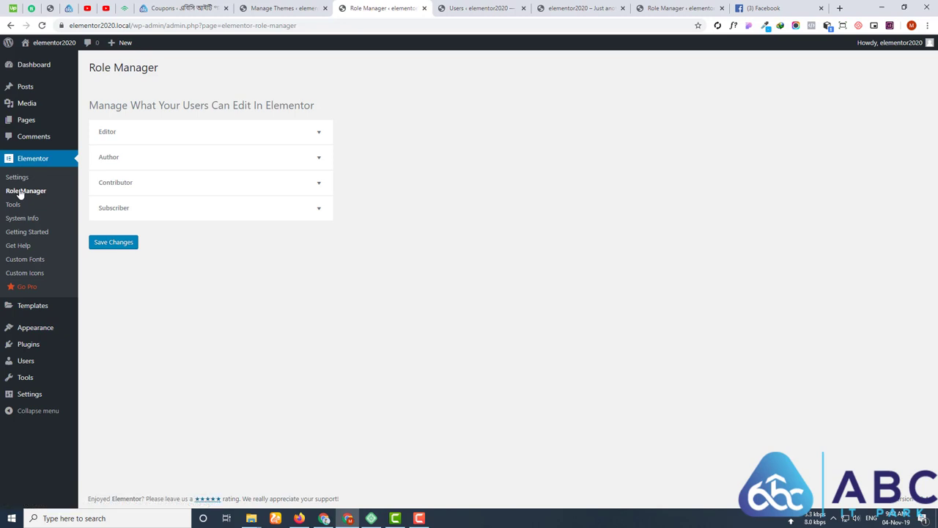
- Expand the Editor, Author, Contributor and Subscriber role sections to show their access options
click(134, 137)
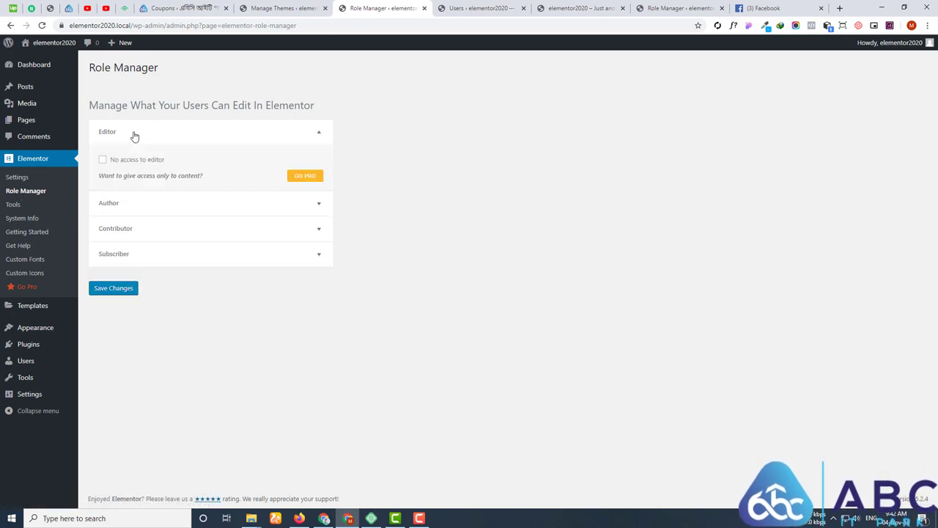
click(139, 209)
click(136, 282)
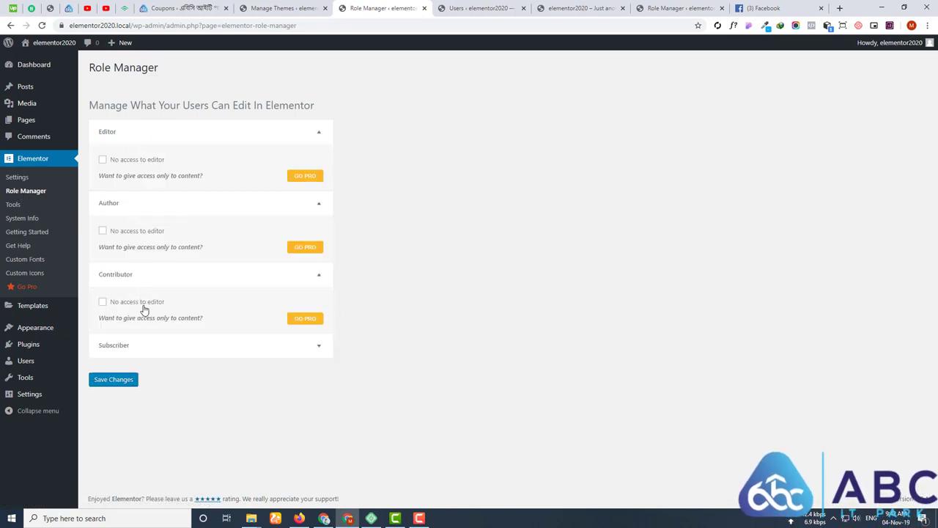
click(146, 347)
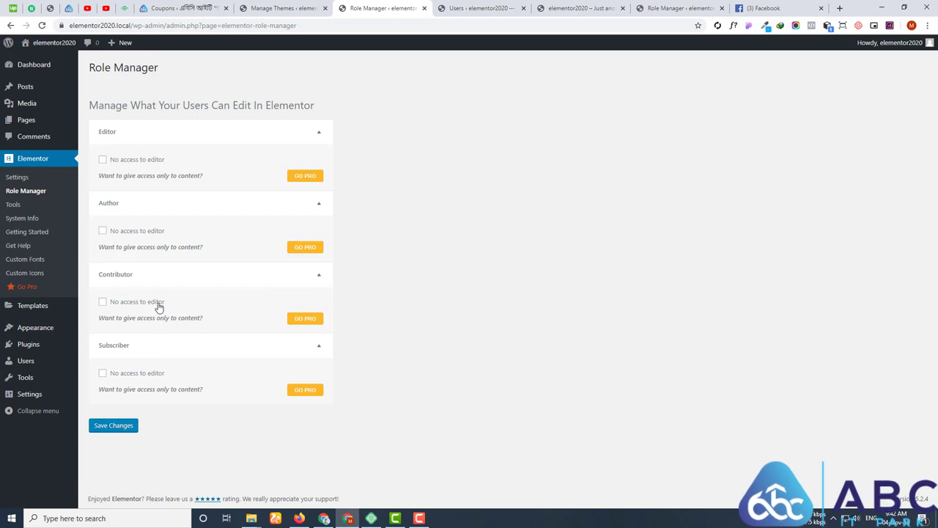
- Open the list of all users in a separate tab and check the account's role and the roles available for assignment
mouse_move(27, 362)
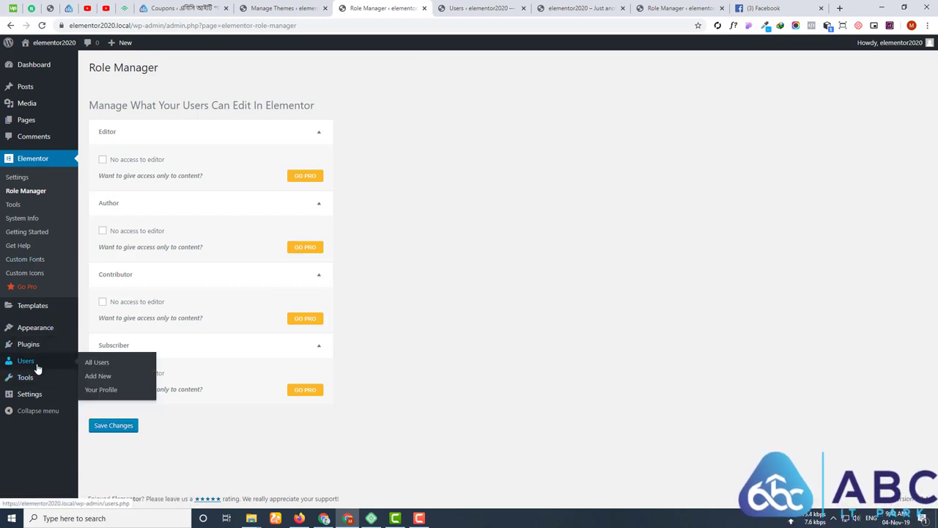
middle_click(102, 362)
click(524, 8)
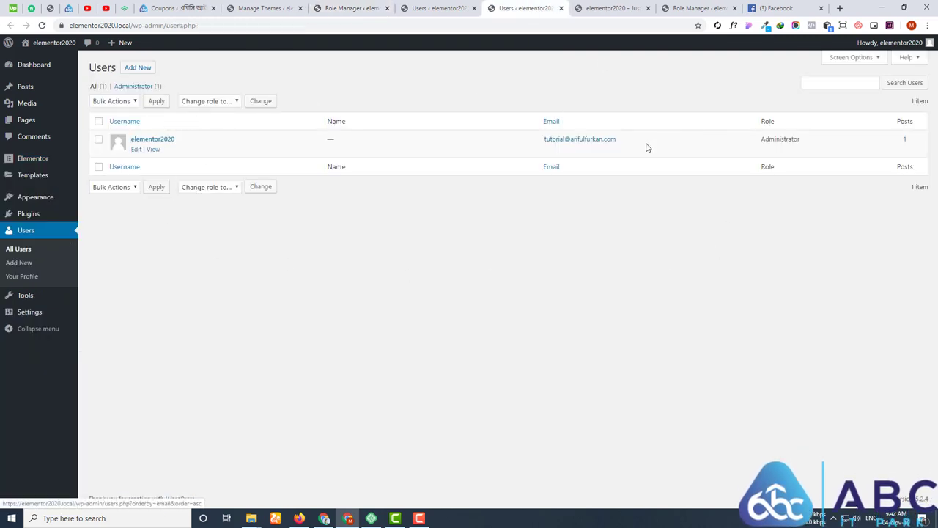
drag(801, 140, 755, 141)
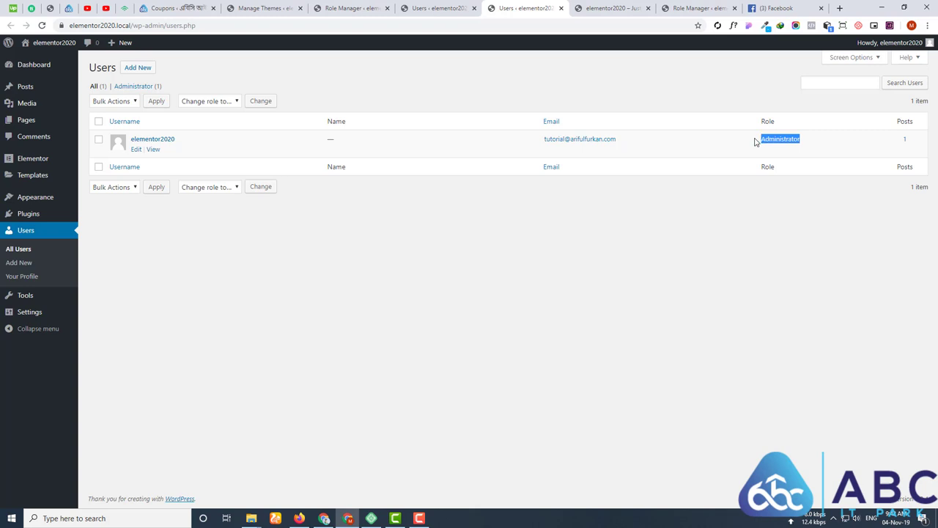
click(230, 103)
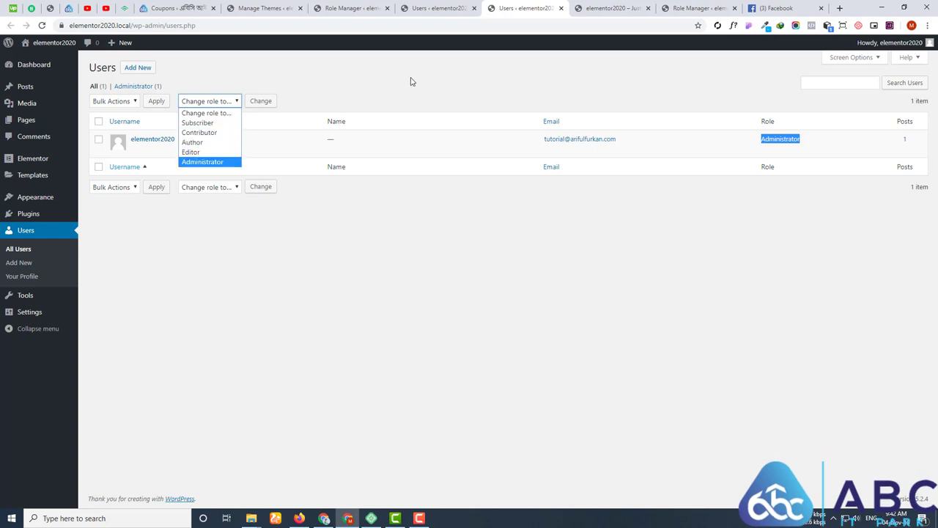
- Compare the roles in Elementor's Role Manager with the users list, ending on the Role Manager page
click(446, 8)
click(352, 8)
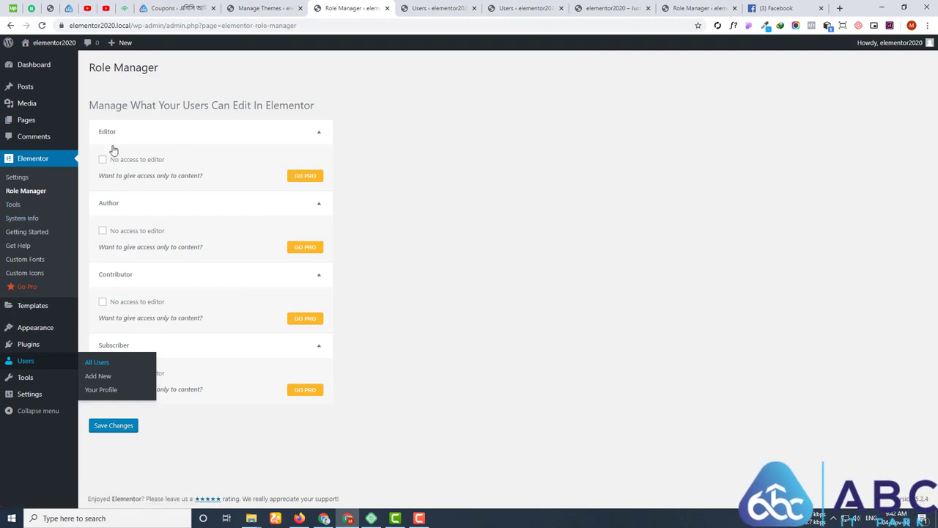
click(545, 6)
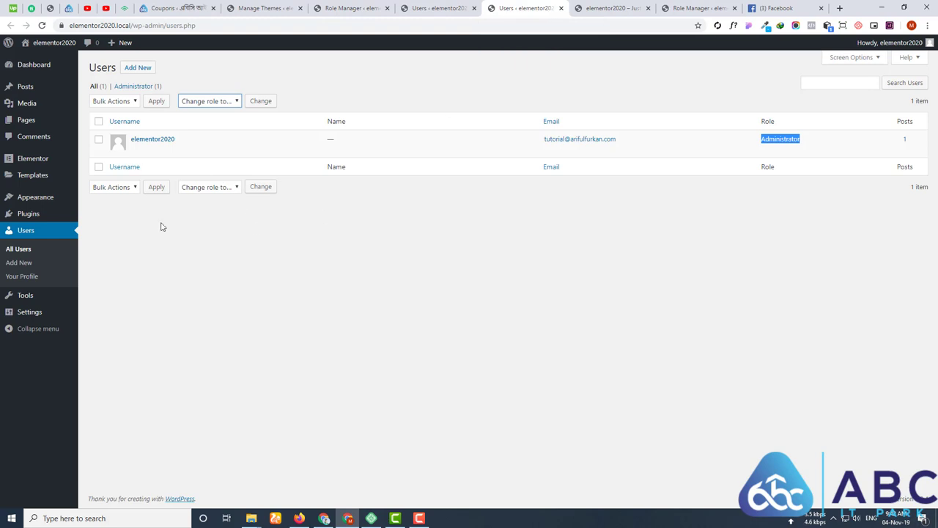
click(410, 5)
click(372, 6)
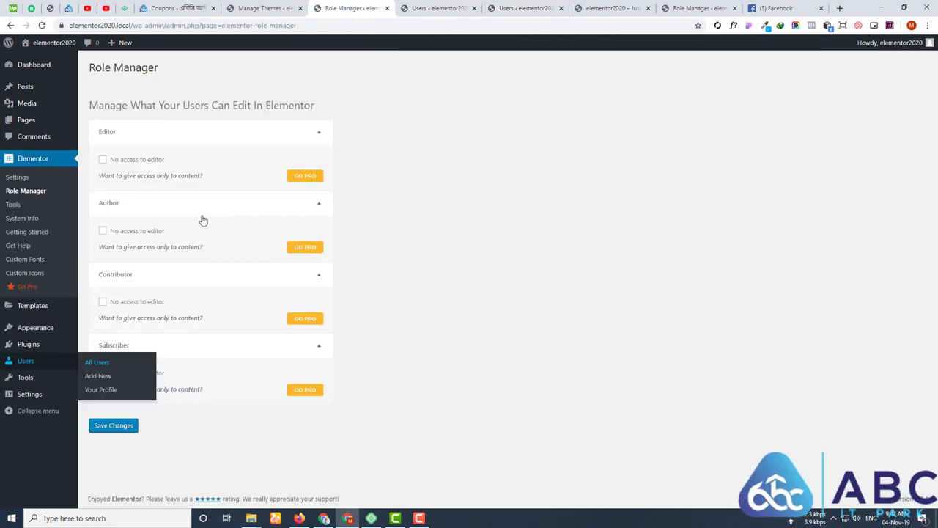
- Try the No access to editor option for the Editor role, leaving it cleared
click(102, 160)
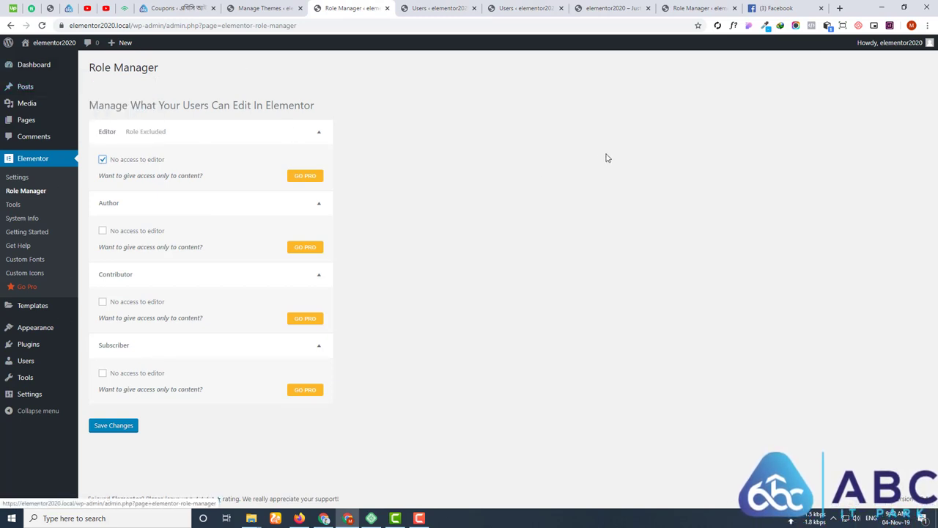
click(122, 161)
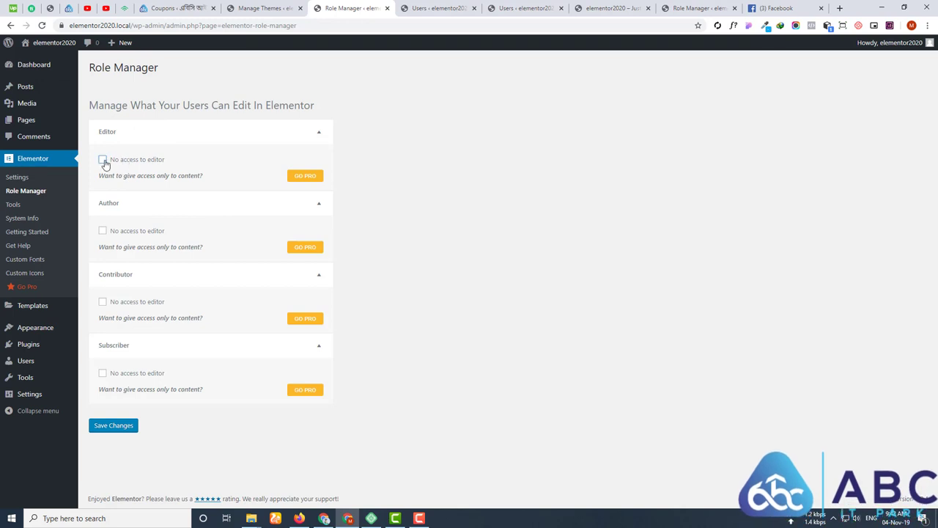
click(104, 161)
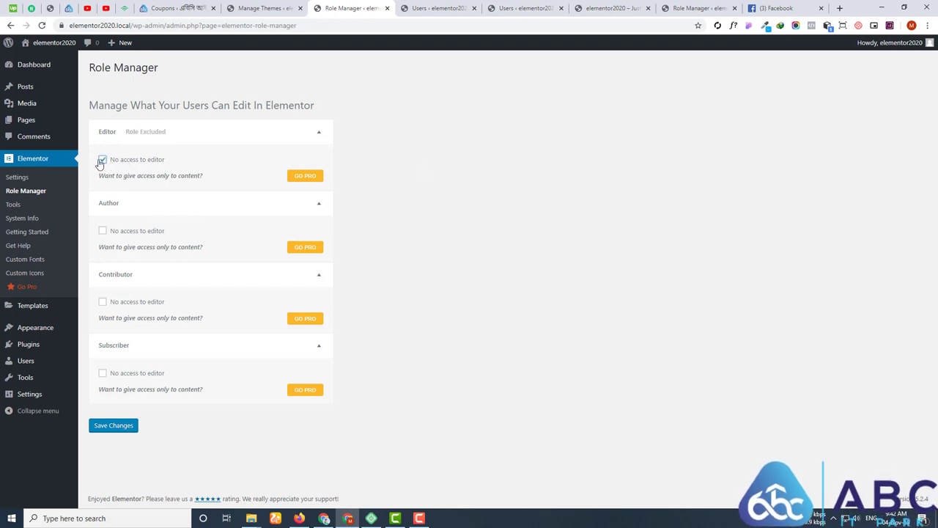
click(102, 160)
- Examine the "Want to give access only to content?" note under the Editor role
triple_click(173, 176)
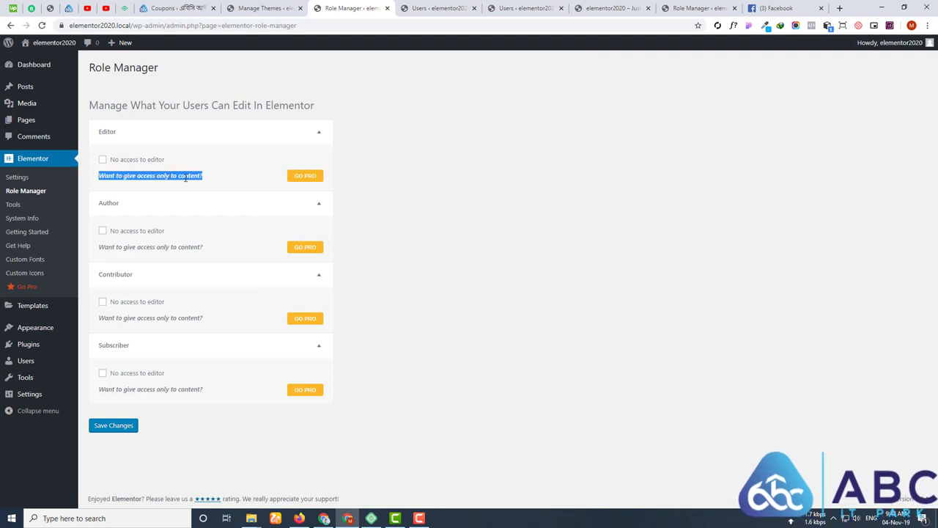
click(186, 177)
double_click(186, 177)
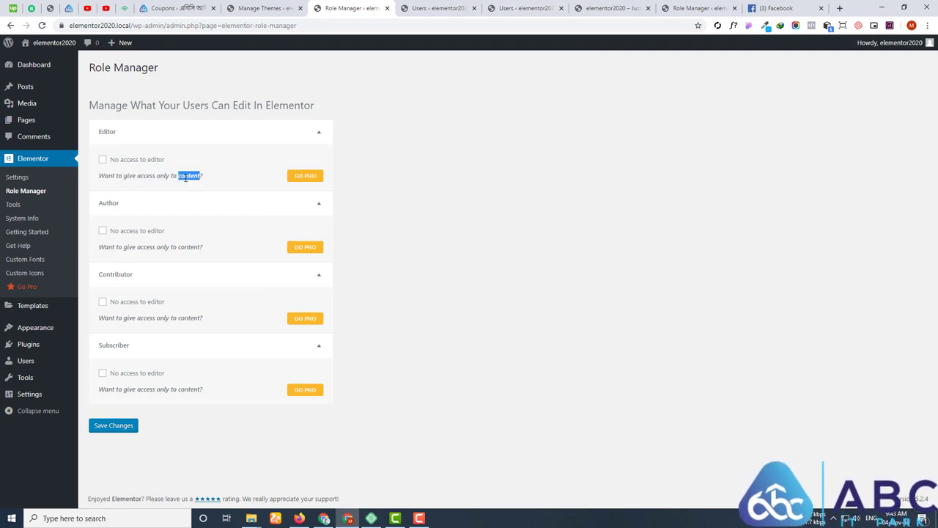
triple_click(186, 177)
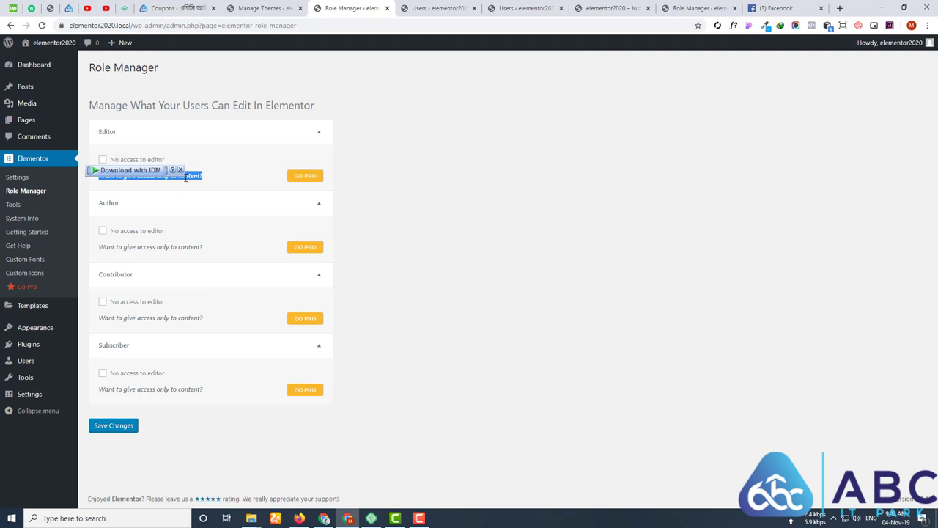
click(181, 169)
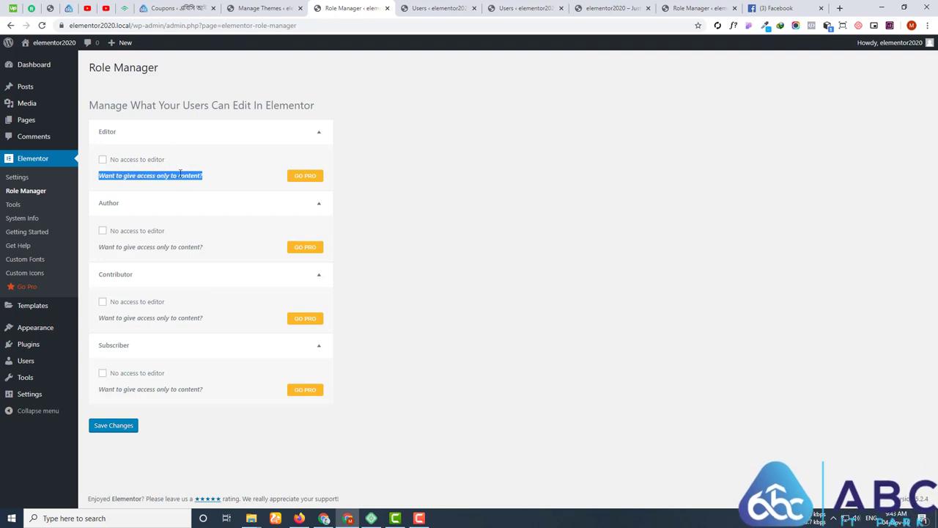
triple_click(179, 176)
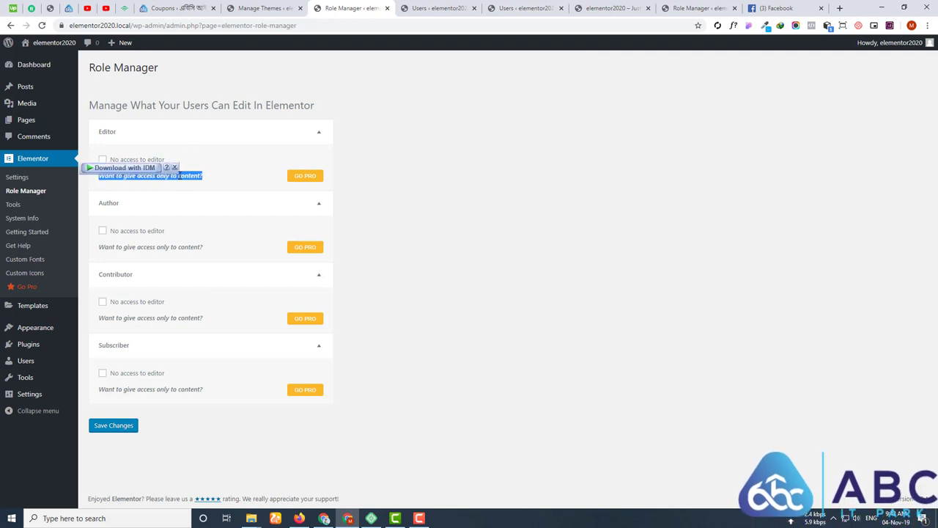
click(466, 180)
drag(197, 175, 140, 176)
click(235, 180)
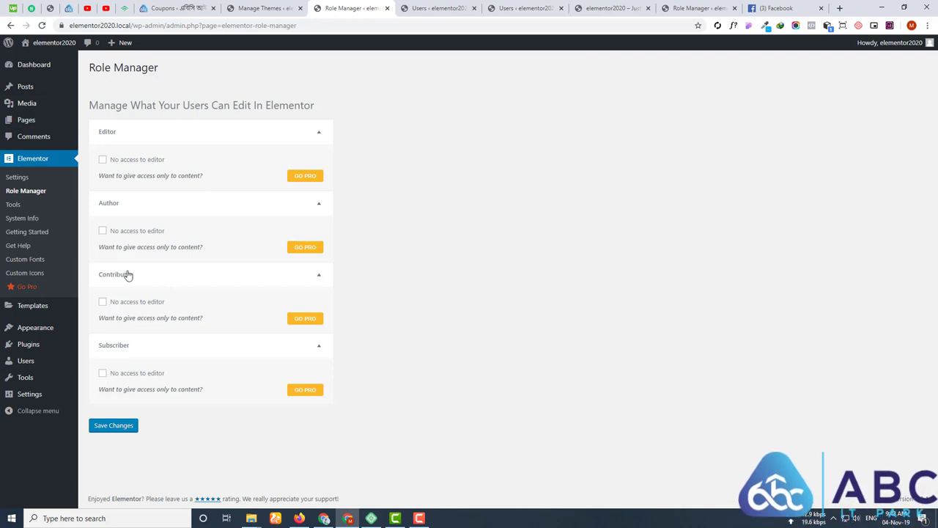
- Block the Subscriber and Contributor roles from accessing the editor and save the changes
click(103, 374)
click(103, 303)
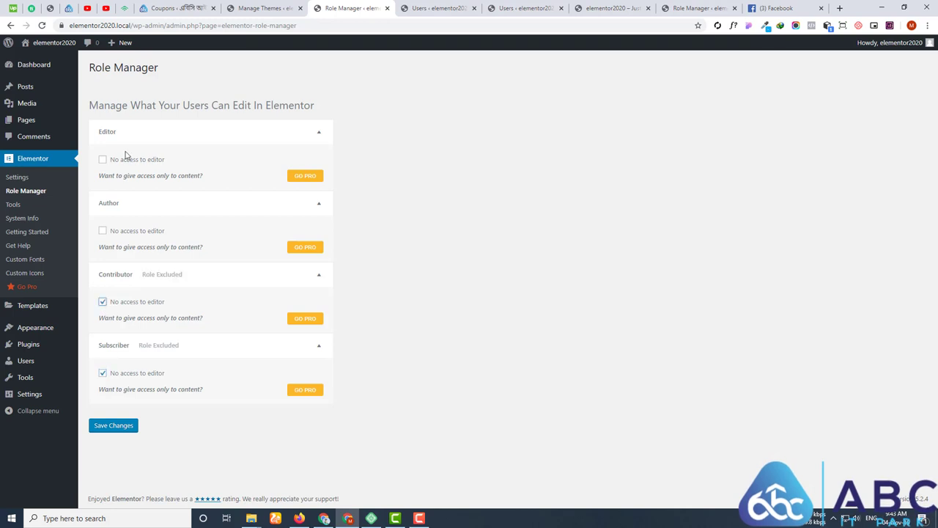
click(115, 427)
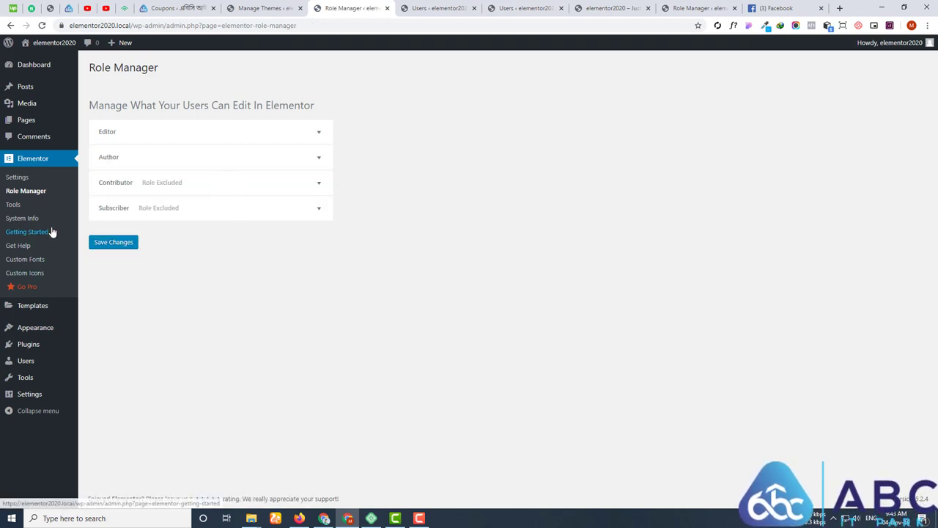
- Open Elementor's Tools page and read the Regenerate CSS description about the uploads folder
click(17, 211)
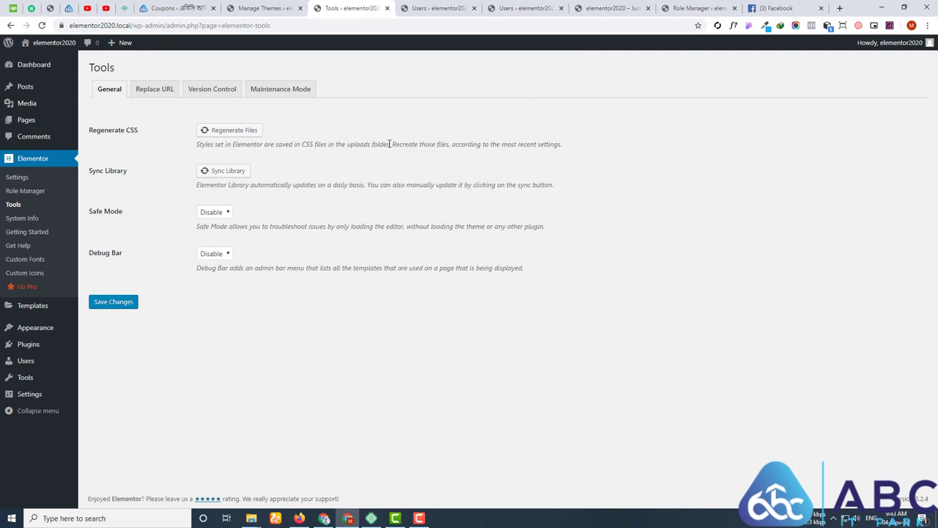
drag(390, 143, 328, 146)
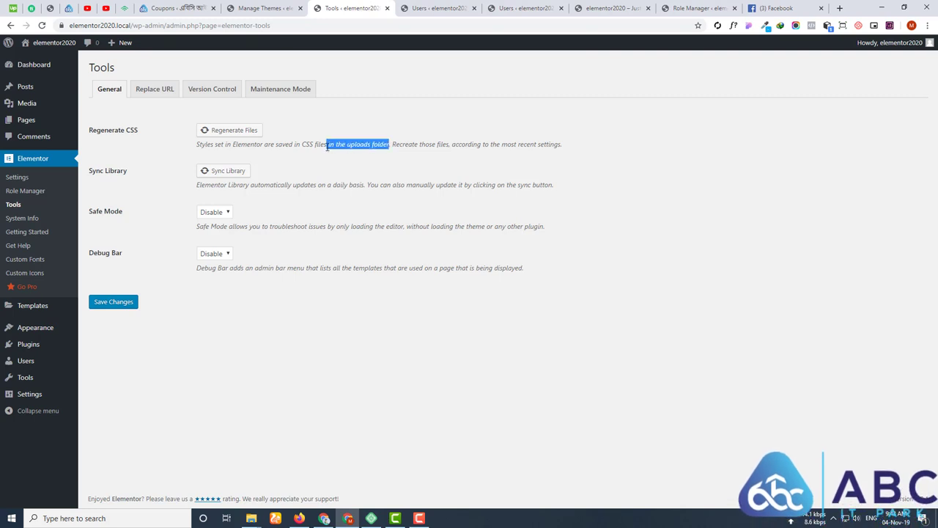
click(373, 162)
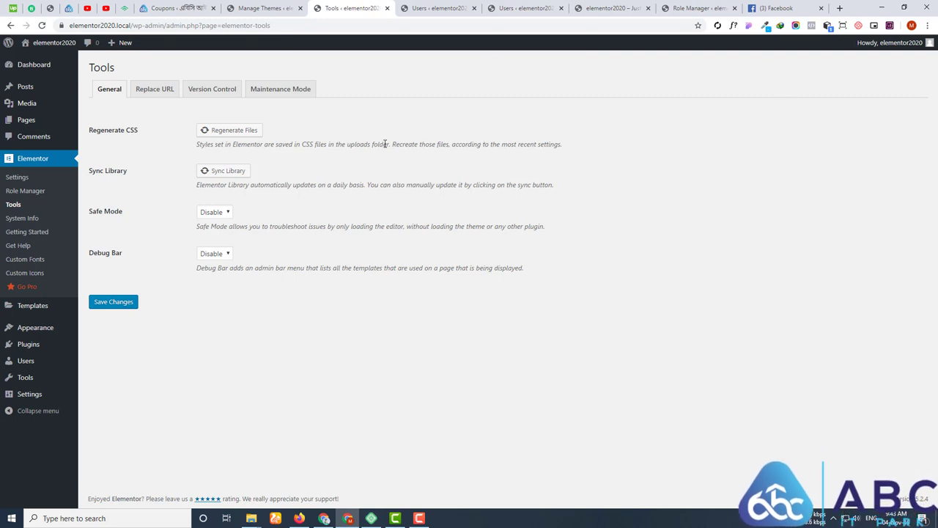
drag(381, 144, 342, 145)
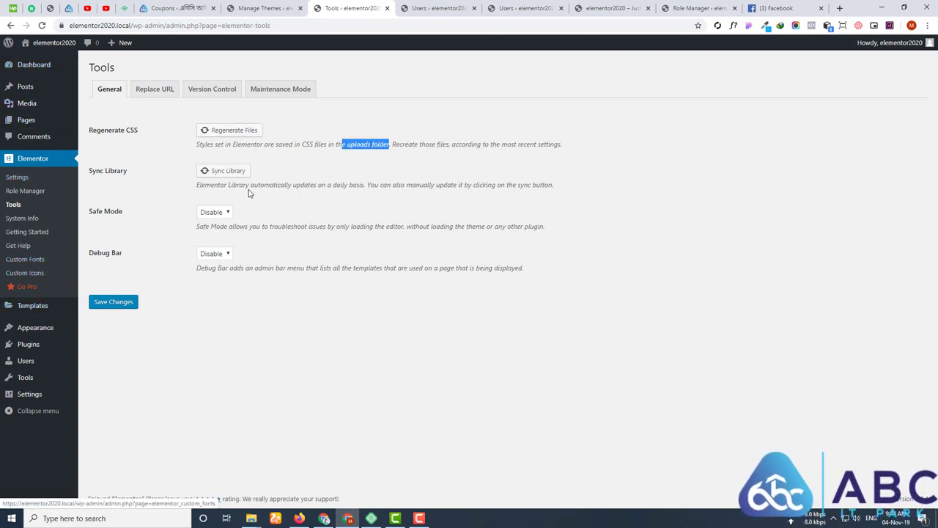
double_click(353, 144)
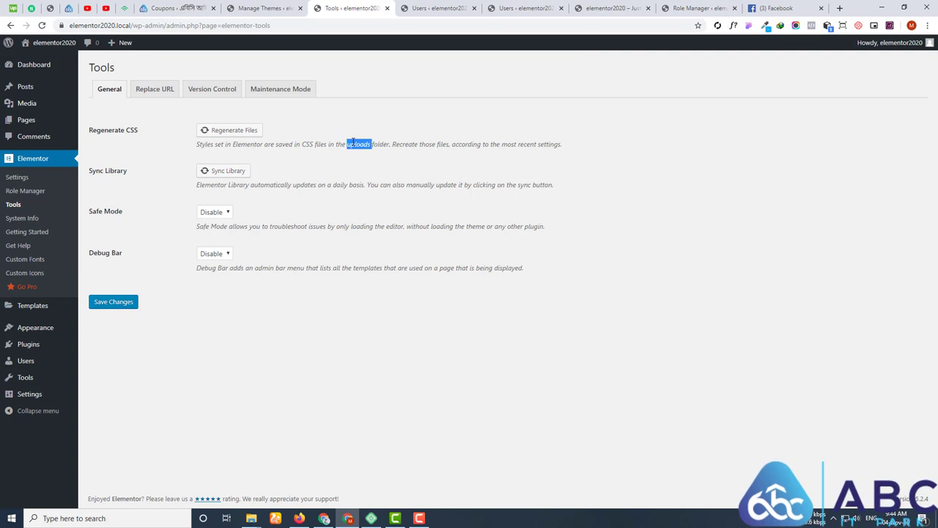
click(319, 163)
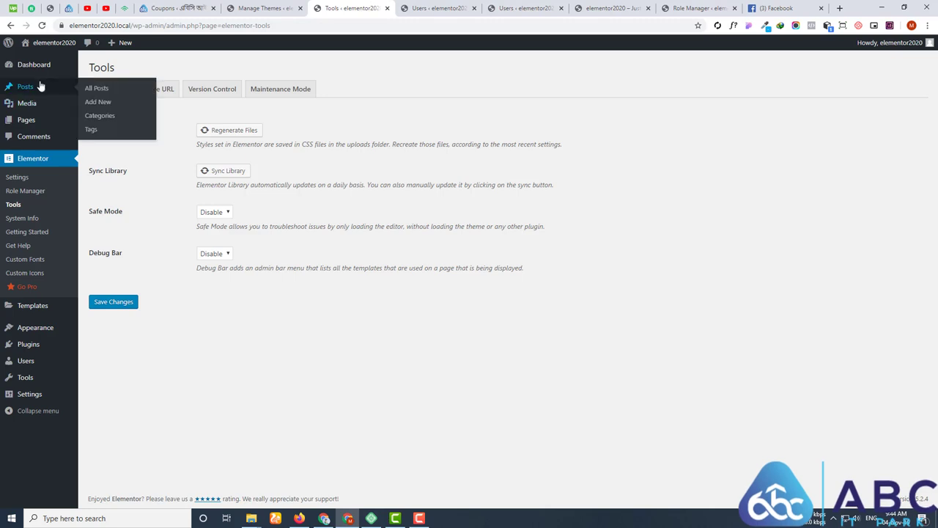
- Create a new page in a separate tab and open it for editing with Elementor
mouse_move(31, 128)
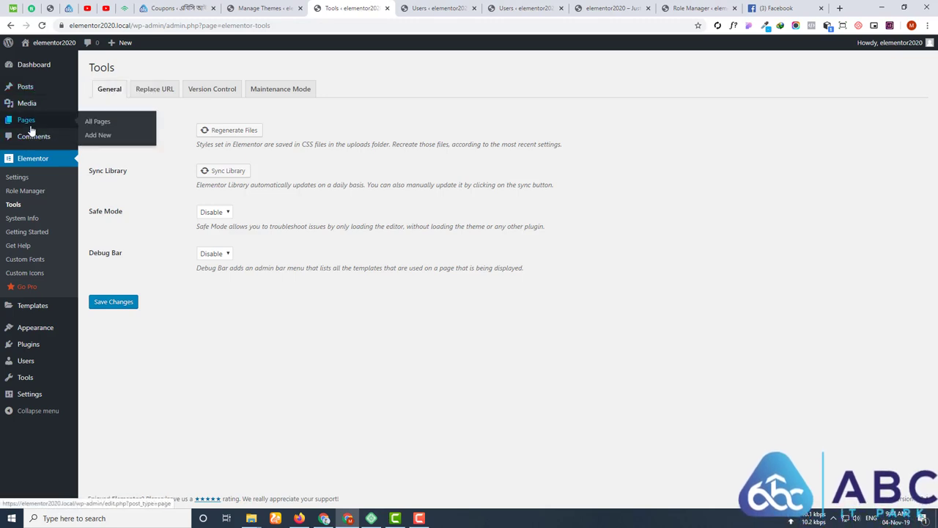
middle_click(104, 138)
click(557, 8)
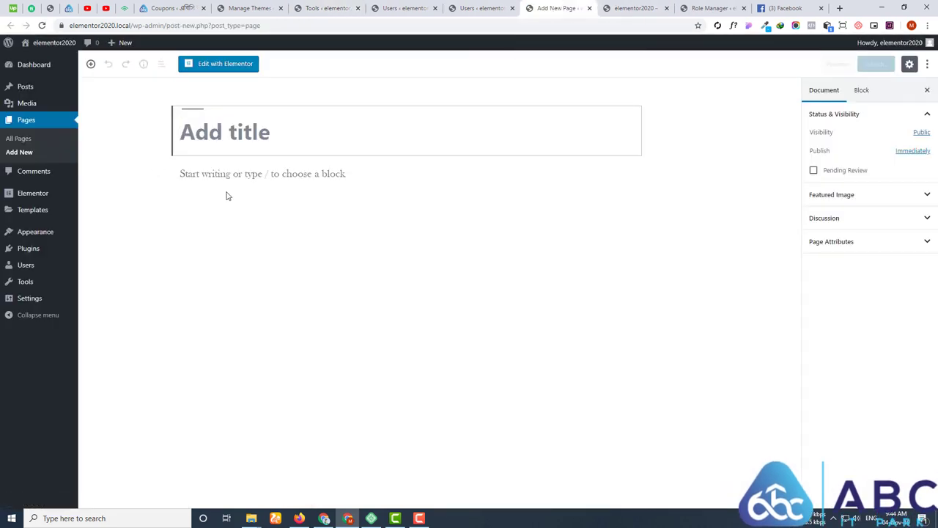
click(210, 65)
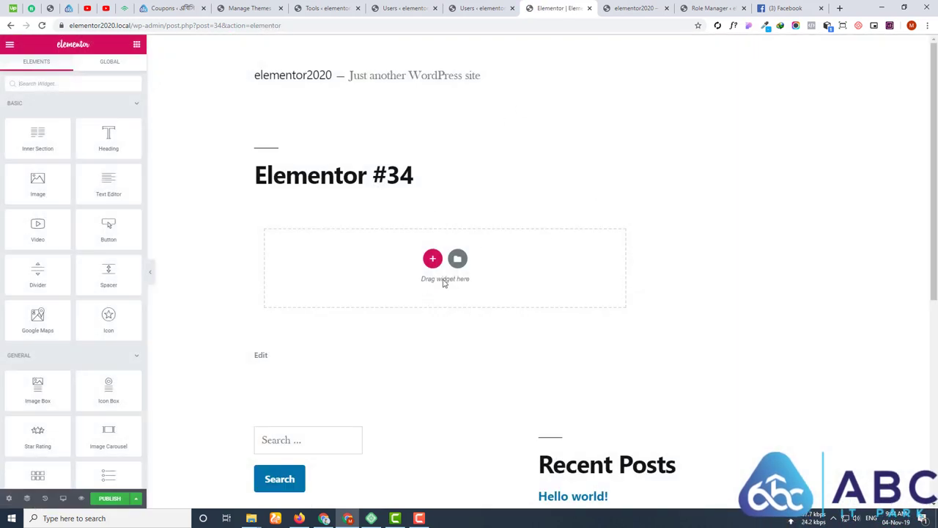
- Open the Elementor template library and look through the blocks, their categories and the page templates
click(457, 260)
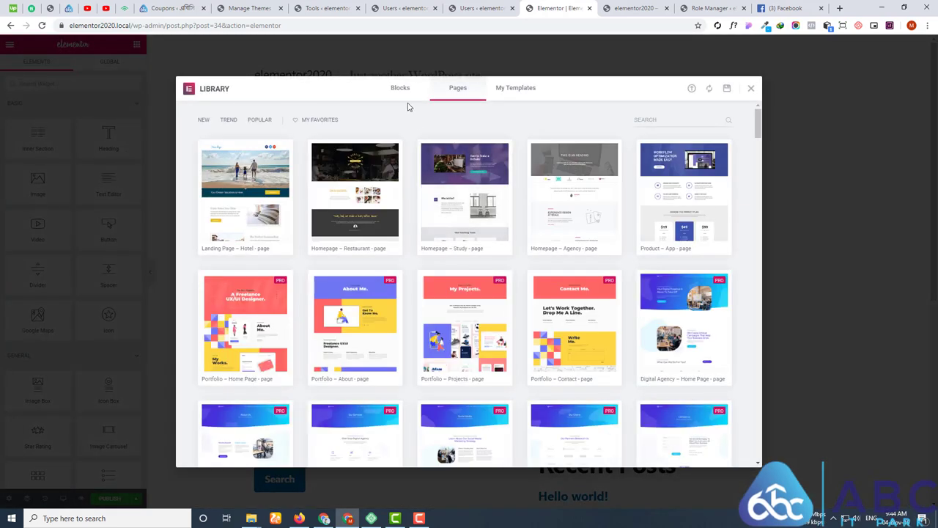
click(399, 88)
click(220, 122)
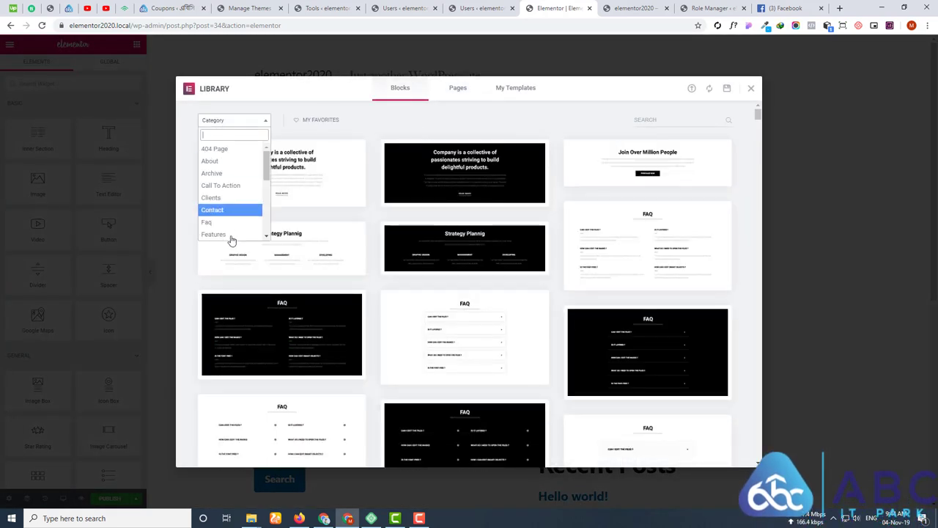
click(456, 90)
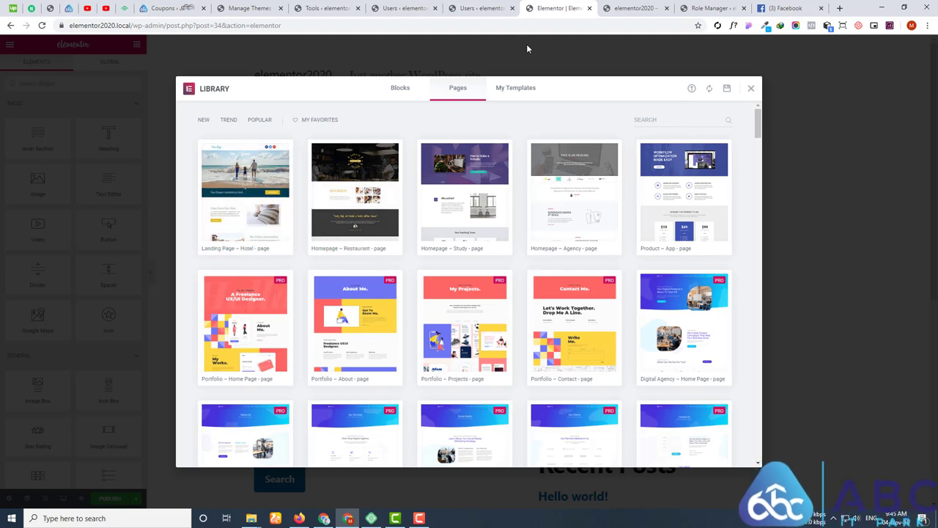
- Return to the already open Elementor Tools page with the Sync Library option
click(480, 9)
click(387, 6)
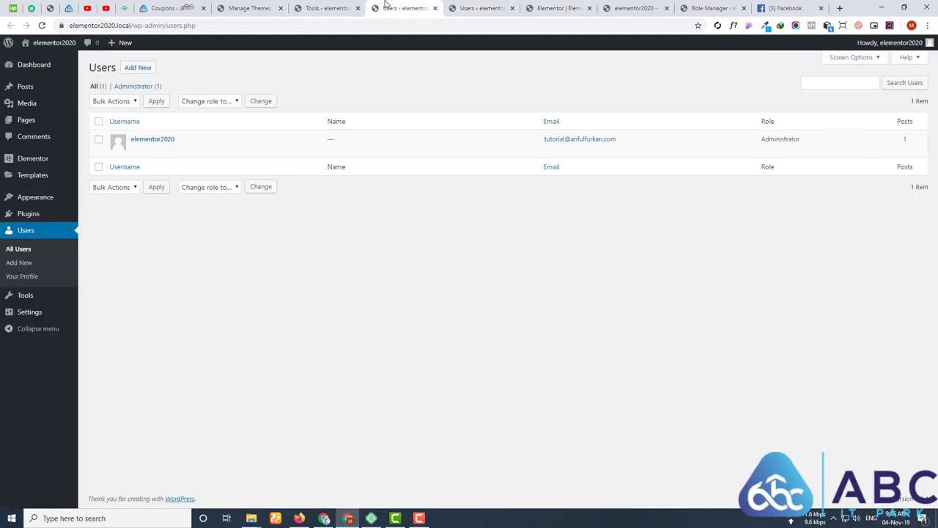
click(323, 7)
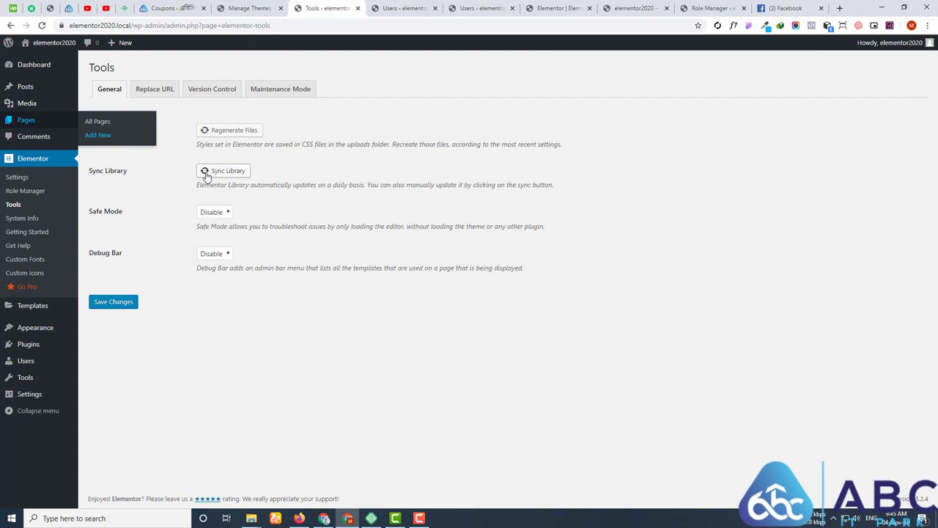
- Sync the Elementor template library manually, read the option's description and reload the Tools page
click(217, 175)
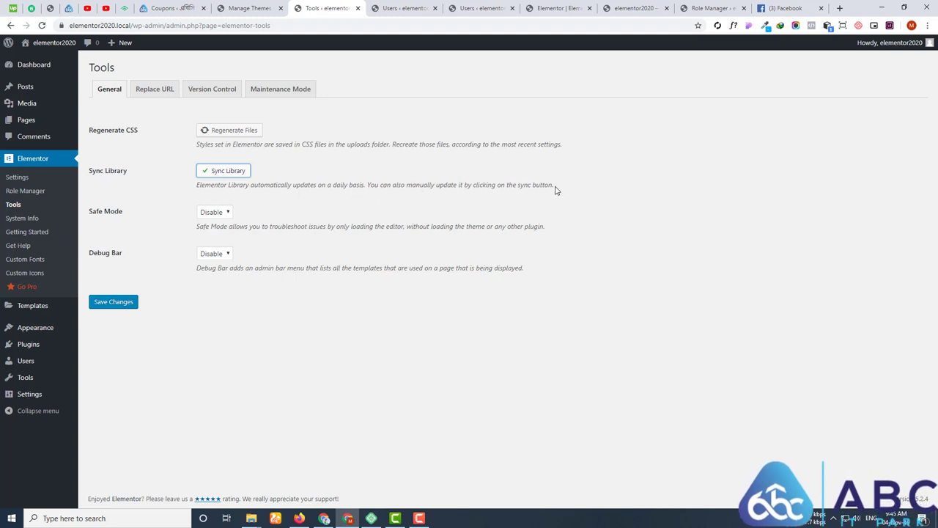
drag(555, 190, 379, 185)
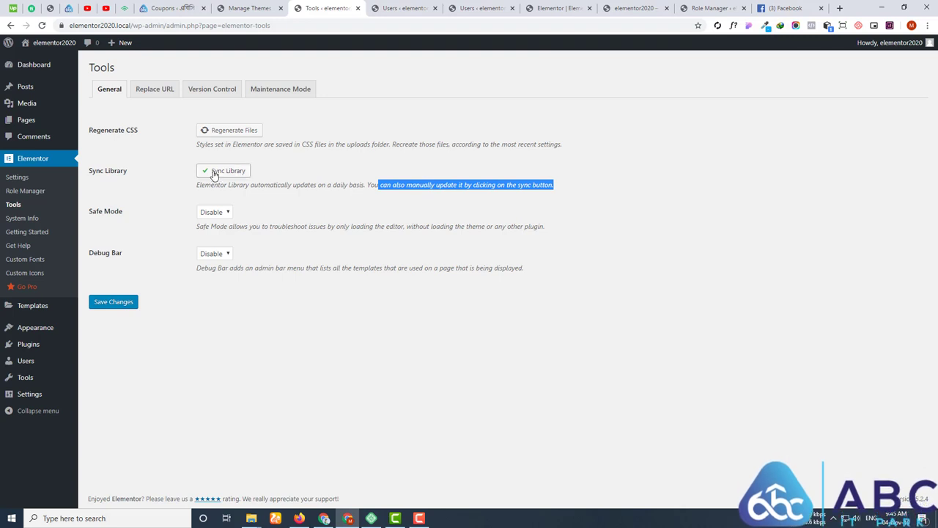
click(42, 25)
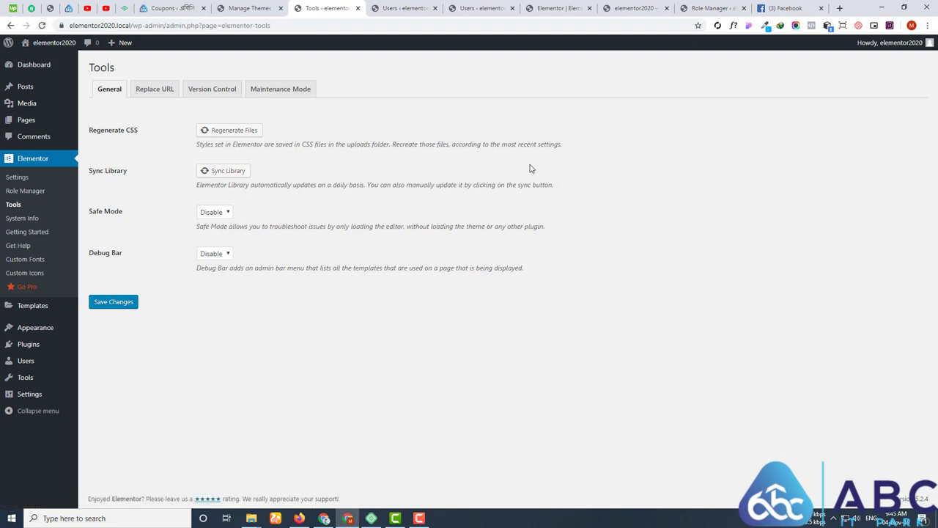
click(559, 9)
click(394, 6)
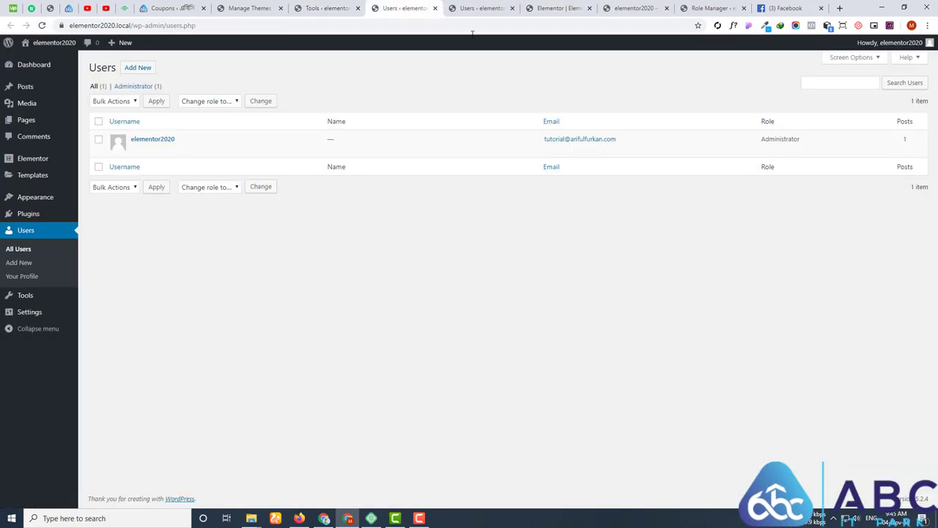
click(326, 8)
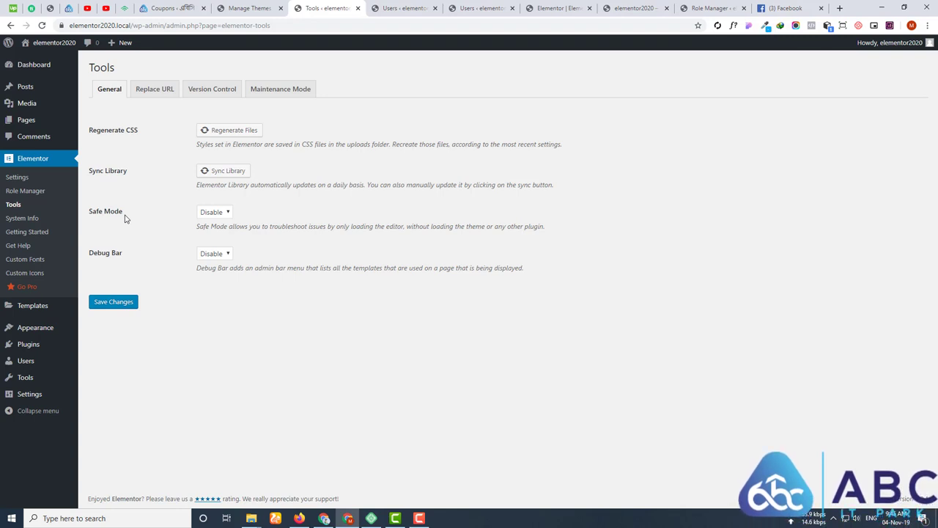
- Switch to the Elementor editor tab, close the template library and look over the blank page
click(477, 7)
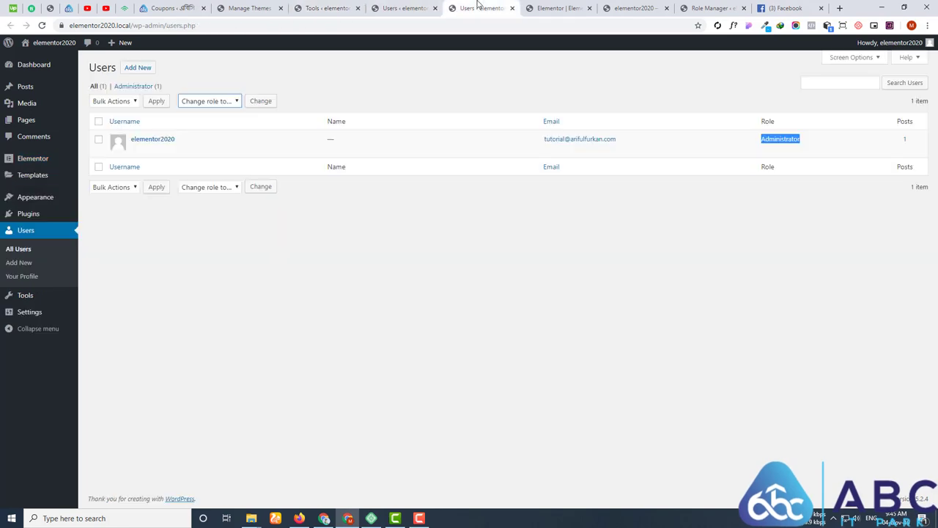
click(431, 6)
click(557, 8)
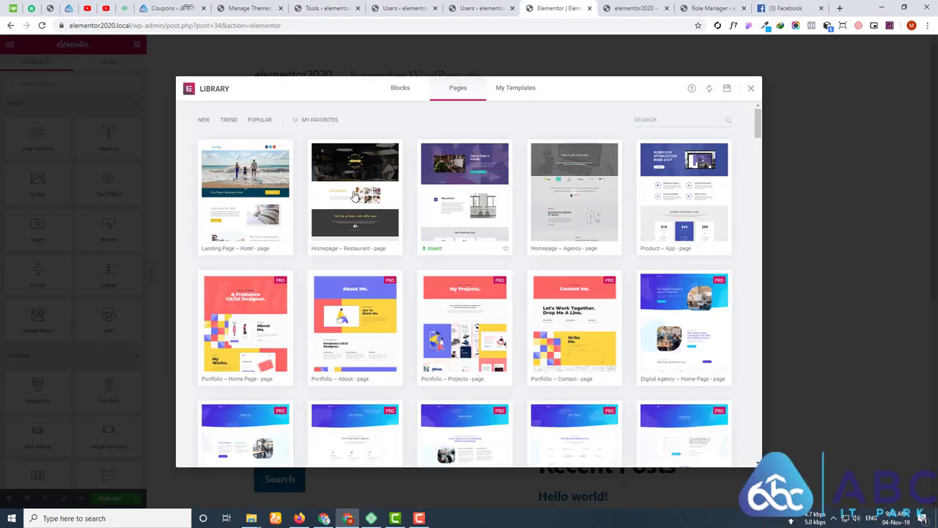
click(753, 88)
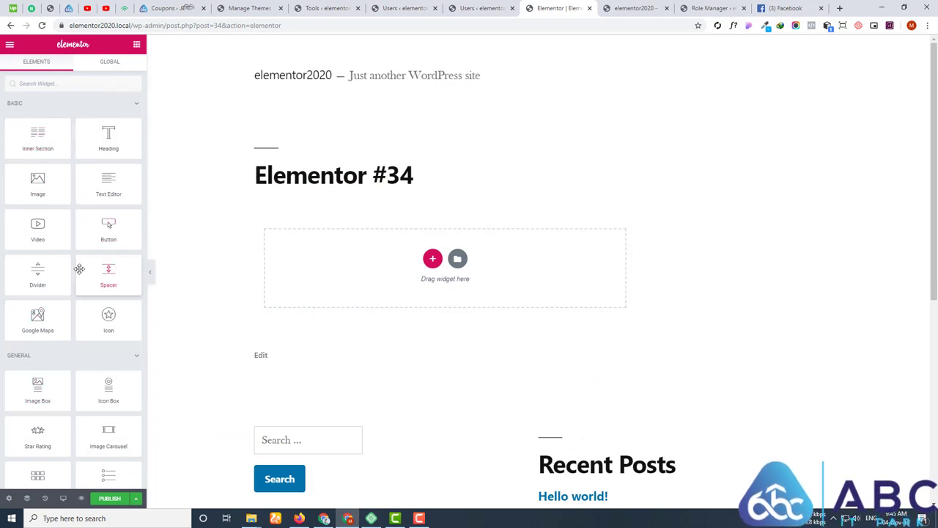
scroll(498, 253, down, 3)
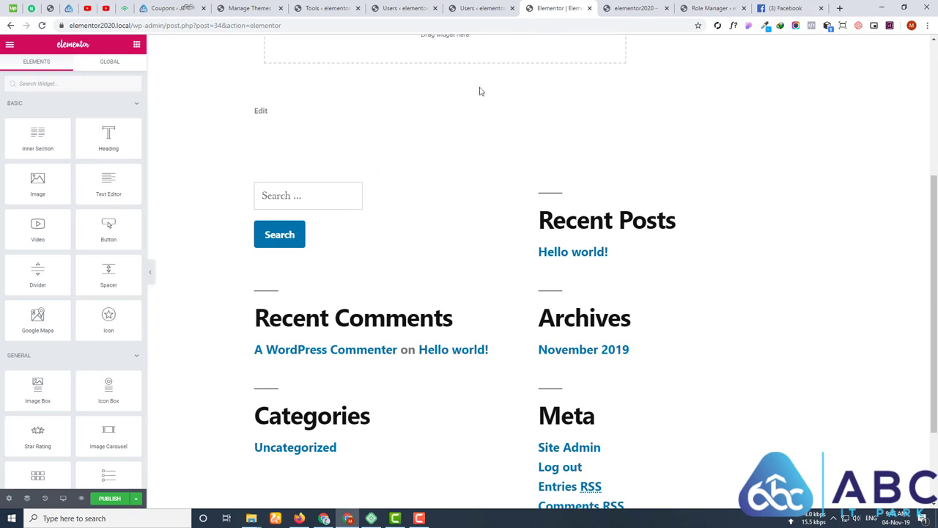
- Return to the Elementor Tools page and set Safe Mode to Enable
click(331, 8)
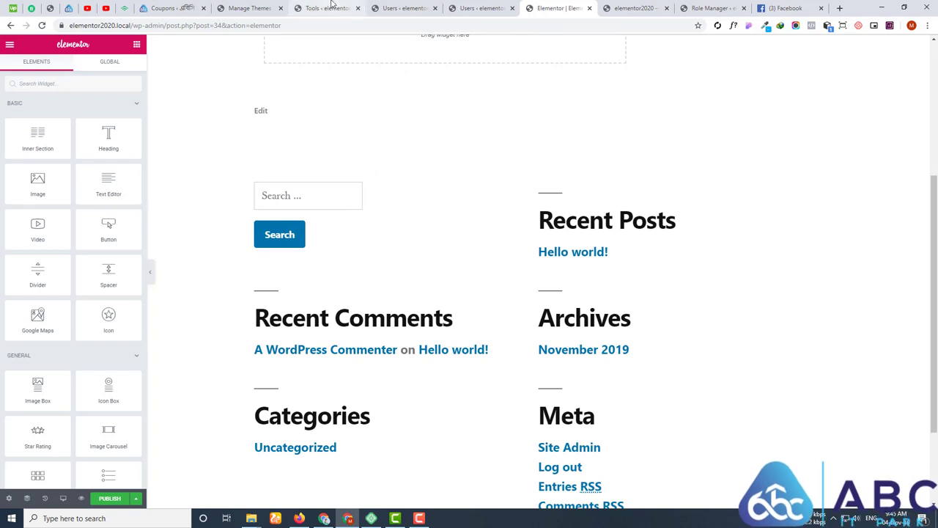
click(222, 214)
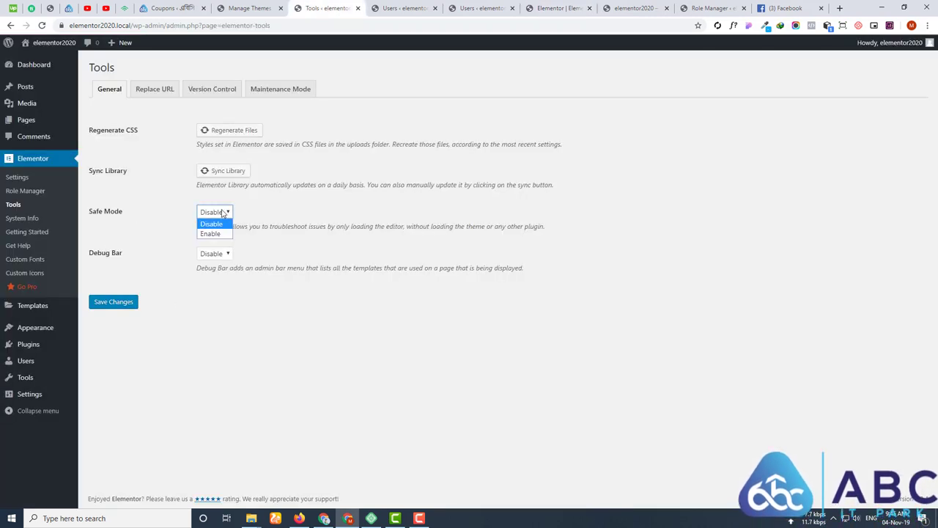
click(218, 232)
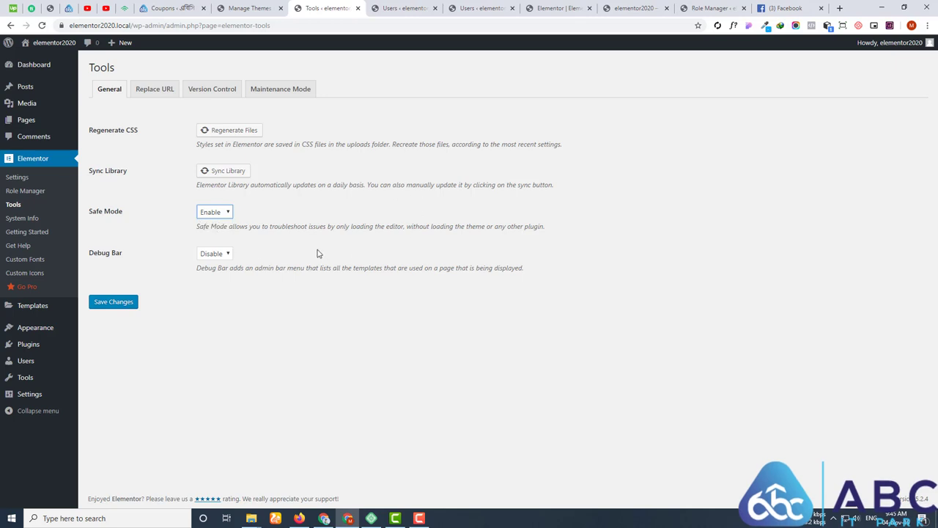
- Glance at the open editor page and read the Safe Mode description about loading only the editor without themes or plugins
click(495, 7)
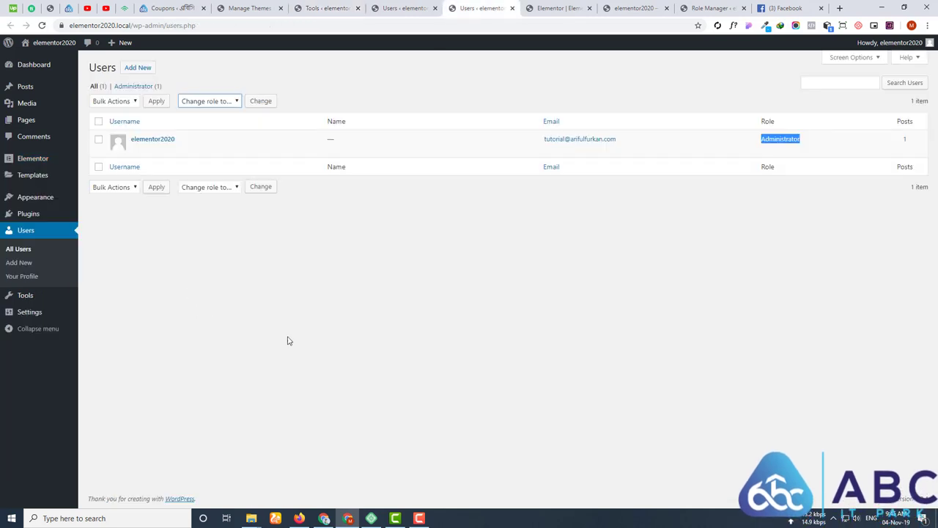
click(557, 8)
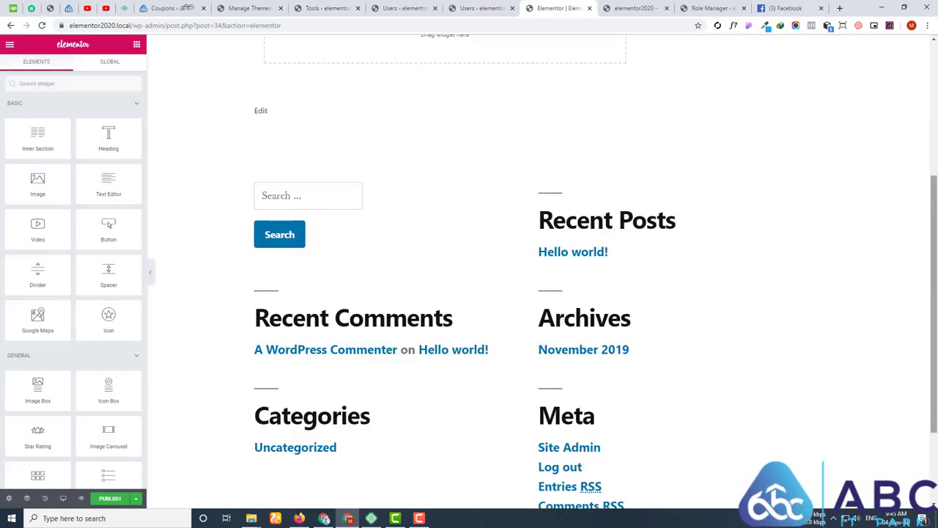
click(325, 7)
drag(476, 227, 542, 228)
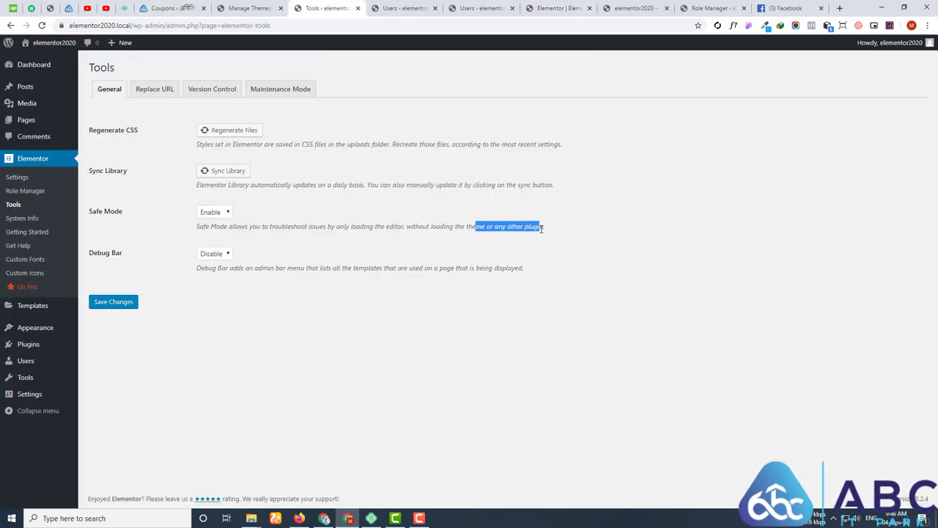
drag(432, 227, 542, 225)
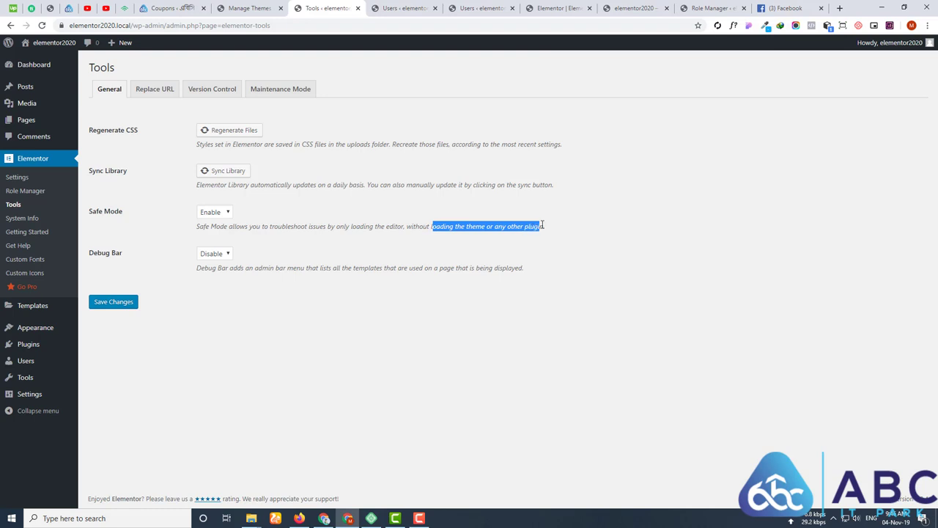
click(322, 226)
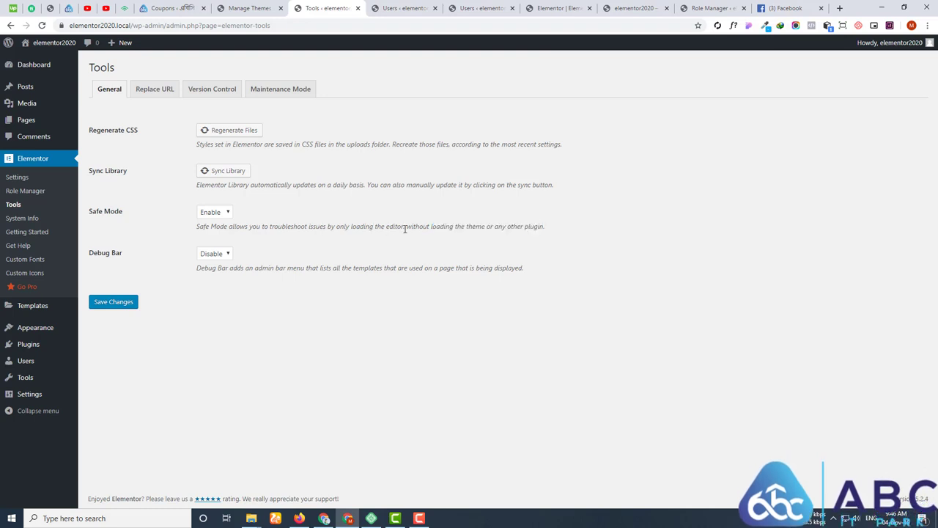
drag(405, 228, 335, 225)
click(302, 243)
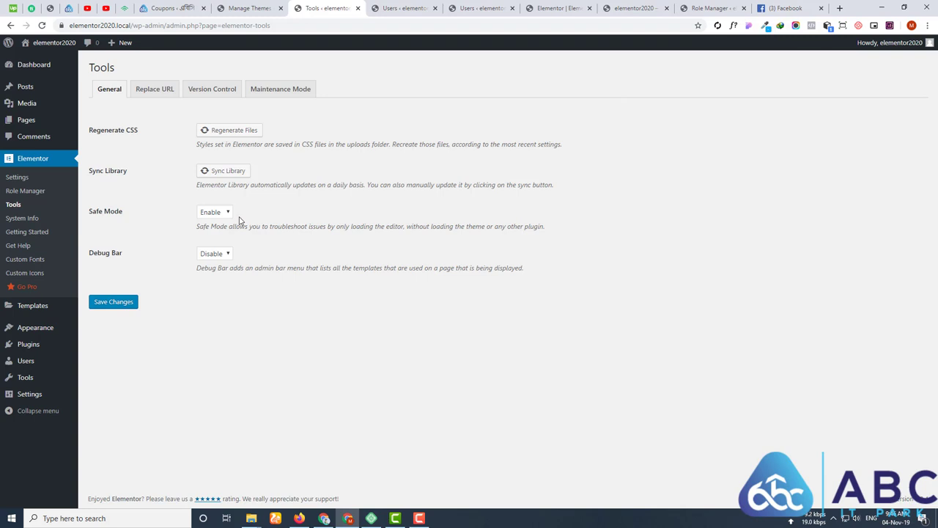
click(497, 6)
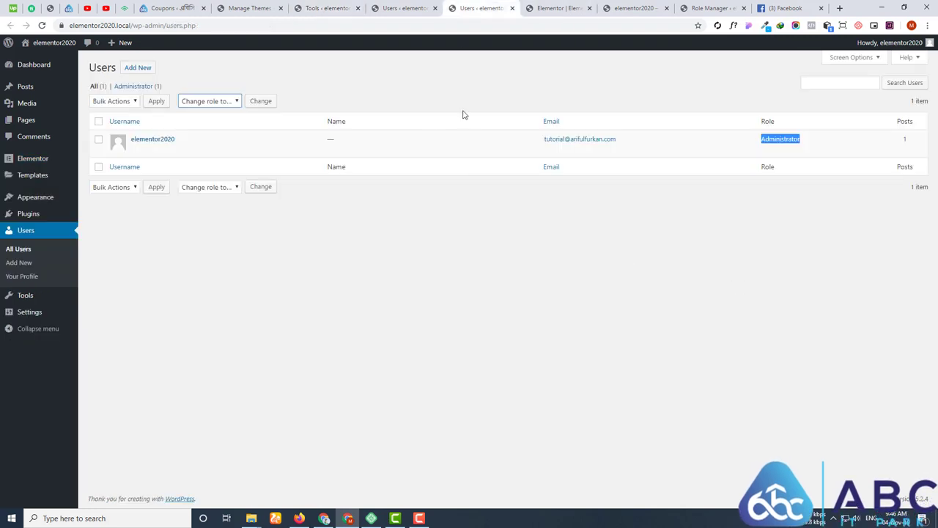
click(319, 5)
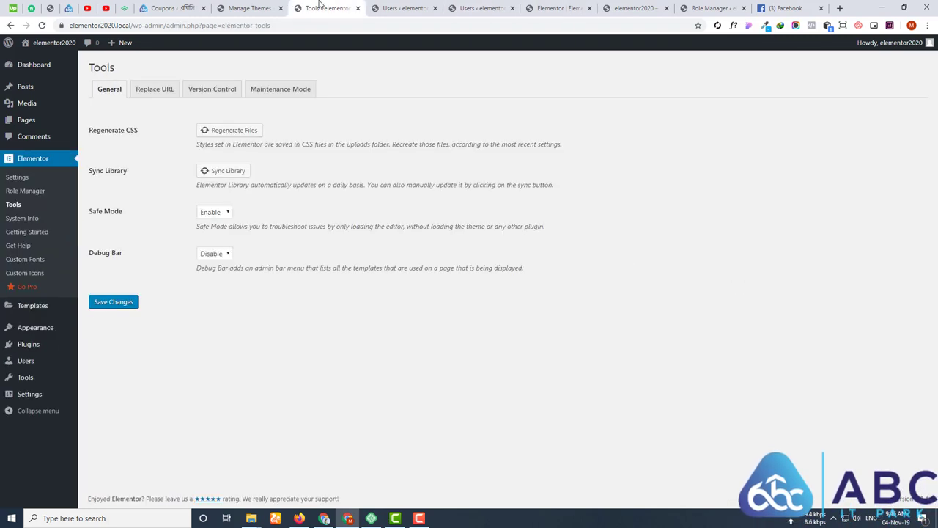
click(221, 214)
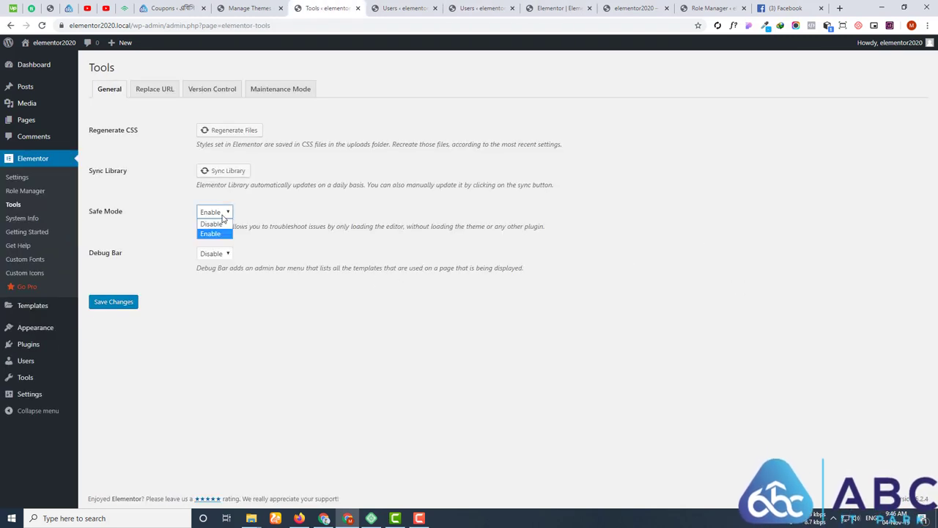
click(139, 218)
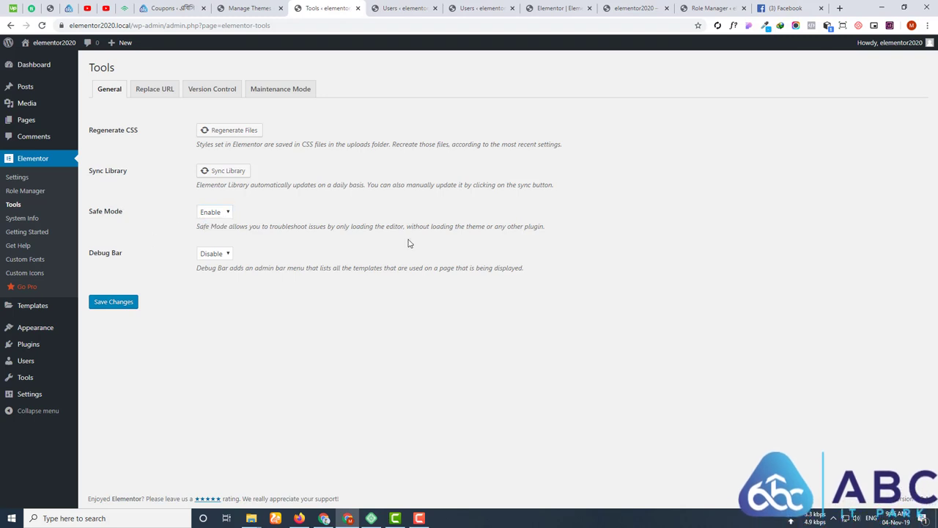
- View the page in the Elementor editor, return to the Tools page and set Safe Mode back to Disable
click(477, 7)
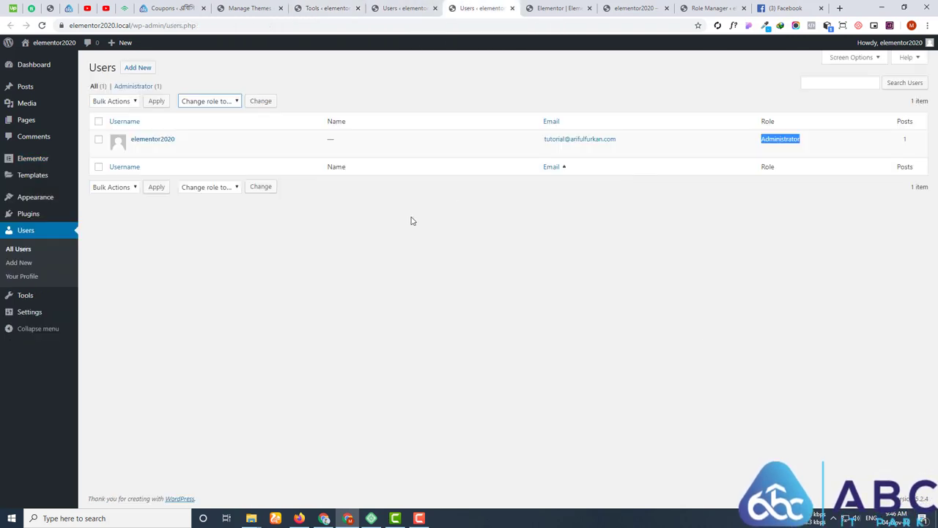
click(561, 7)
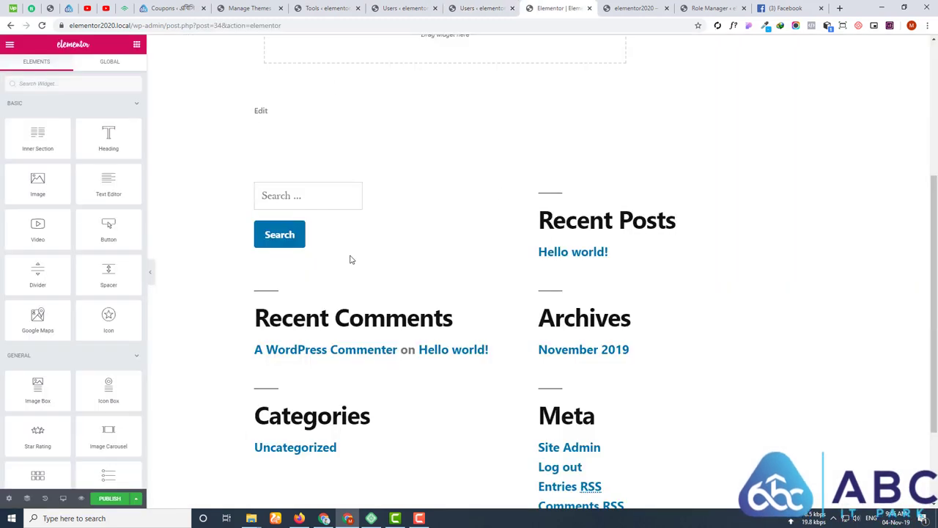
click(337, 7)
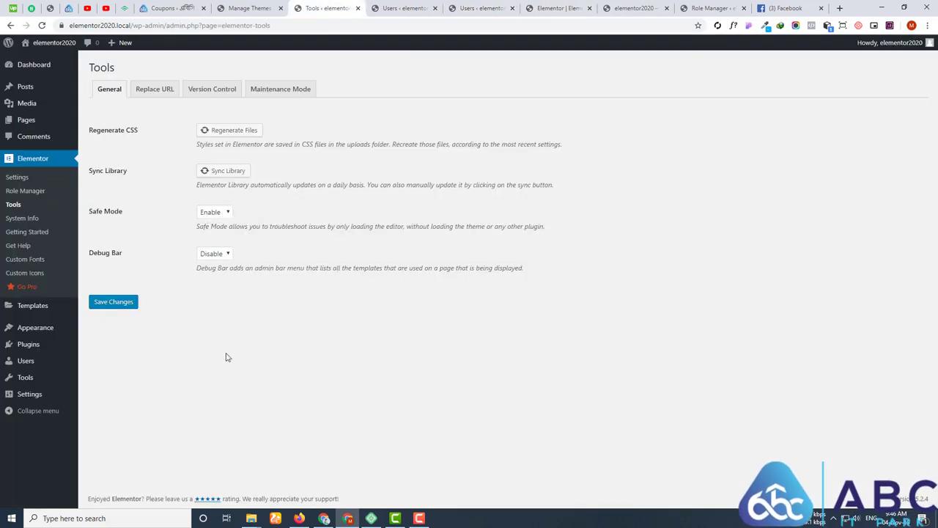
click(218, 213)
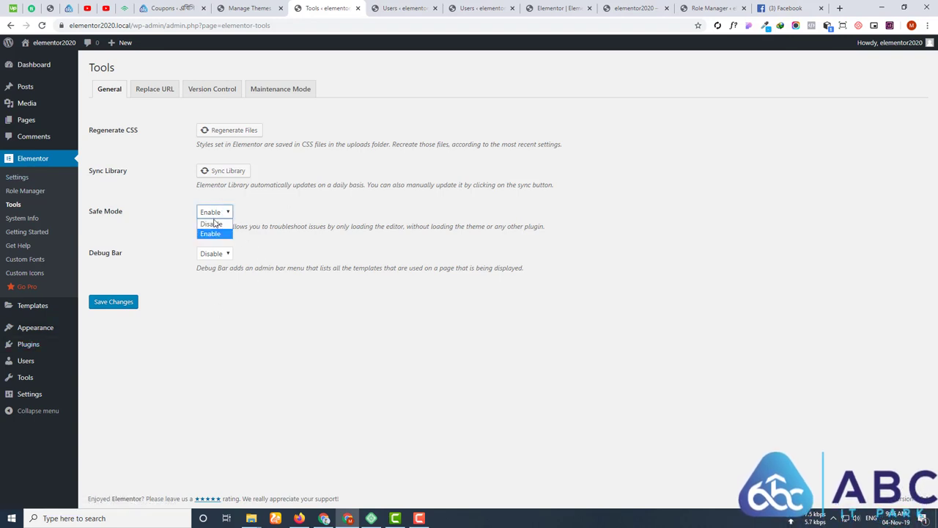
click(211, 223)
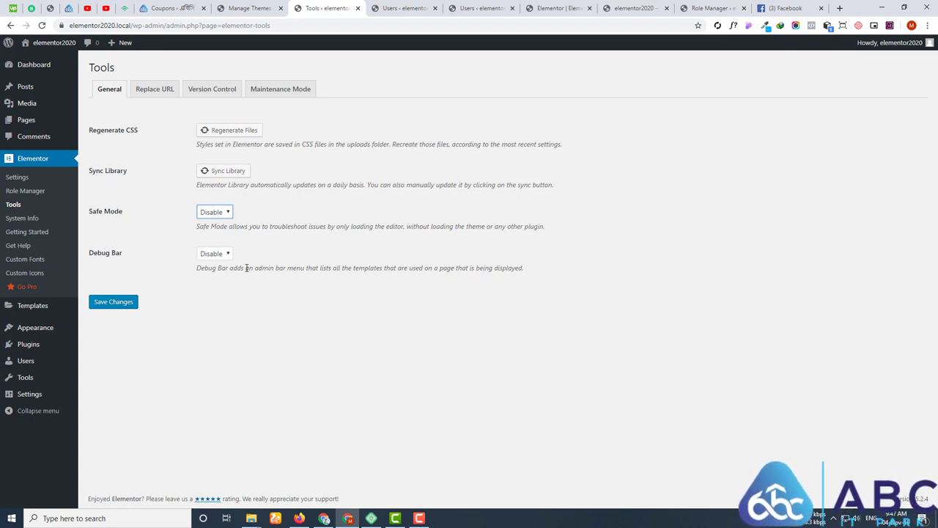
- Set the Debug Bar option to Enable and switch it back to Disable
click(211, 256)
click(212, 276)
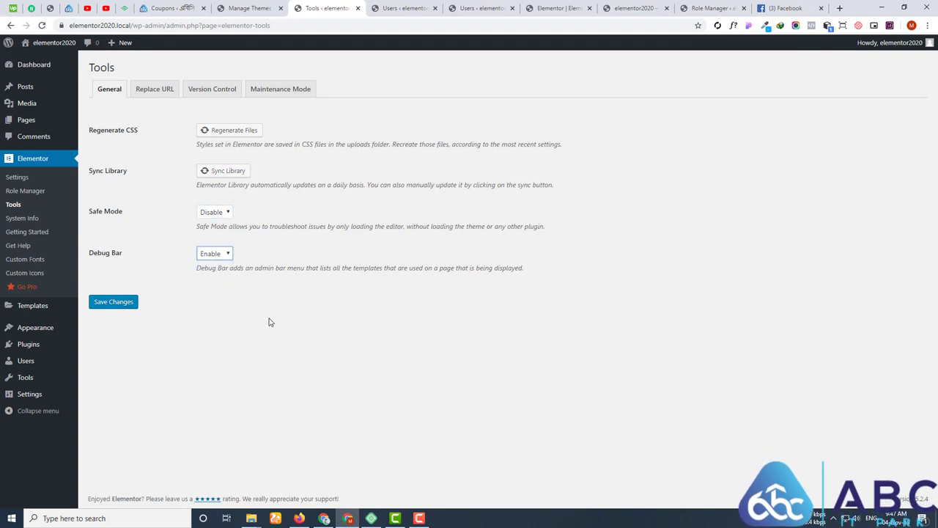
click(481, 8)
click(326, 8)
click(211, 253)
click(211, 264)
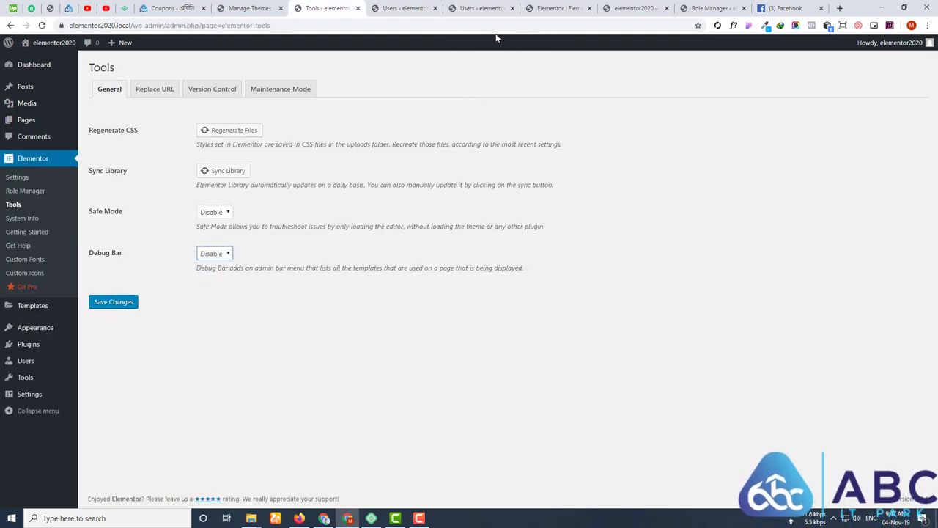
- Close the duplicate Users tab and switch to the remaining Users page
click(479, 7)
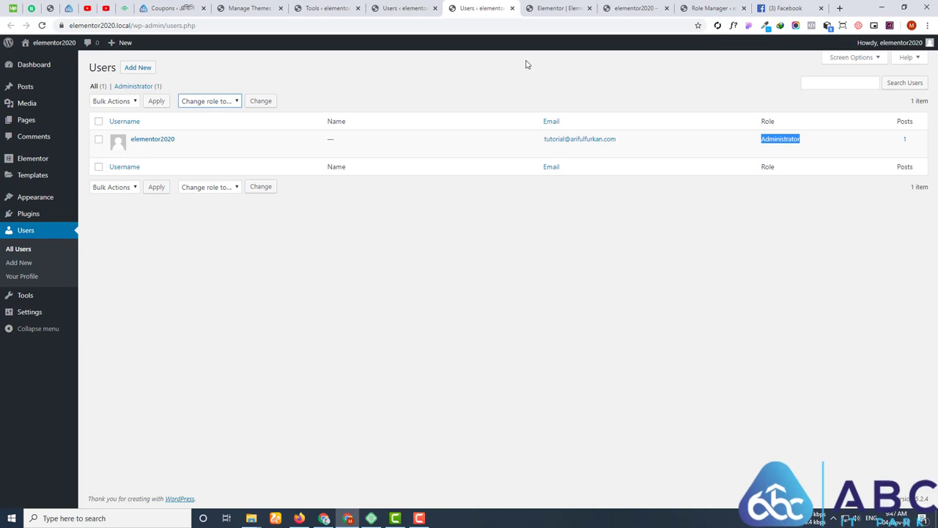
click(512, 8)
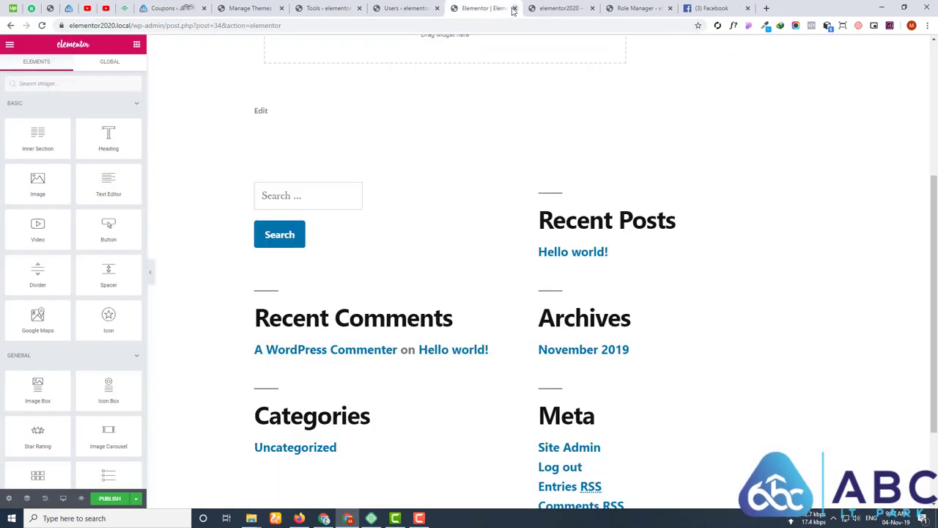
click(407, 8)
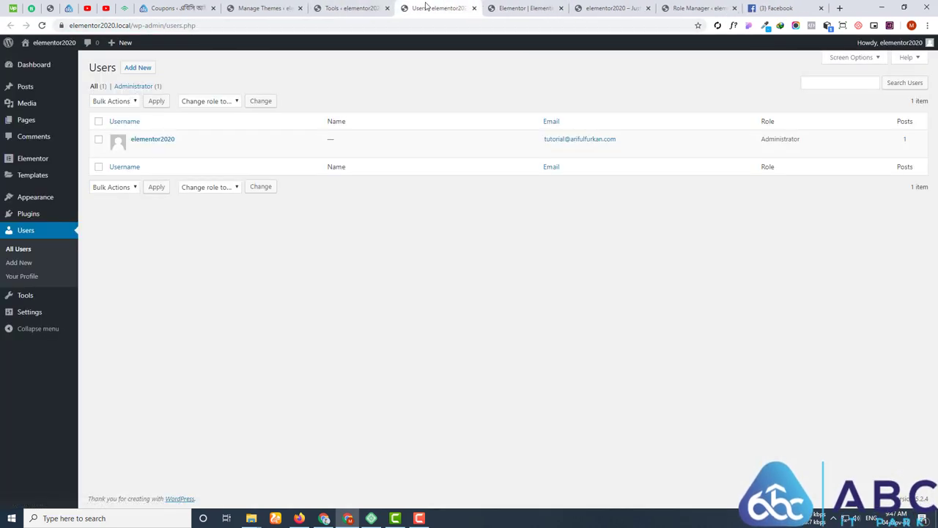
- From Saved Templates, create a new template of type Page named Restaurant
mouse_move(39, 211)
mouse_move(37, 183)
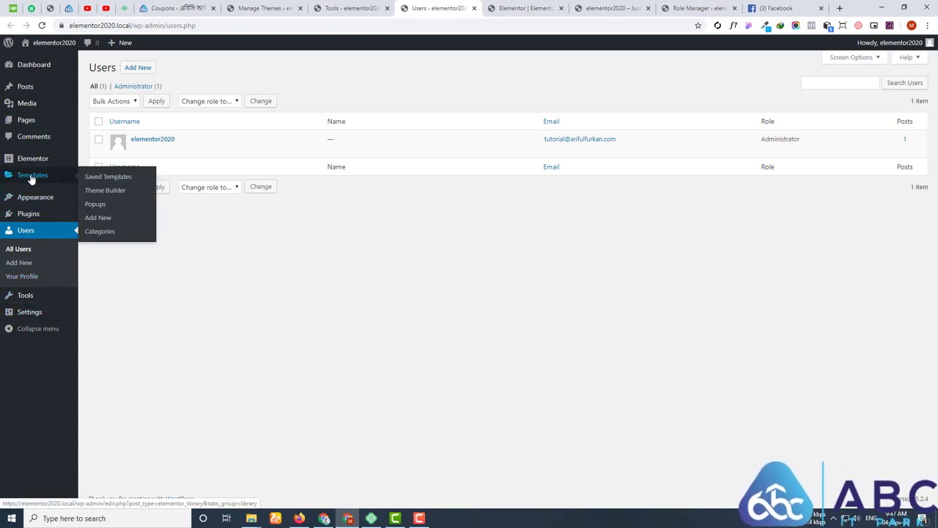
click(34, 180)
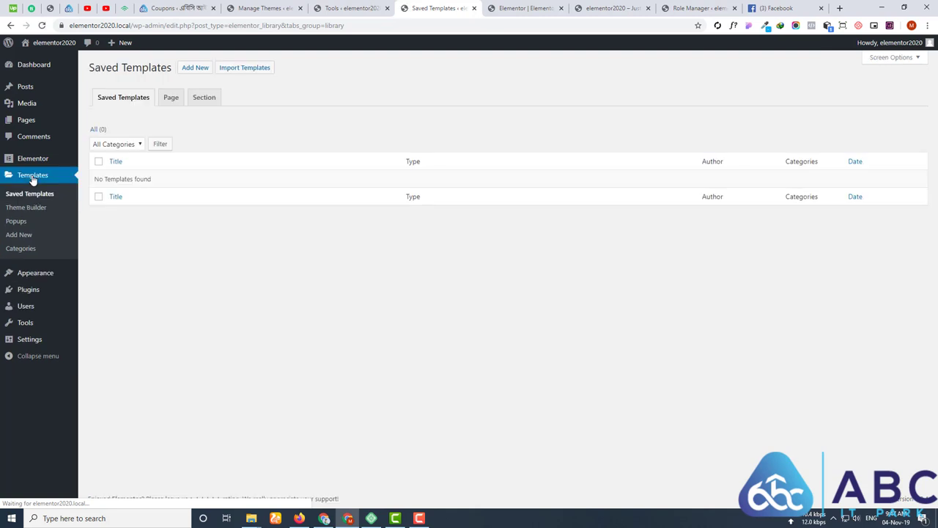
click(187, 68)
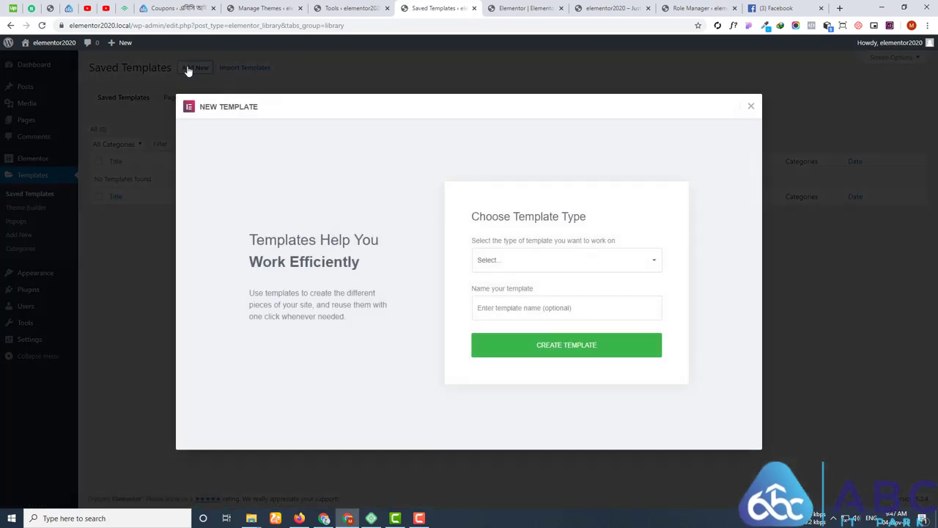
click(521, 262)
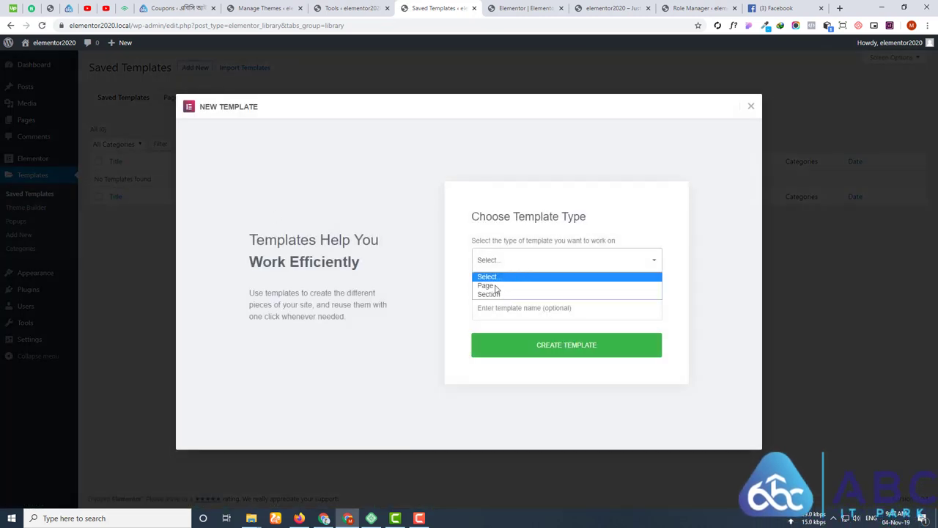
click(490, 287)
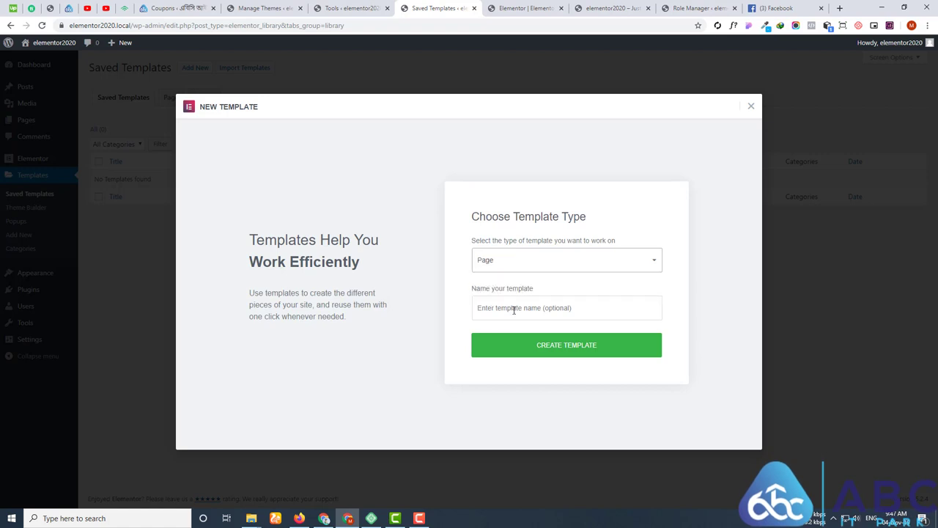
click(516, 309)
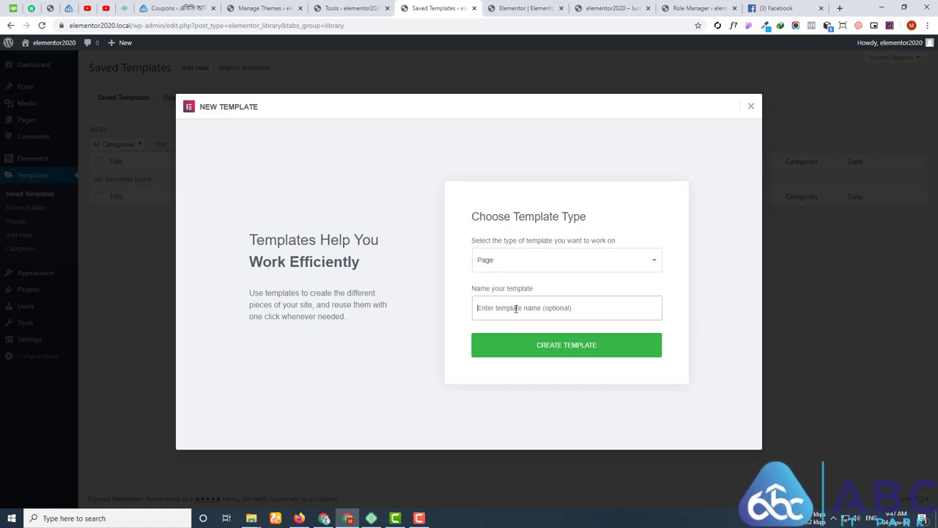
text(Restaurant)
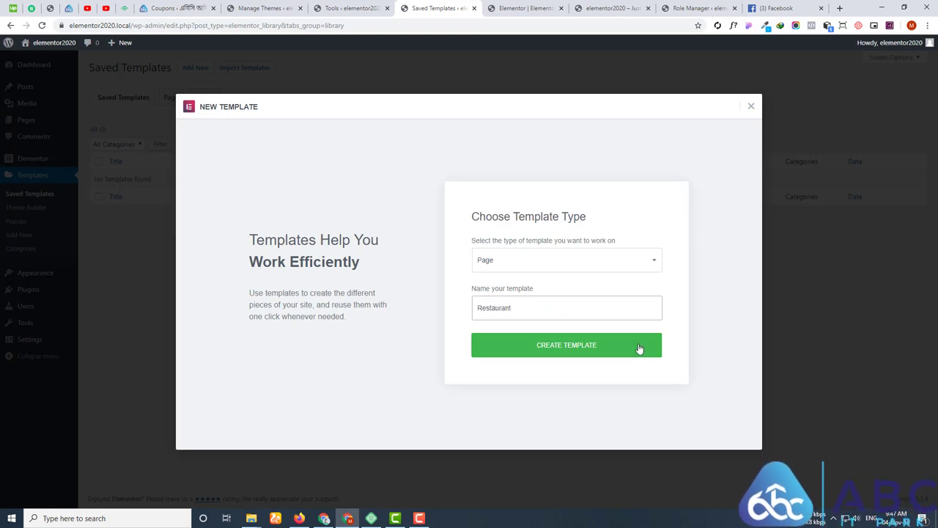
click(634, 353)
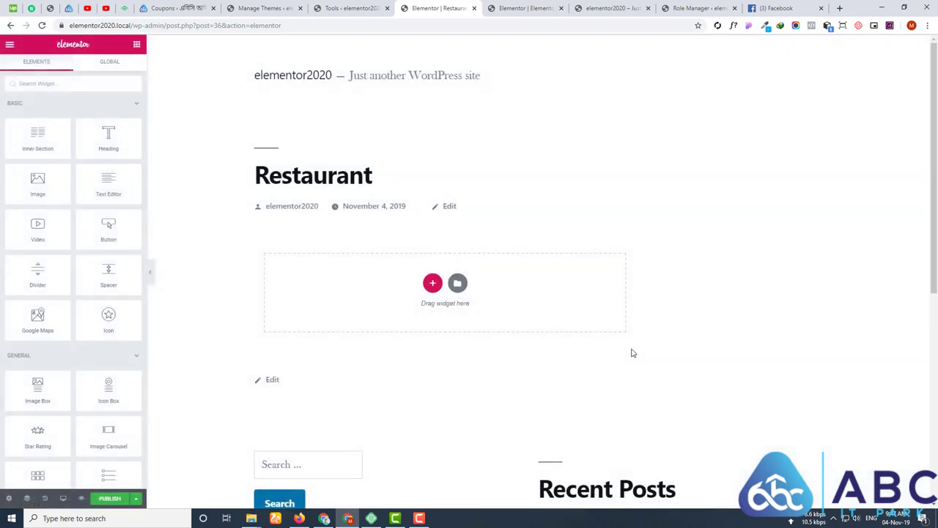
- Set the Restaurant template's page layout to Elementor Canvas in its page settings
click(9, 498)
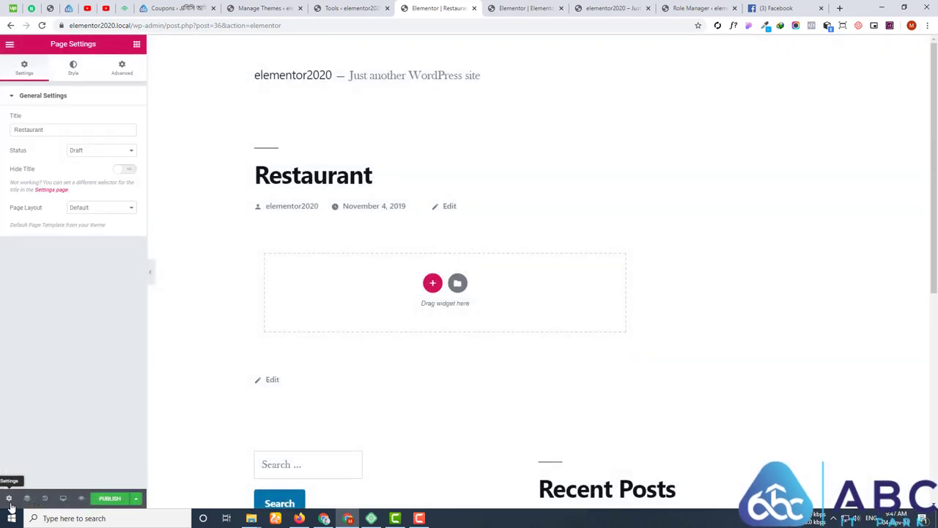
click(105, 208)
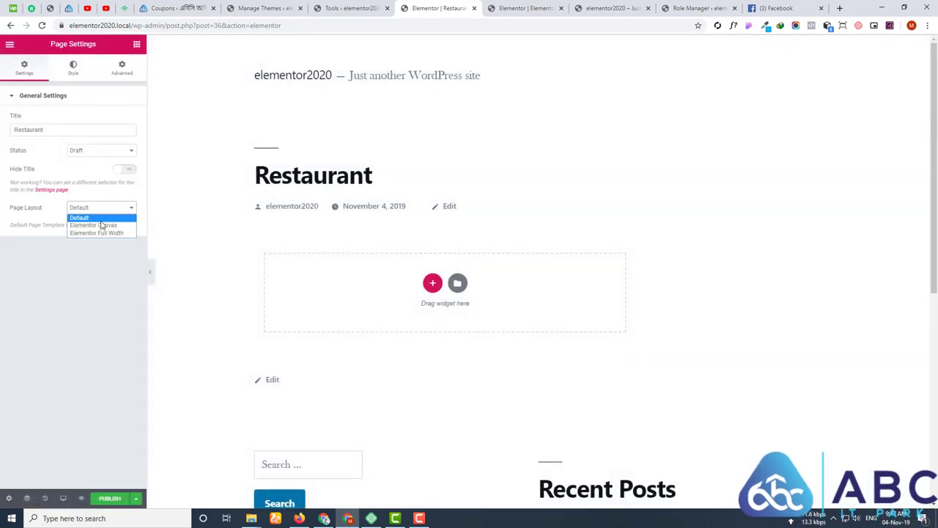
click(100, 225)
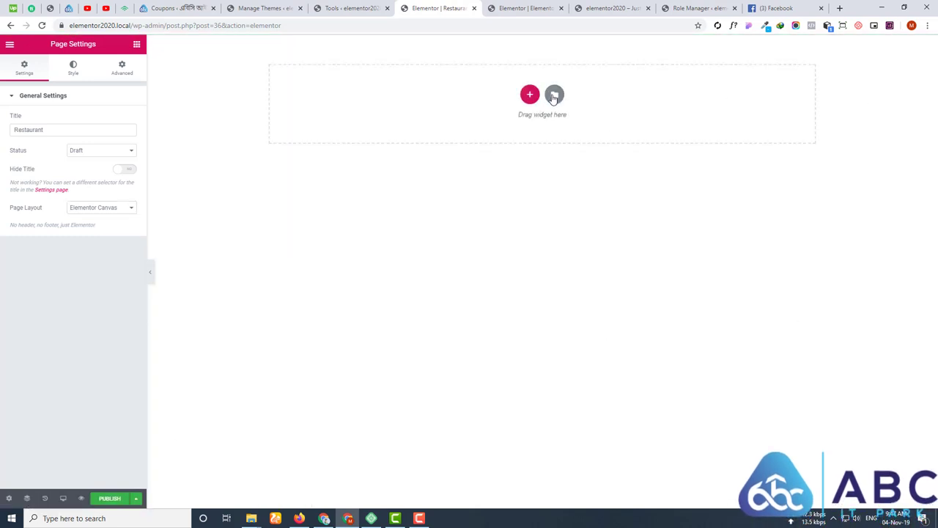
- Insert the Homepage – Restaurant page from the library into the template, review its sections and publish it
click(554, 97)
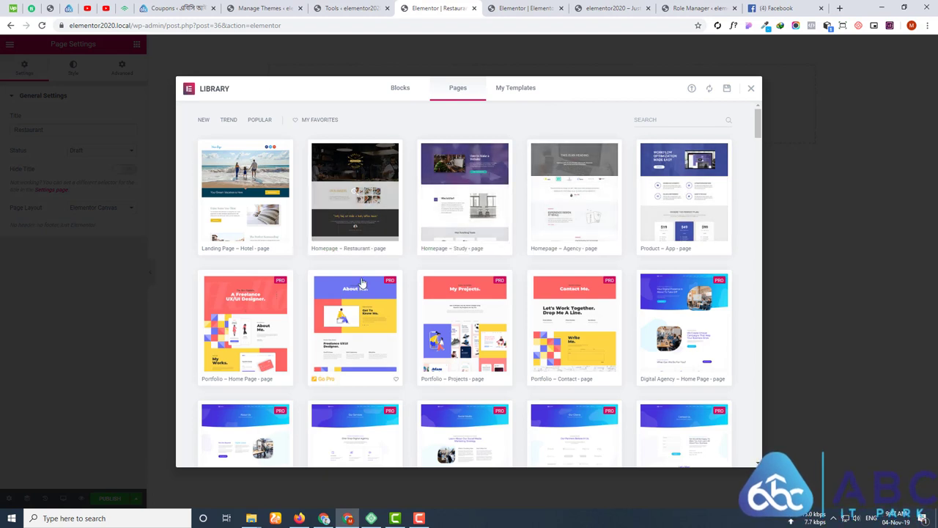
click(320, 253)
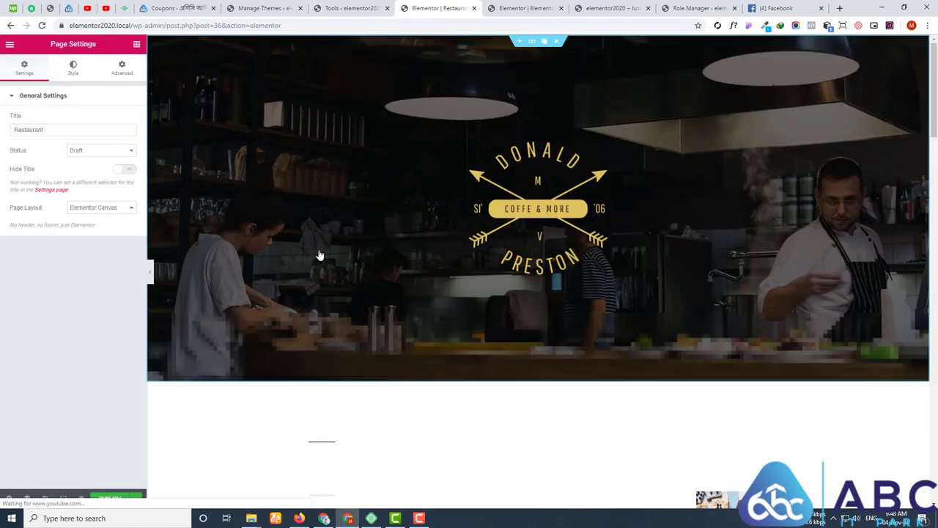
scroll(276, 252, down, 20)
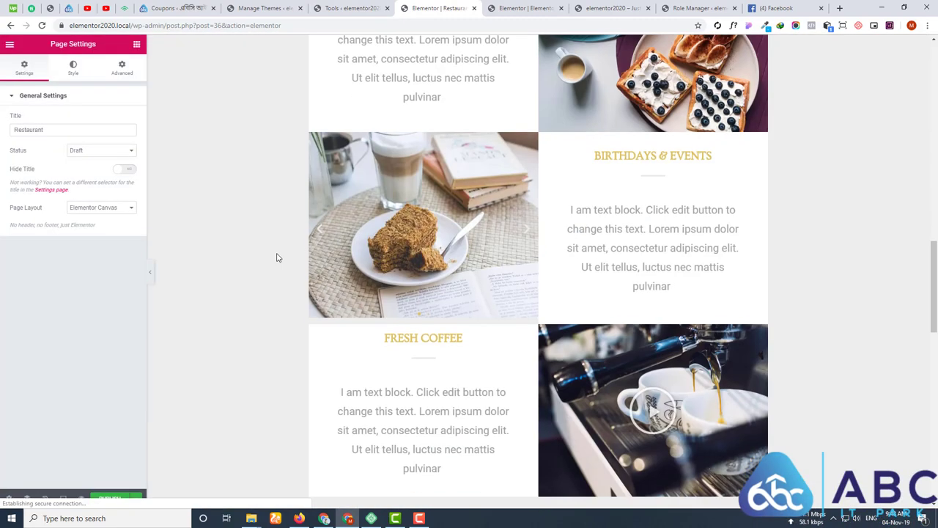
scroll(277, 256, down, 3)
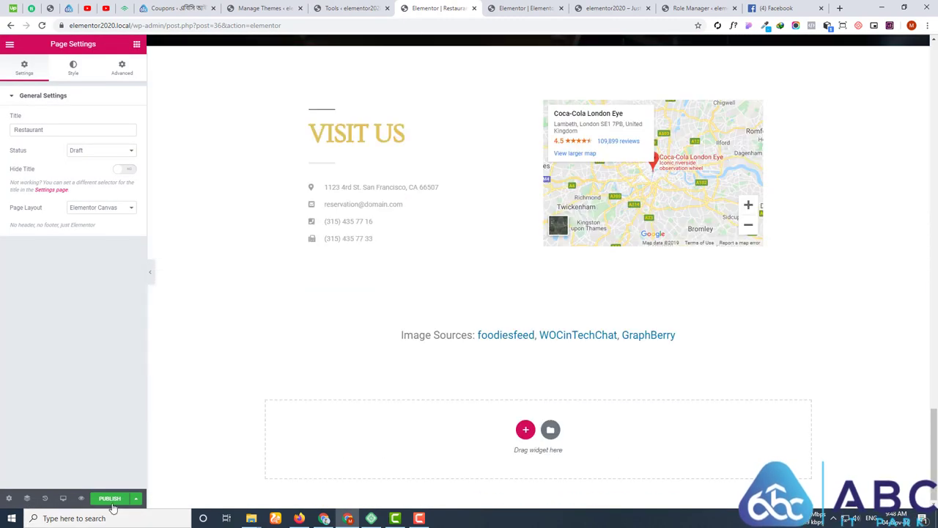
click(109, 498)
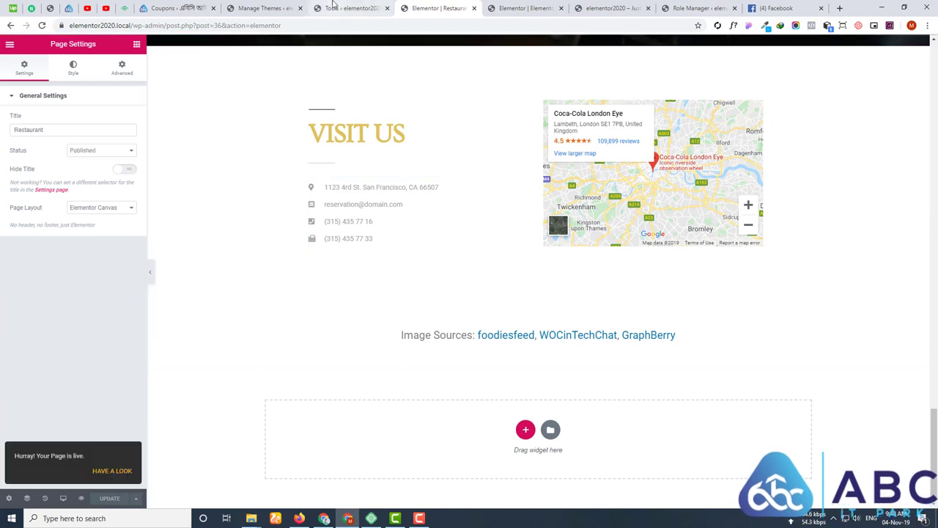
- Open the list of all pages in a new tab and check it and the Saved Templates list for the Restaurant template
click(346, 8)
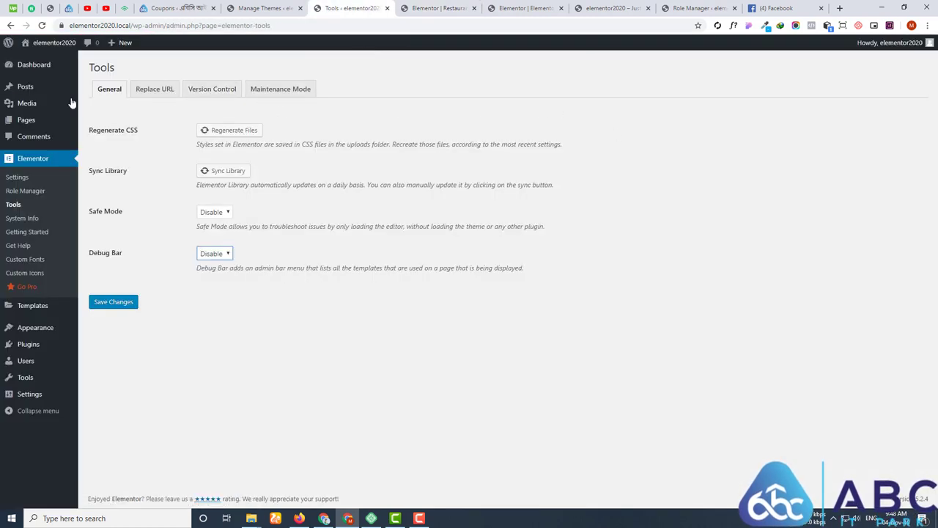
mouse_move(30, 120)
right_click(90, 124)
click(147, 126)
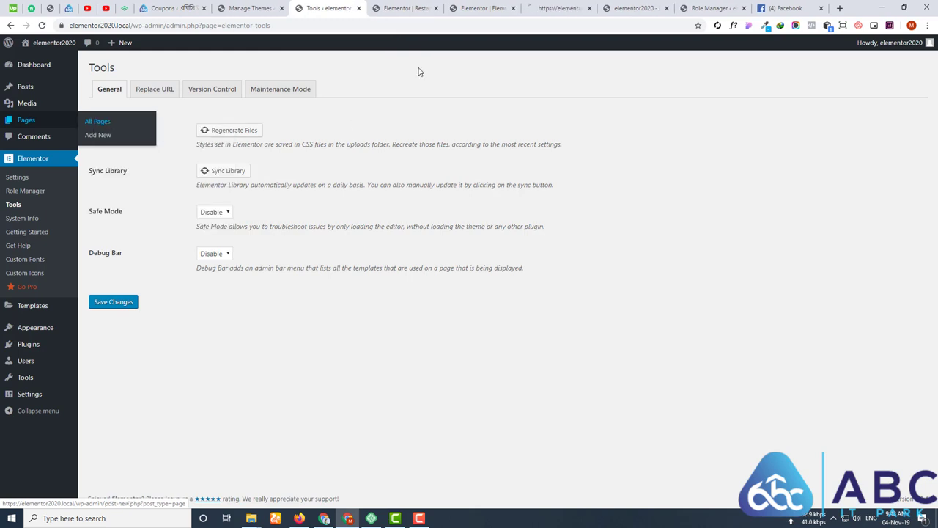
click(557, 8)
mouse_move(258, 273)
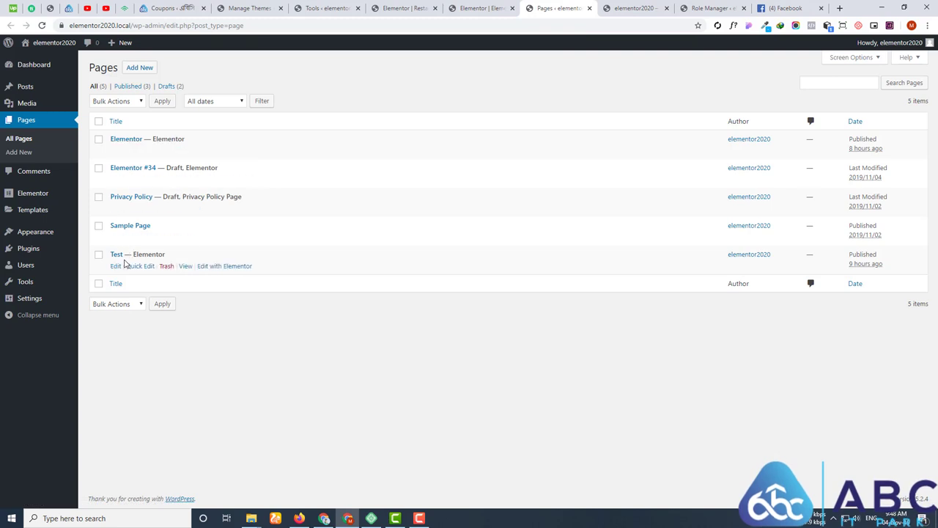
mouse_move(36, 211)
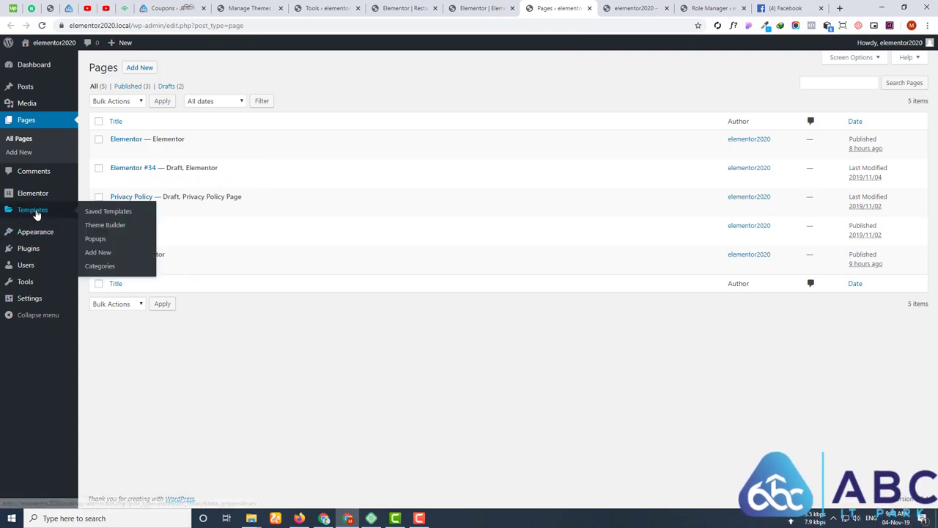
click(105, 212)
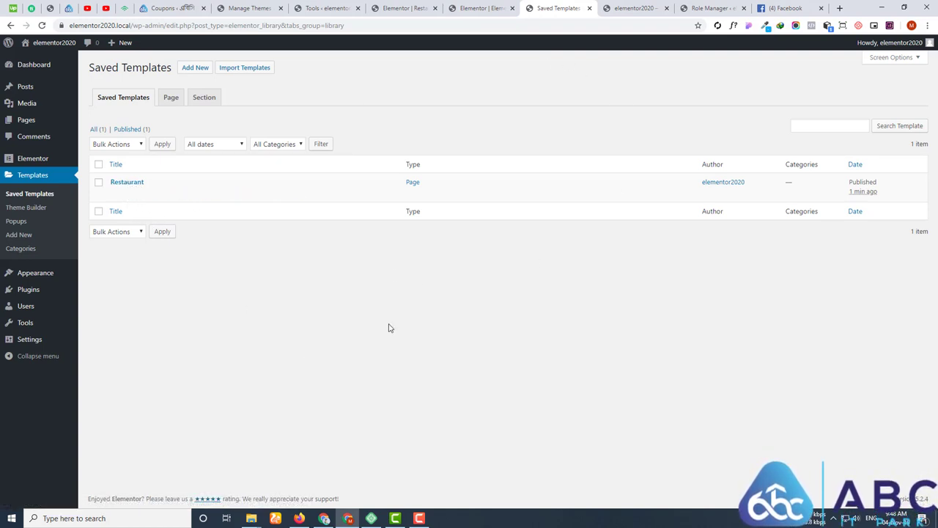
- Add a new page titled Res and publish it
mouse_move(26, 121)
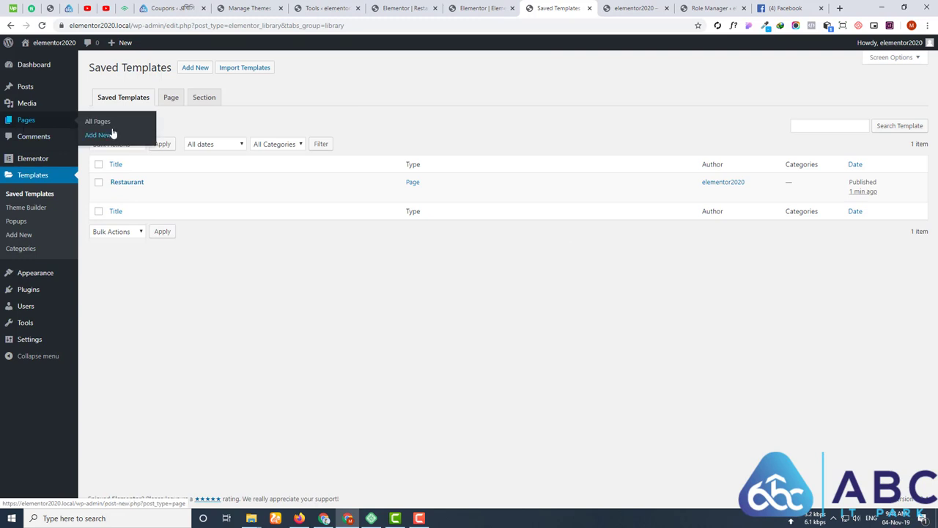
click(92, 136)
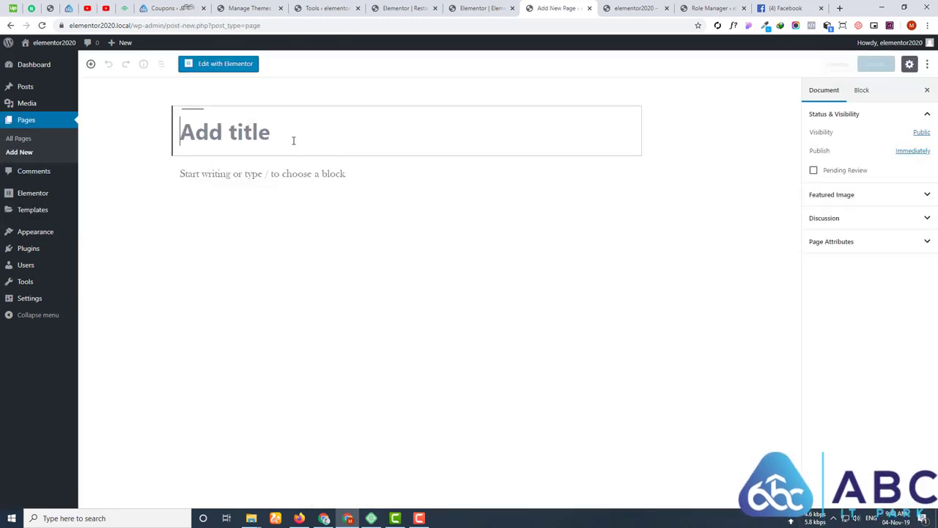
text(Res)
click(878, 65)
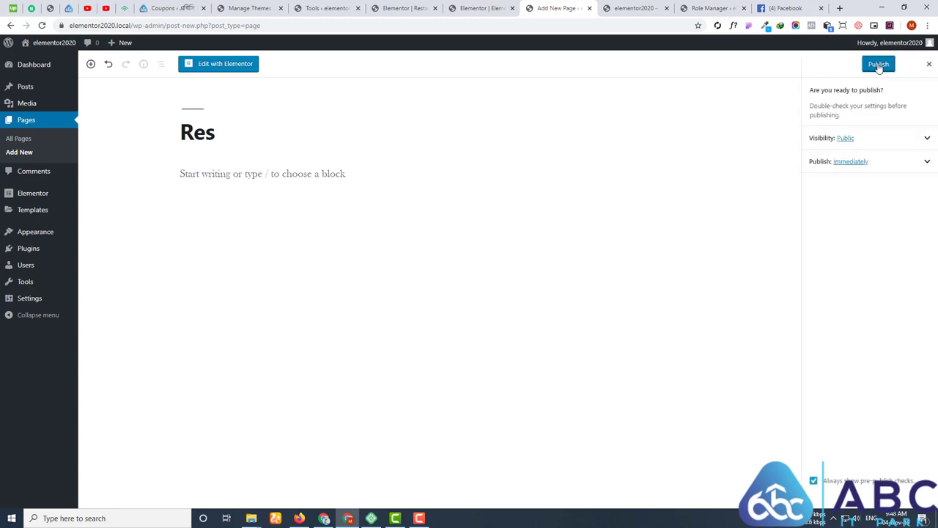
click(878, 65)
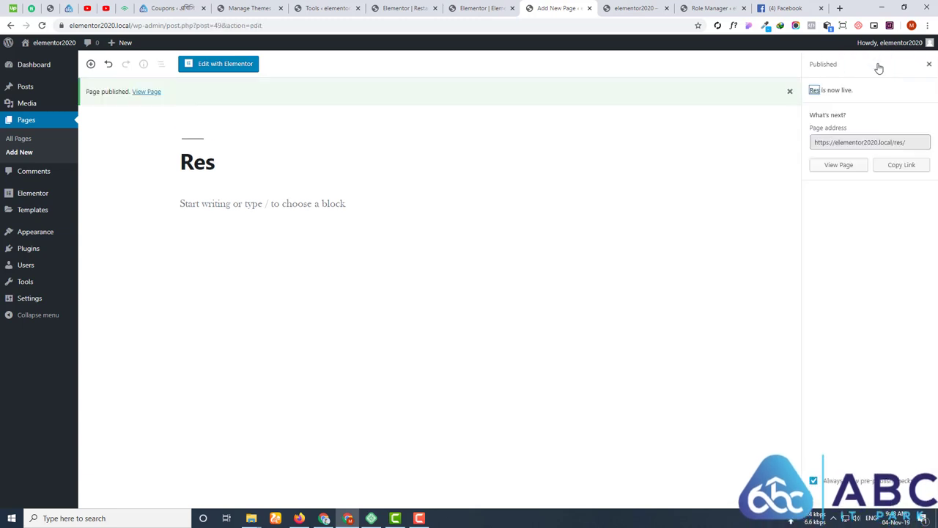
- Open the Res page in the Elementor editor and display My Templates in the template library
click(218, 64)
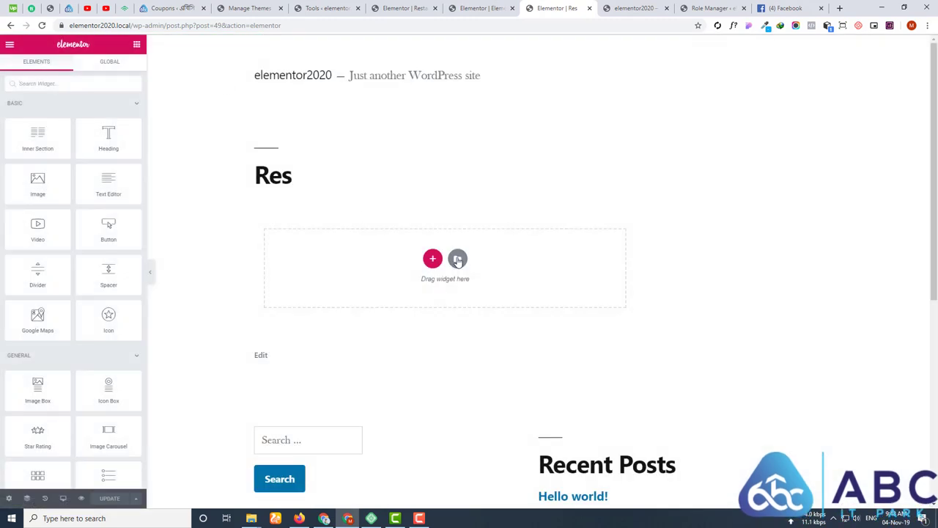
click(457, 260)
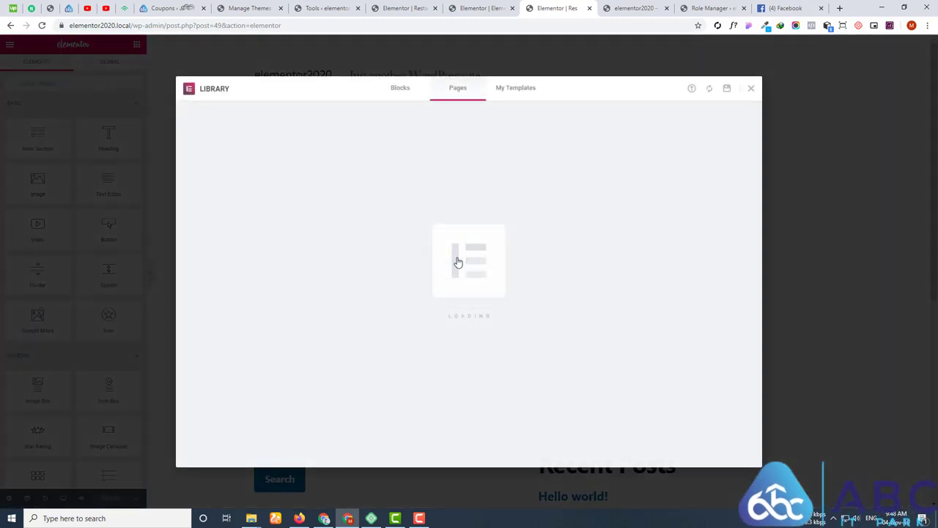
click(524, 87)
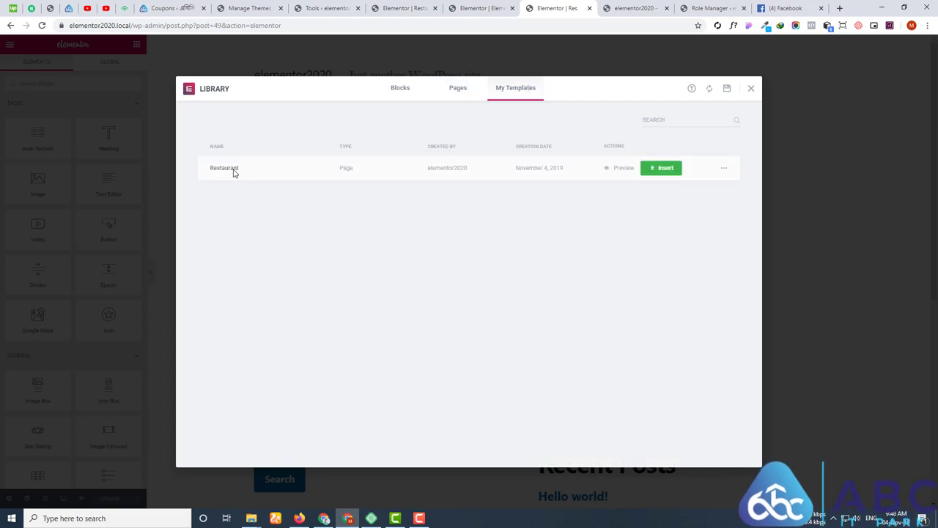
- Look through the other open tabs, including Themes and Role Manager, and return to My Templates on the Res page
click(321, 6)
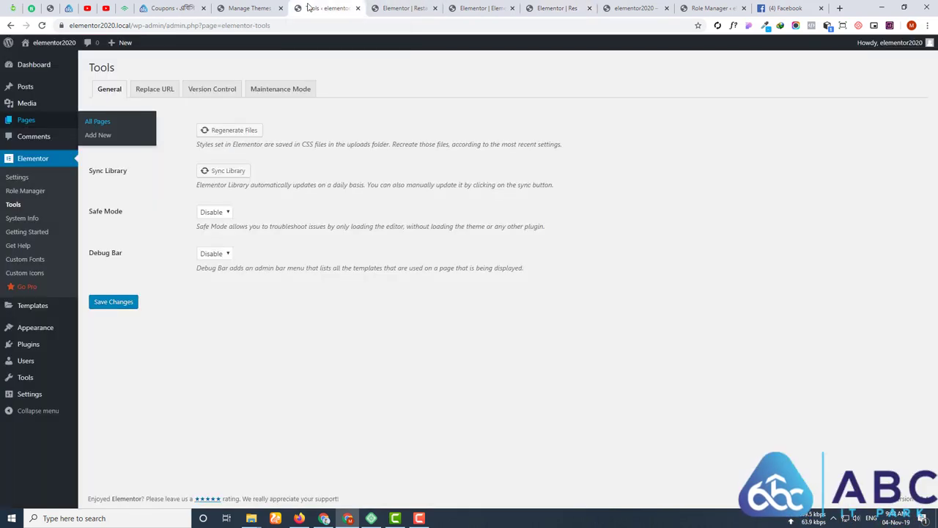
click(368, 6)
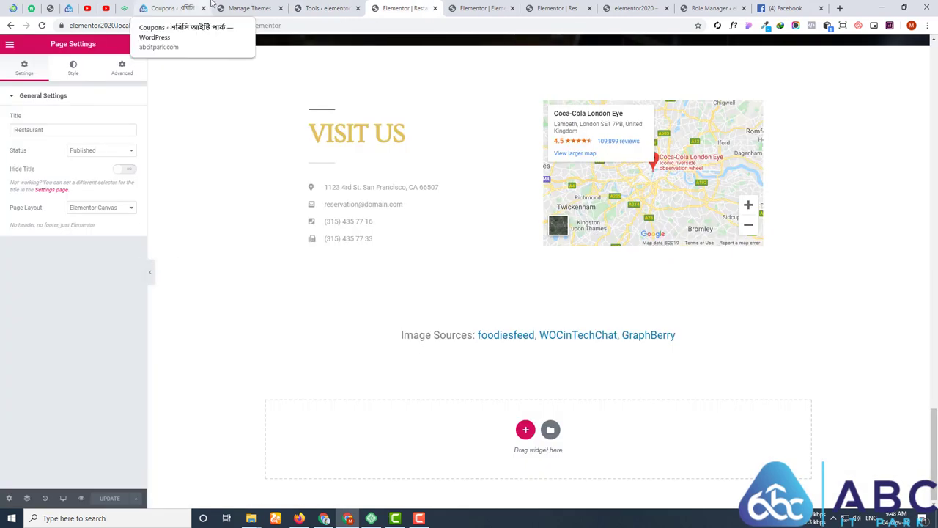
click(219, 7)
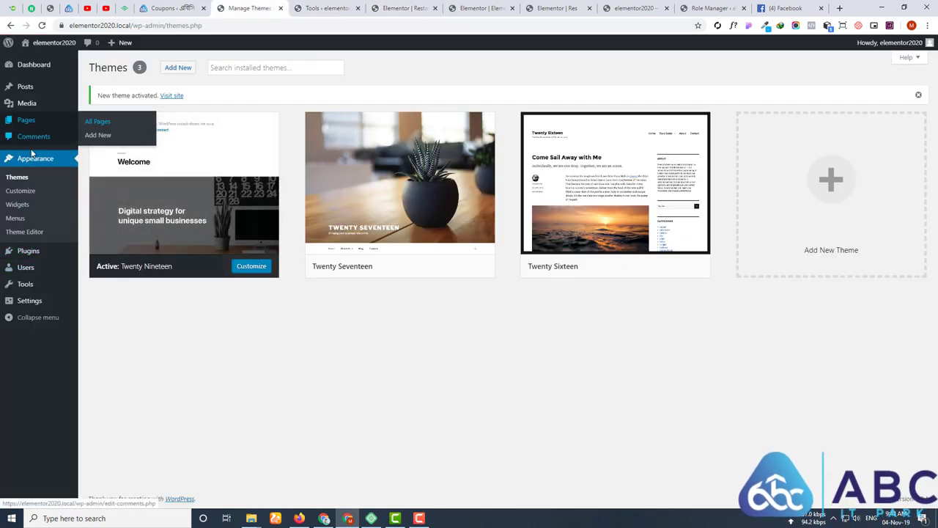
click(480, 8)
click(557, 8)
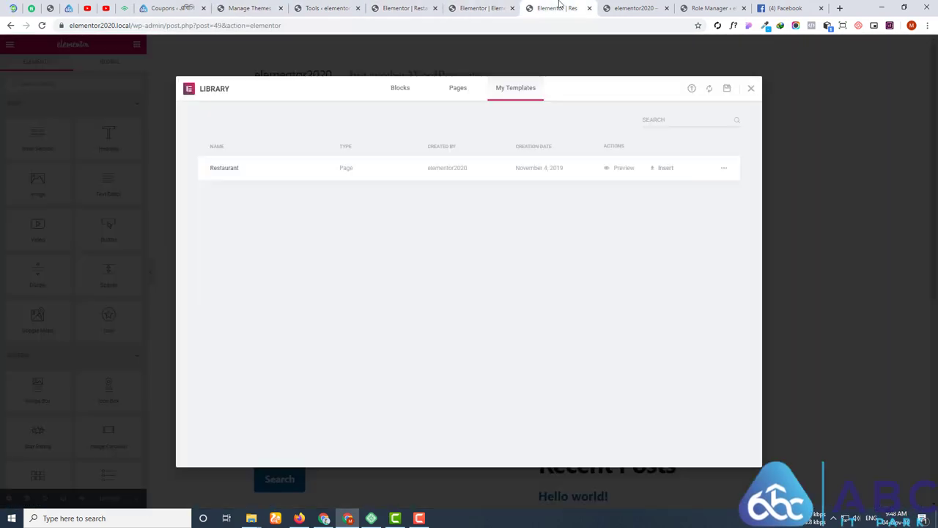
click(621, 7)
click(706, 6)
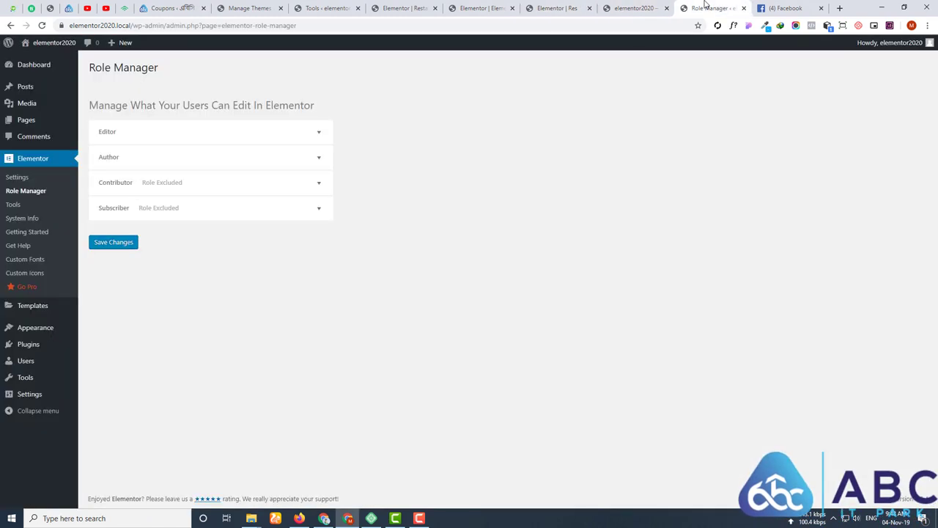
mouse_move(30, 308)
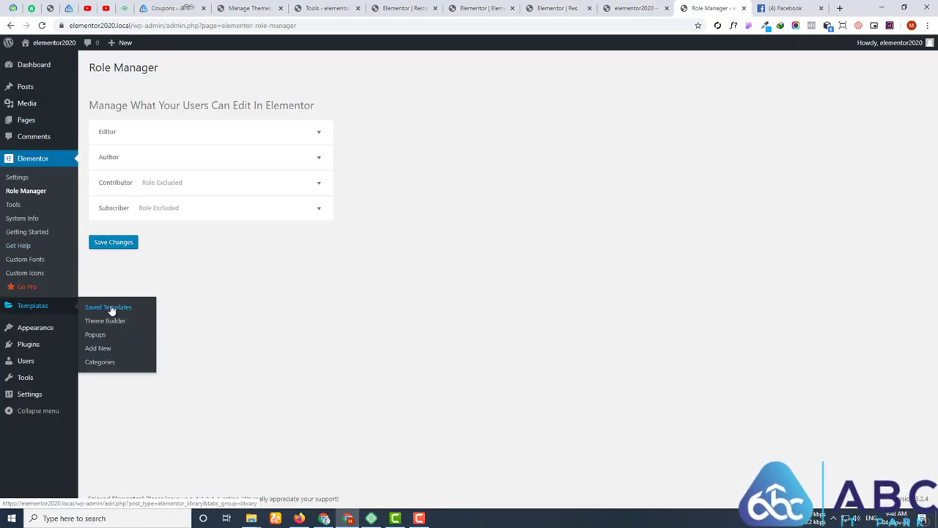
click(548, 4)
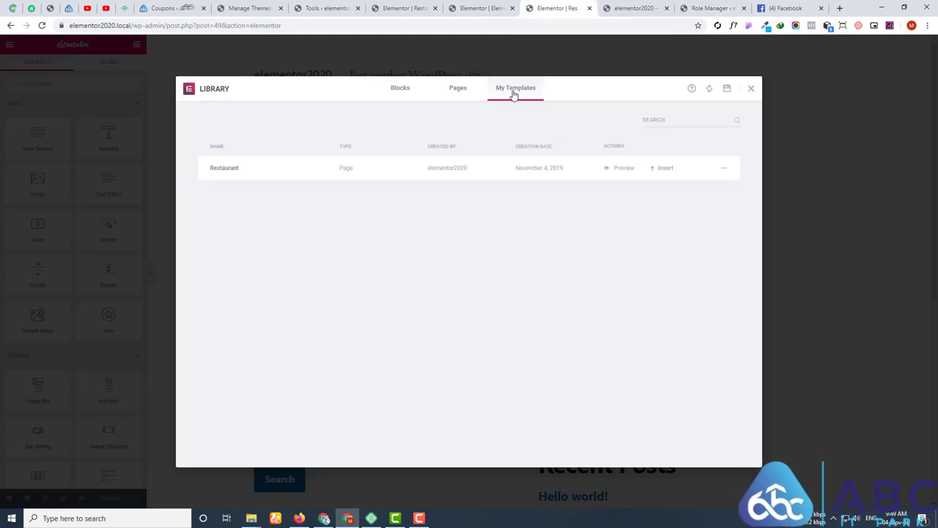
- Insert the saved Restaurant template into the Res page with its document settings imported, and update the page
click(668, 174)
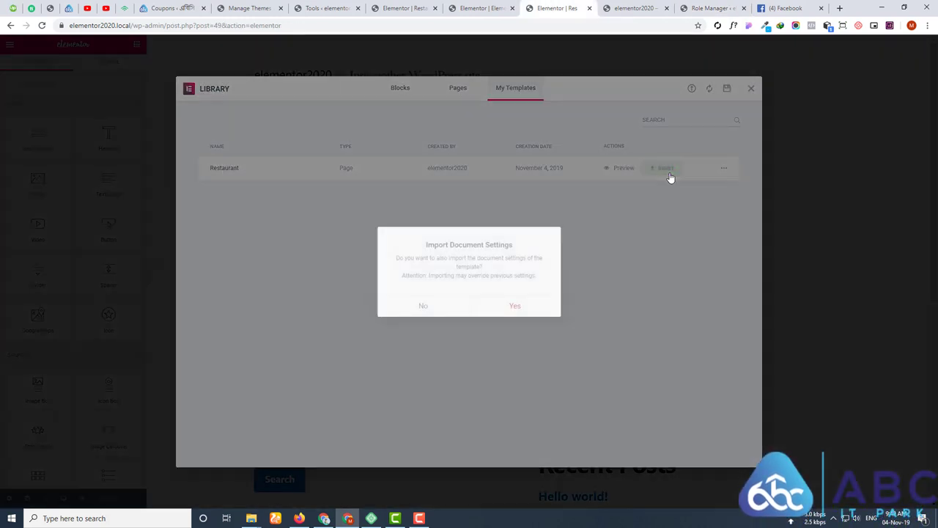
click(516, 305)
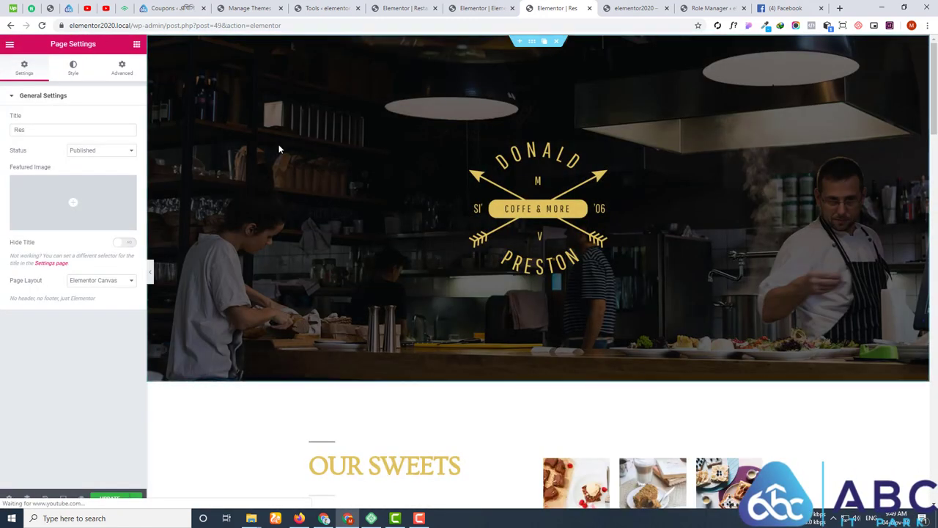
scroll(631, 200, down, 3)
scroll(631, 200, down, 20)
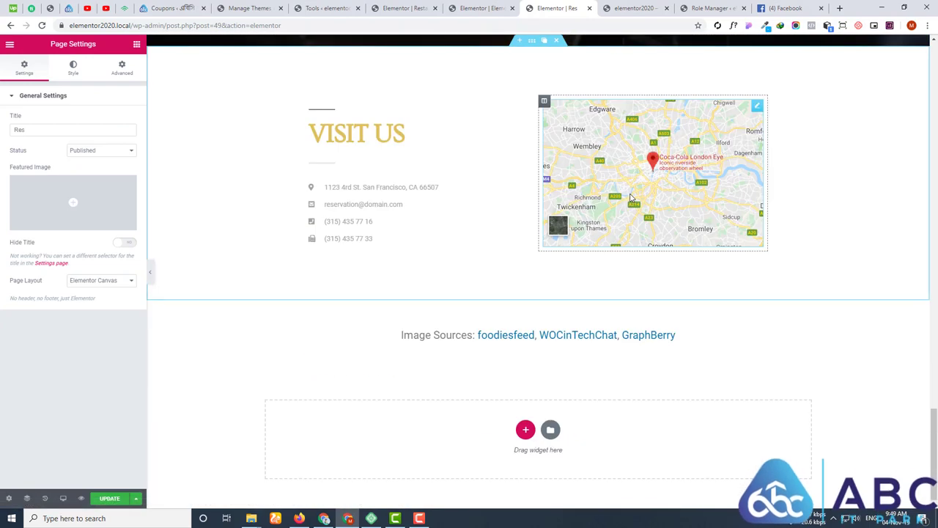
click(107, 498)
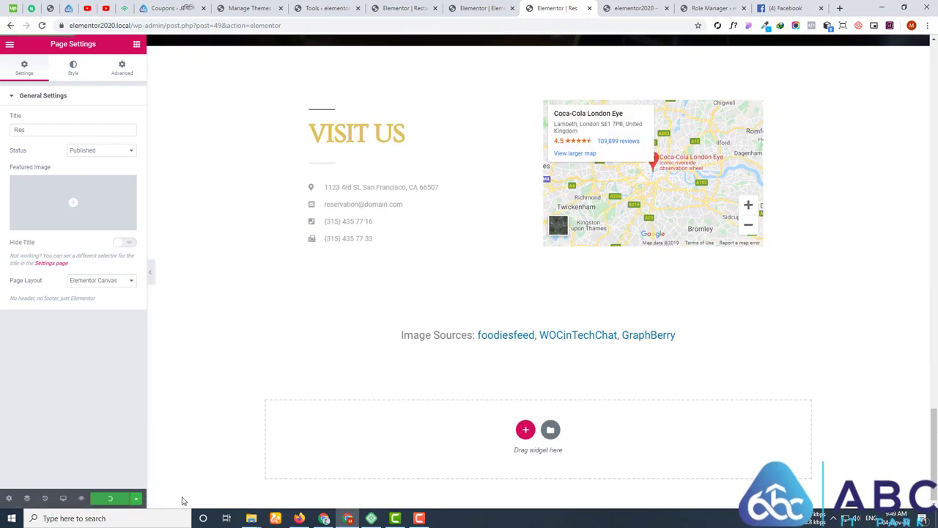
- Open the list of all pages from the site's dashboard and view the published Res page in a new tab
click(478, 8)
click(546, 6)
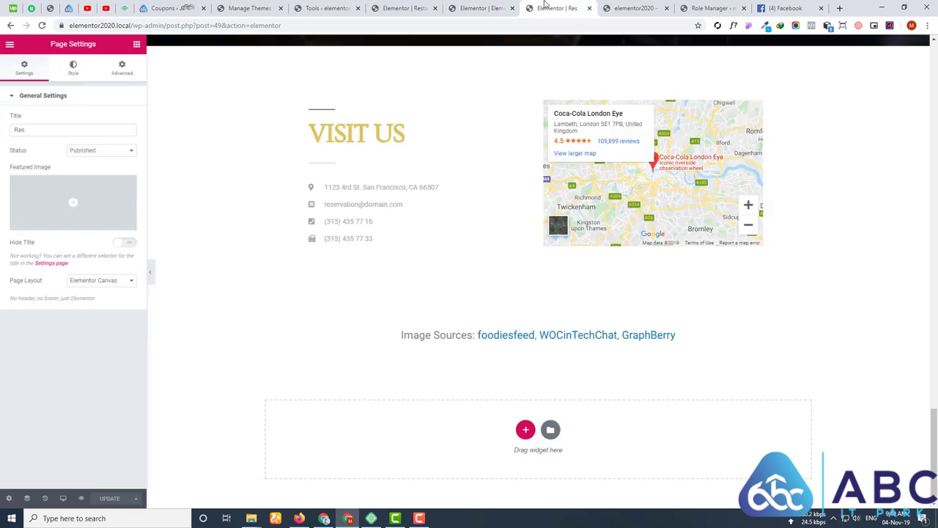
click(481, 8)
click(398, 6)
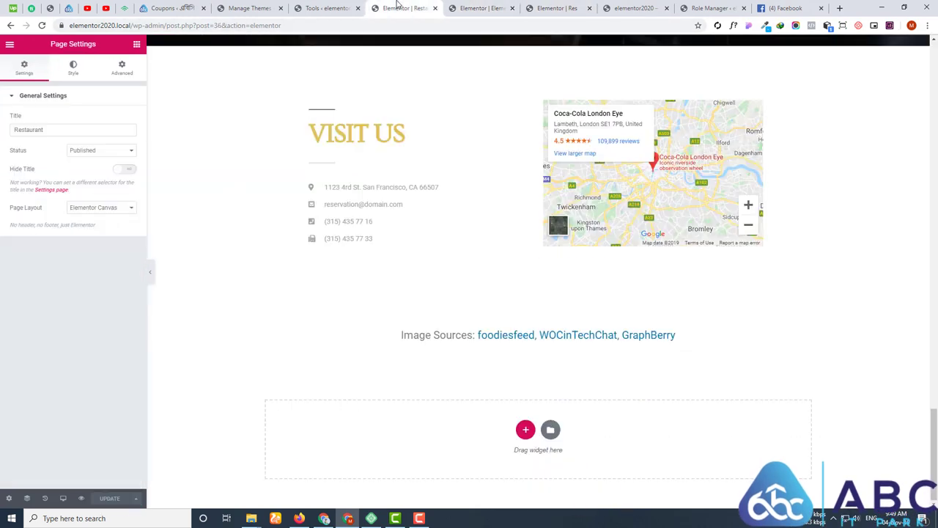
click(655, 7)
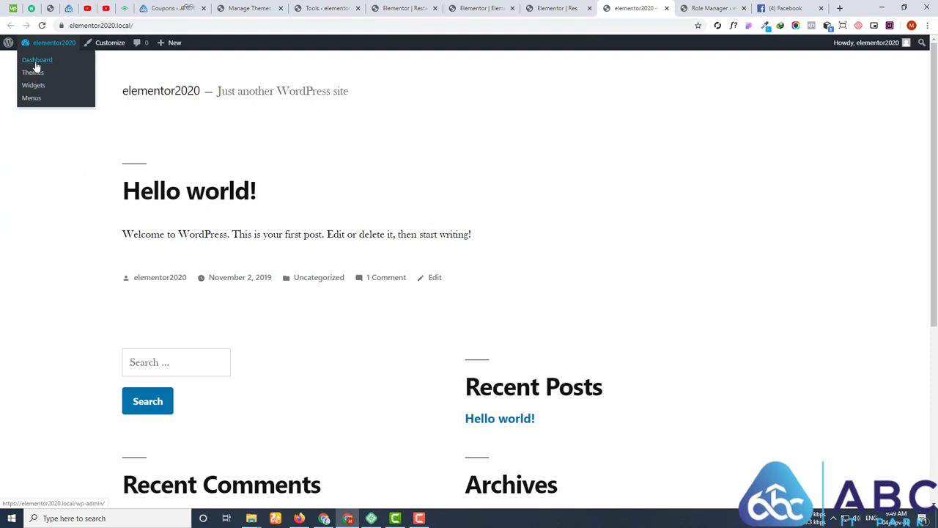
click(36, 63)
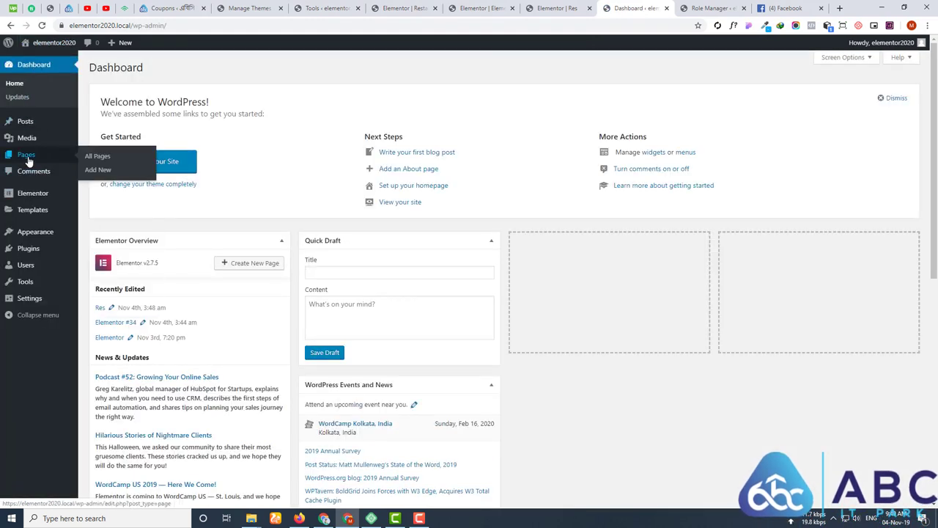
click(30, 155)
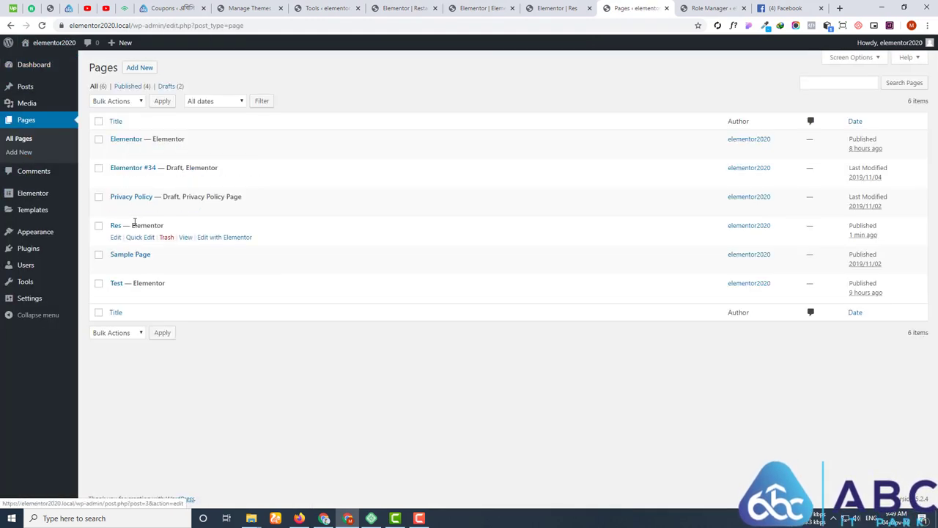
middle_click(185, 239)
click(642, 8)
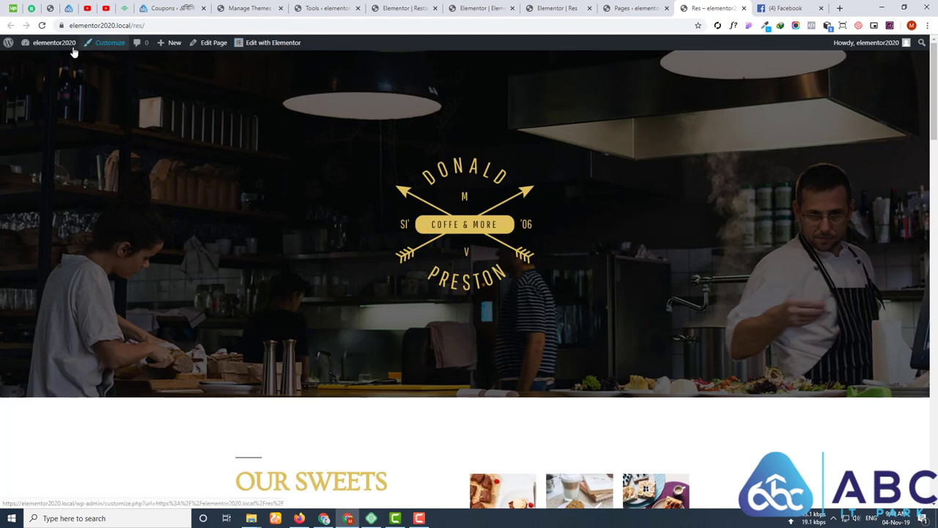
- Enable the Debug Bar in Elementor's Tools settings and save the changes
click(315, 6)
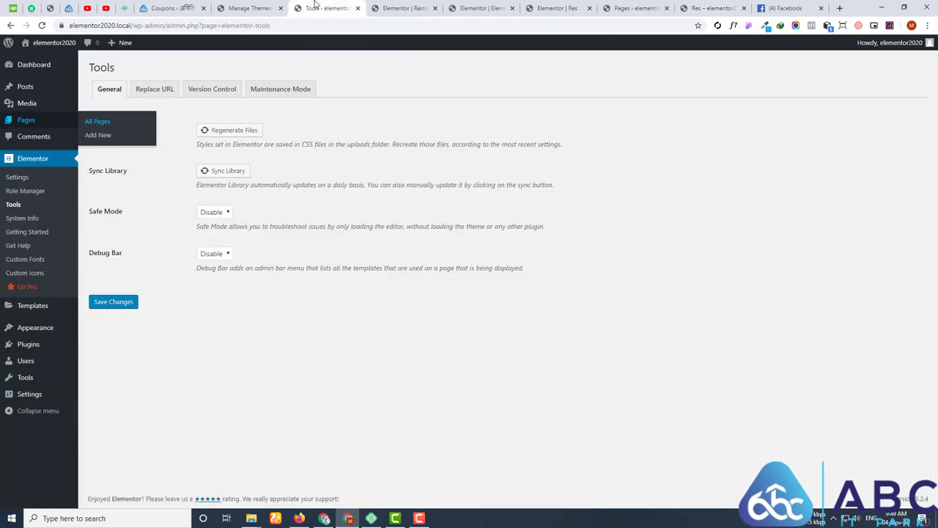
click(217, 254)
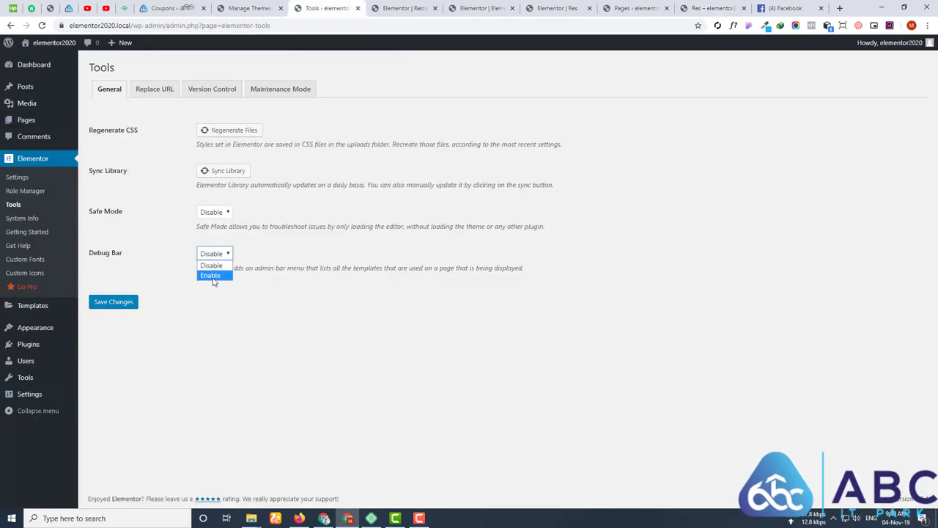
click(215, 275)
click(115, 303)
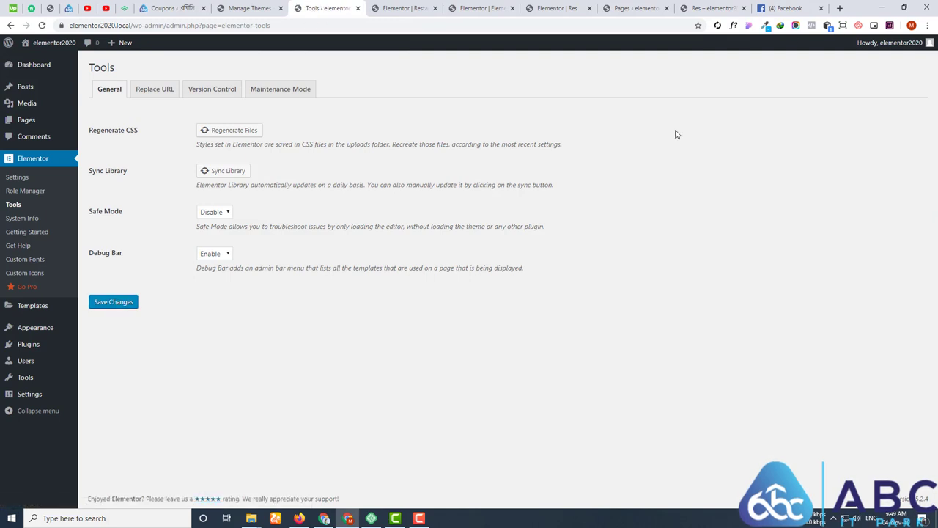
- Reload the published Res page, check its page template in Elementor Debugger, and look through the page content
click(707, 8)
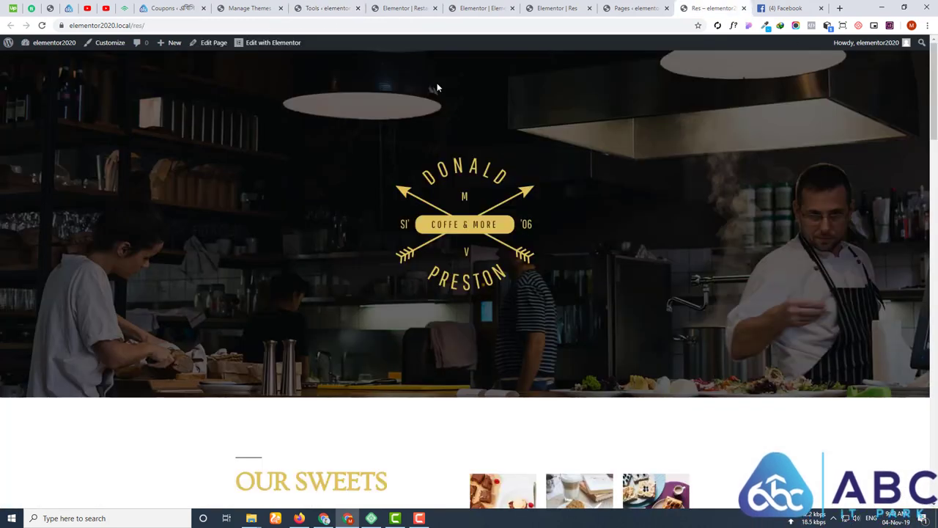
click(42, 25)
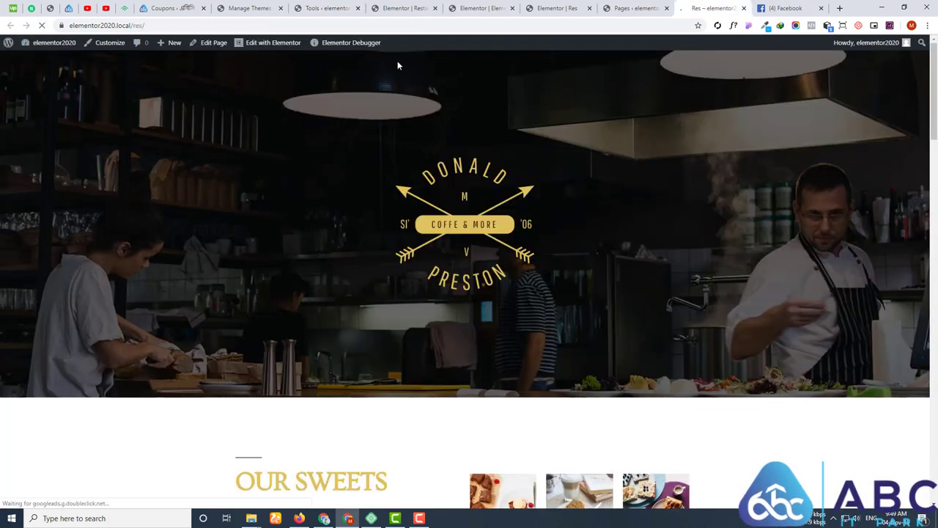
mouse_move(347, 46)
mouse_move(328, 62)
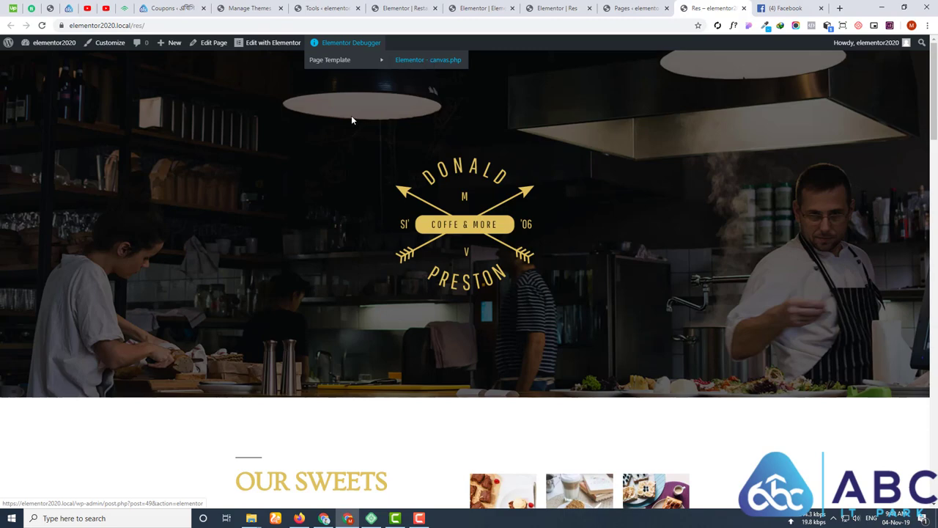
scroll(260, 235, down, 15)
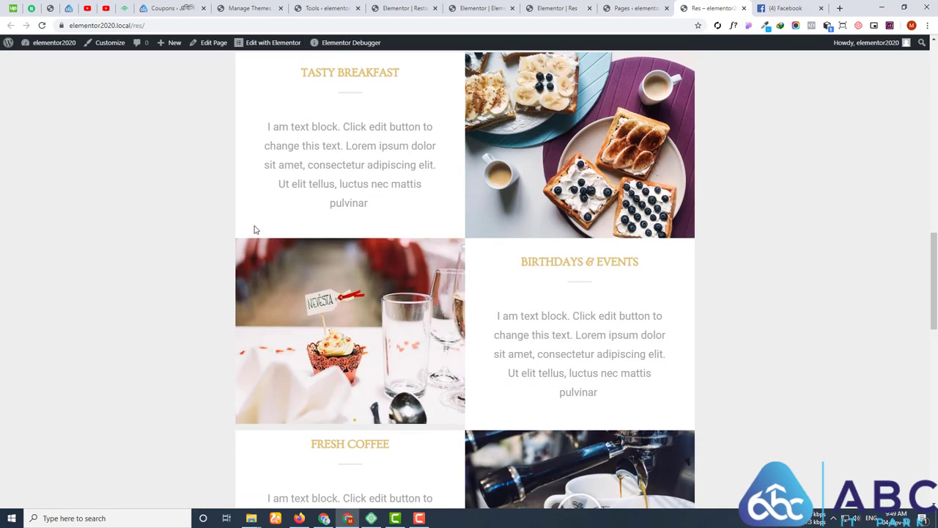
scroll(255, 229, down, 8)
scroll(103, 247, down, 3)
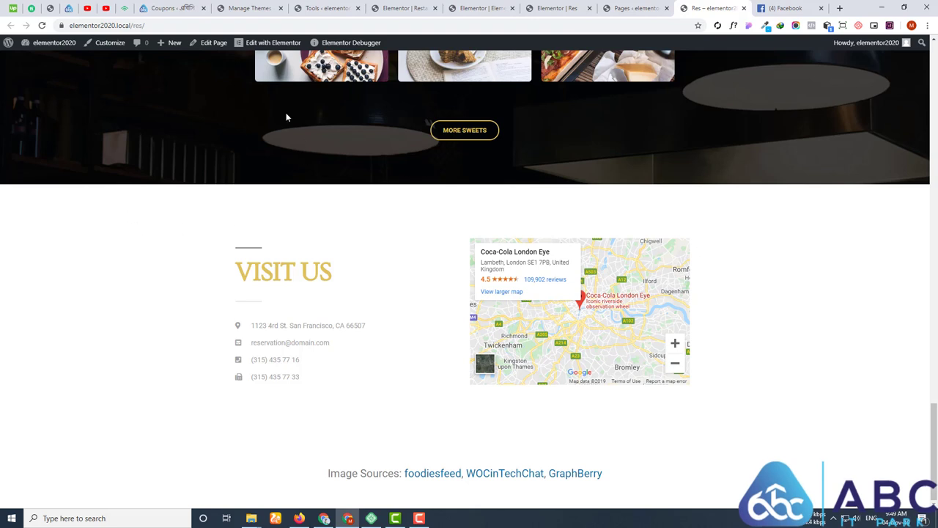
- Open the Res page in the WordPress editor and examine the template options in its Page Attributes
click(640, 6)
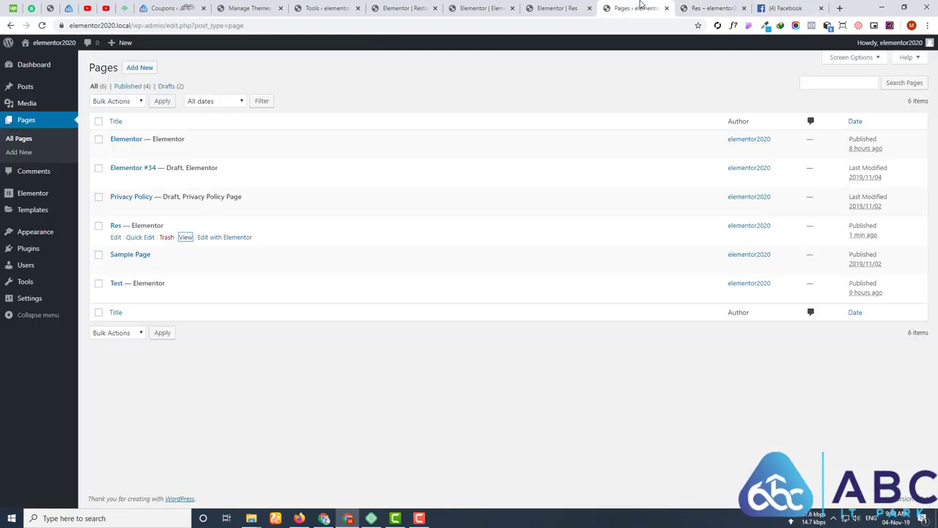
click(113, 238)
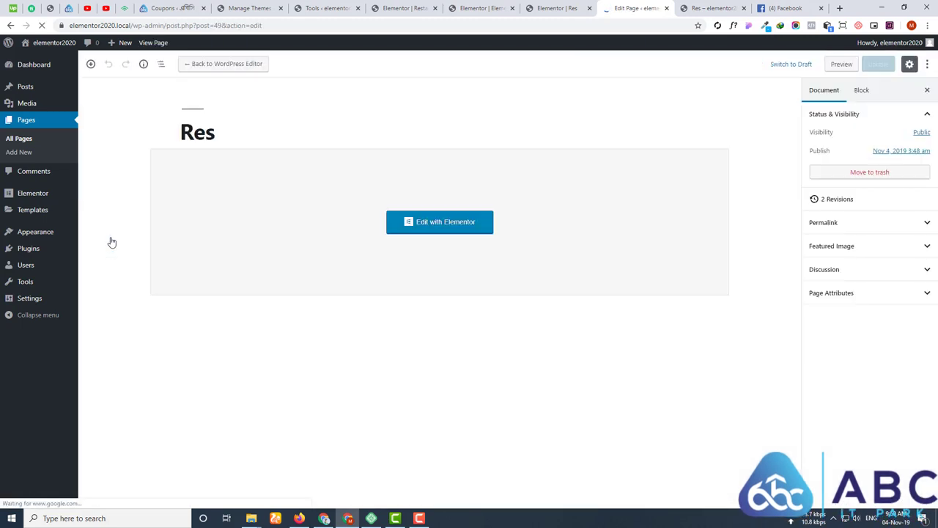
click(876, 290)
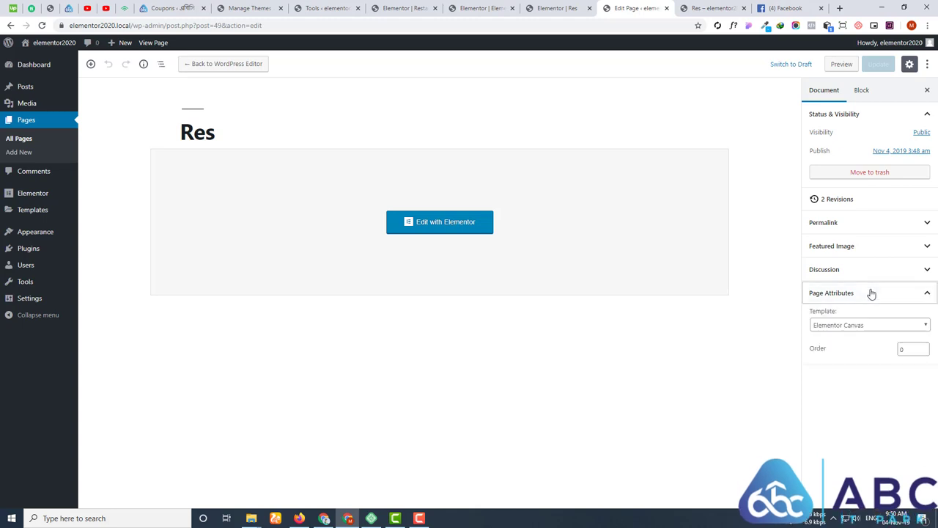
click(833, 326)
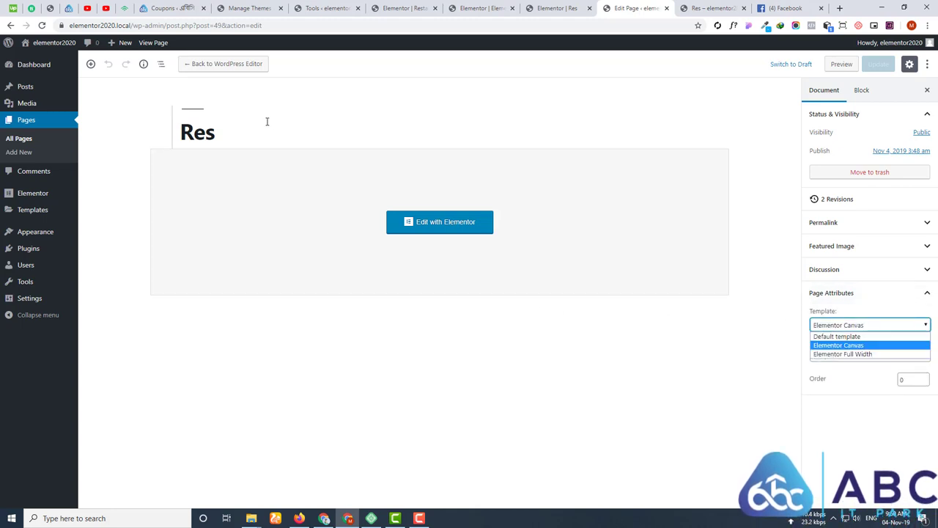
- Set the Res page's layout to Elementor Full Width in Elementor, check its header and footer, and update the page
click(535, 7)
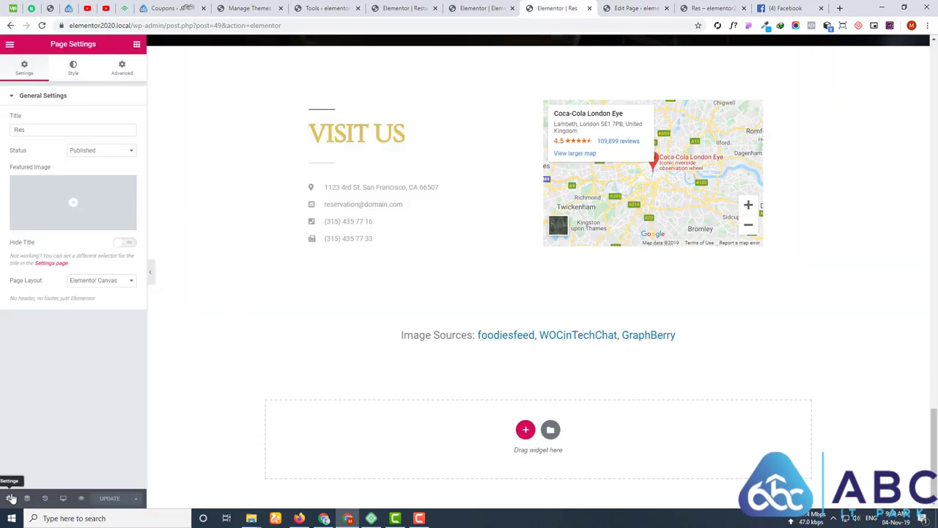
click(120, 284)
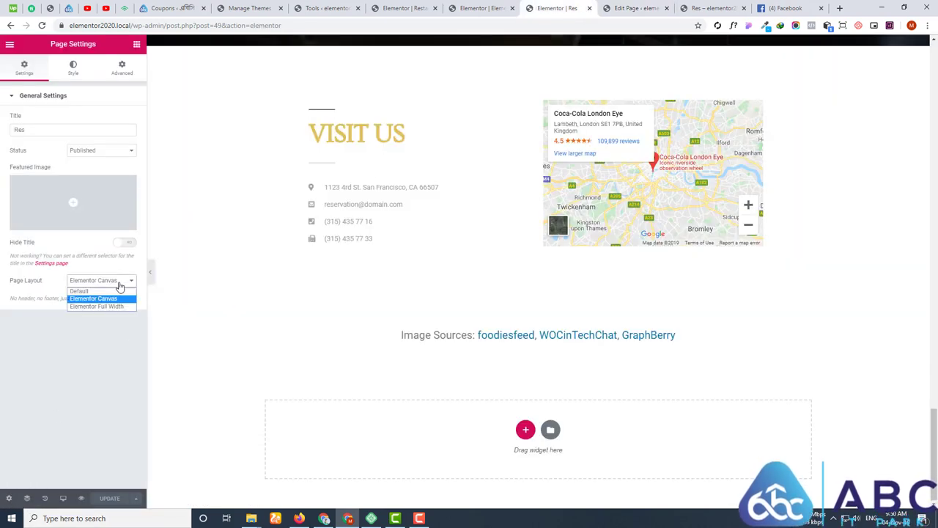
click(110, 307)
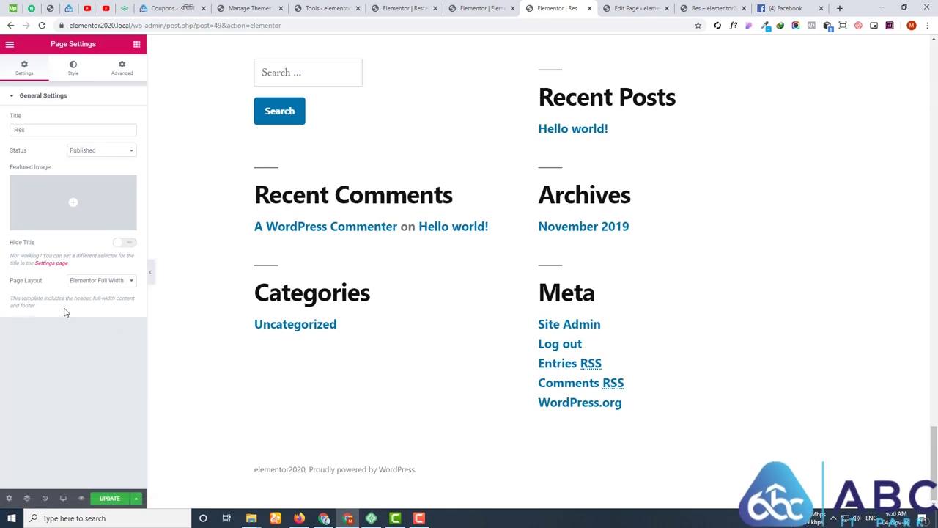
scroll(419, 321, up, 15)
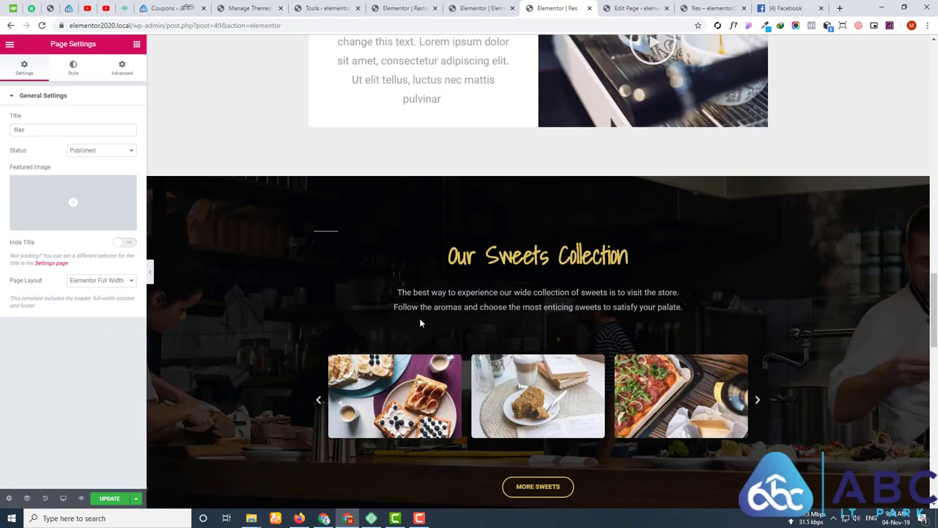
scroll(420, 322, up, 10)
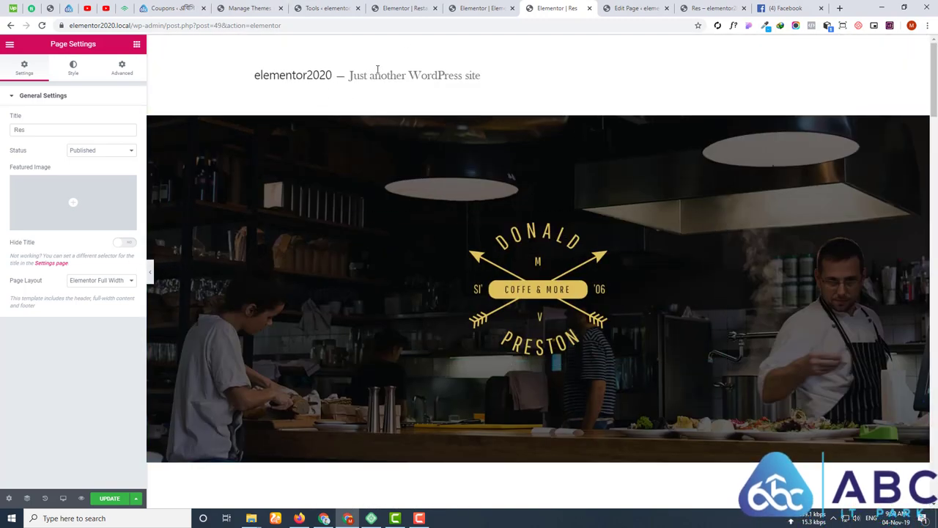
scroll(385, 278, down, 15)
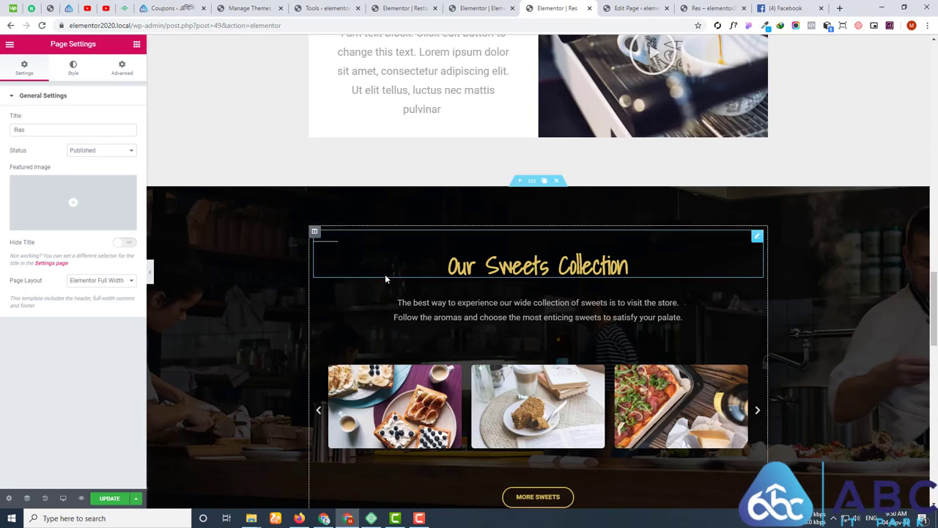
scroll(384, 278, down, 15)
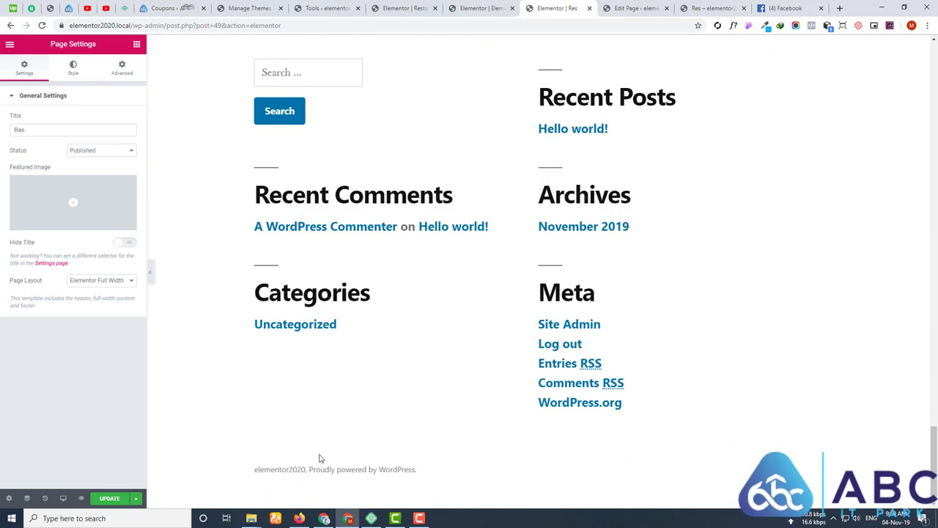
click(109, 498)
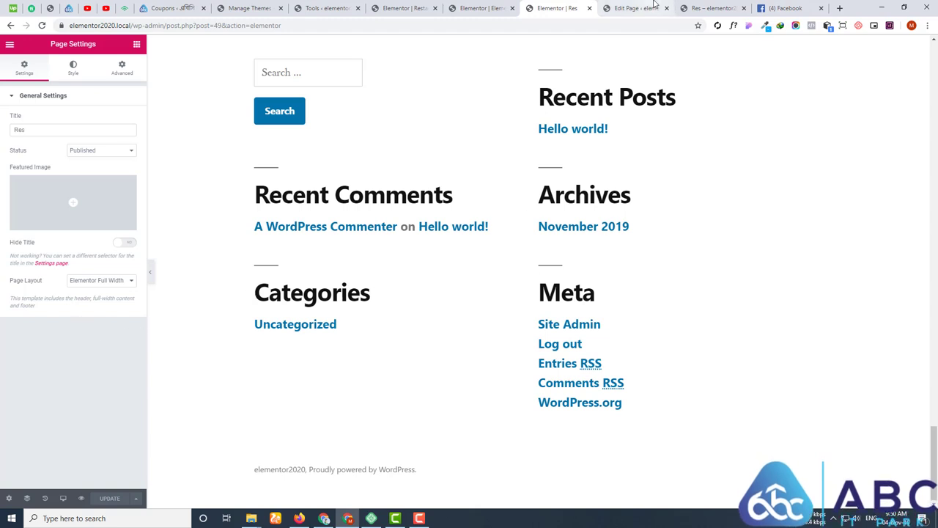
- Reload the published Res page, check its Elementor Debugger template and its footer, and return to the Elementor Tools settings
click(631, 8)
click(710, 8)
click(42, 25)
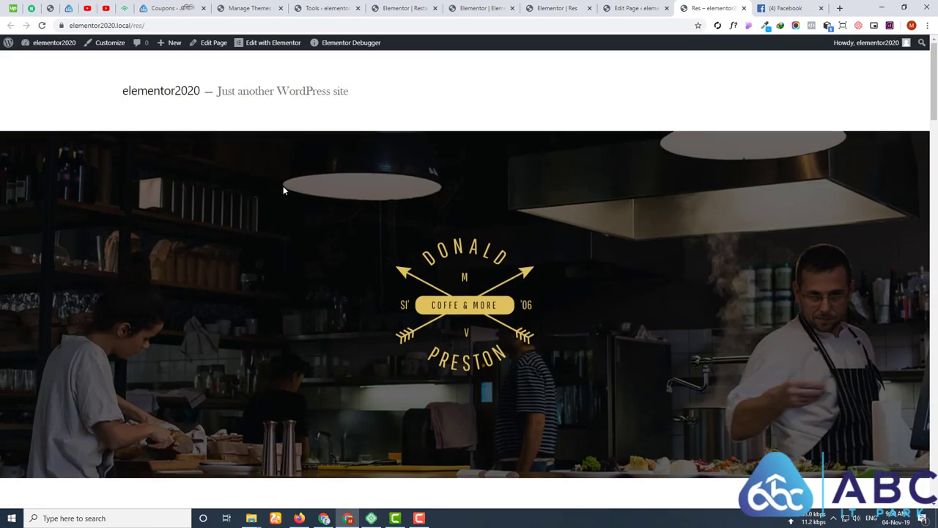
mouse_move(359, 41)
mouse_move(352, 62)
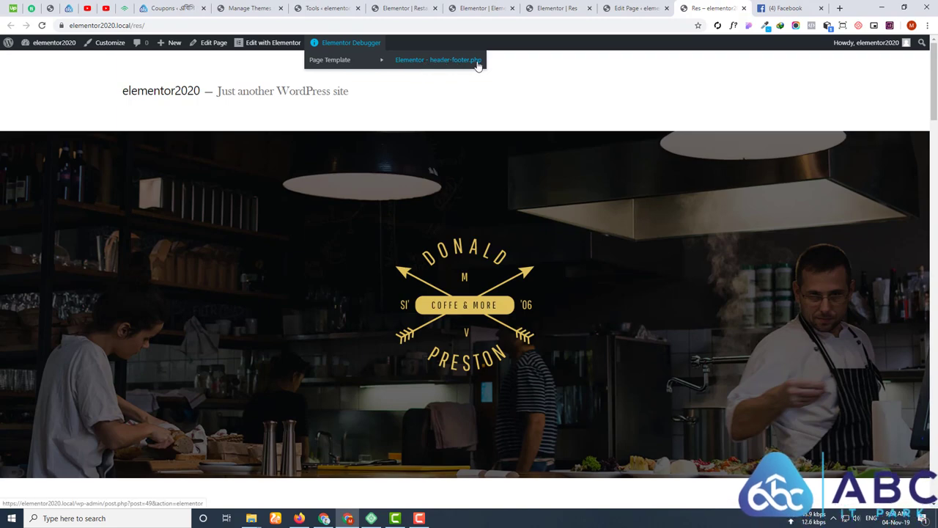
scroll(354, 199, down, 10)
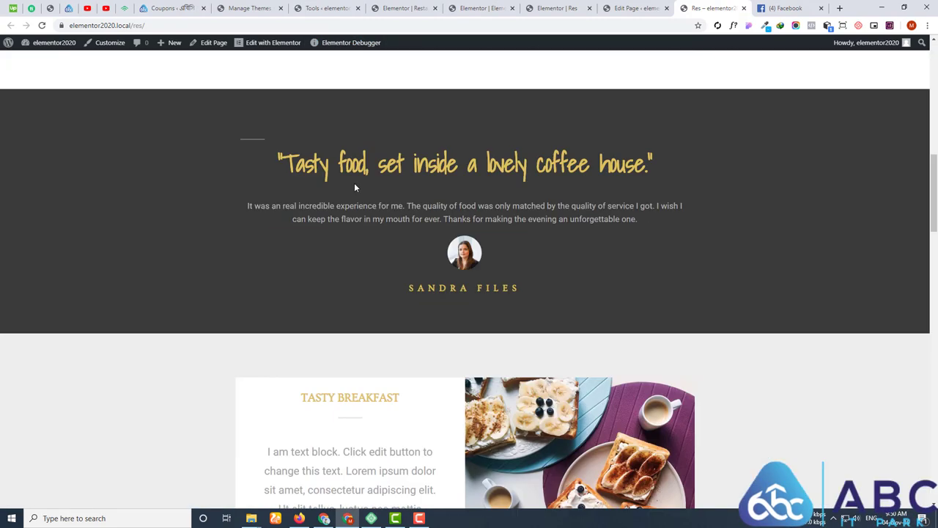
scroll(355, 188, down, 20)
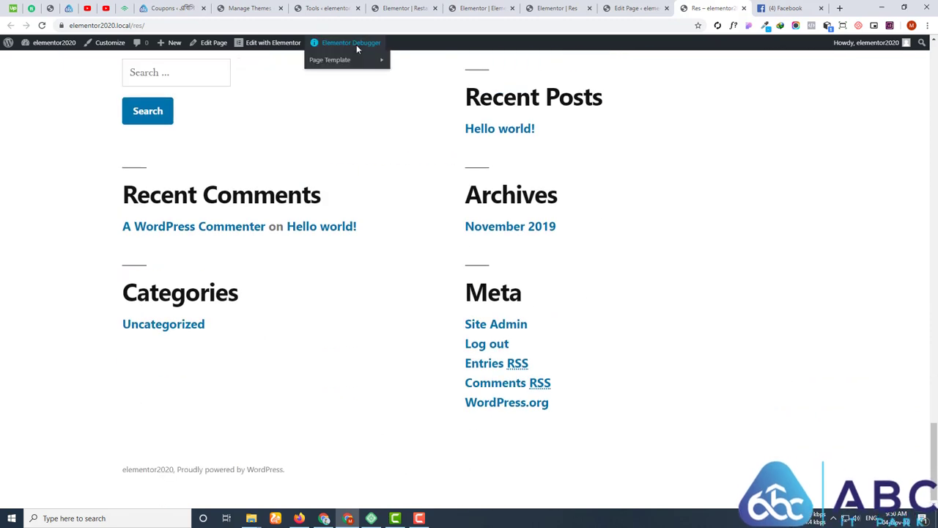
click(417, 7)
click(330, 8)
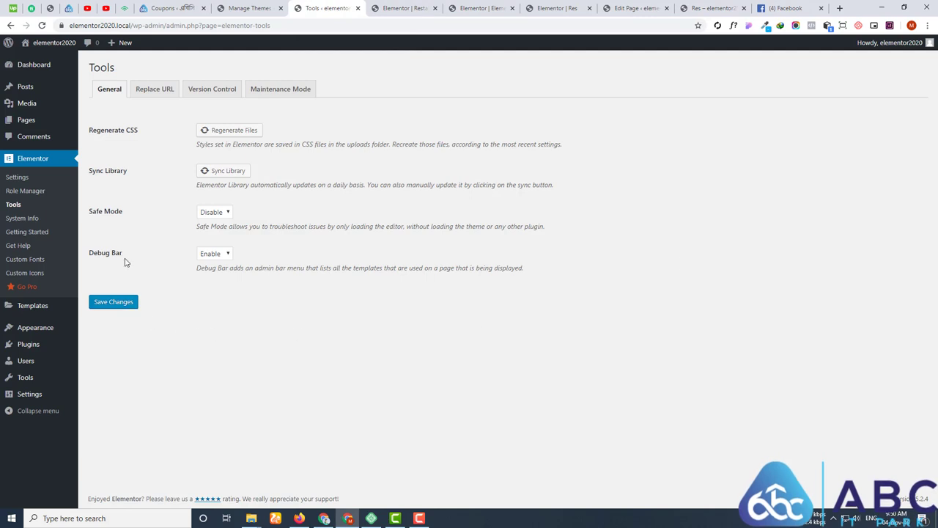
- Examine the old and new site address fields in Elementor's Replace URL settings
click(152, 94)
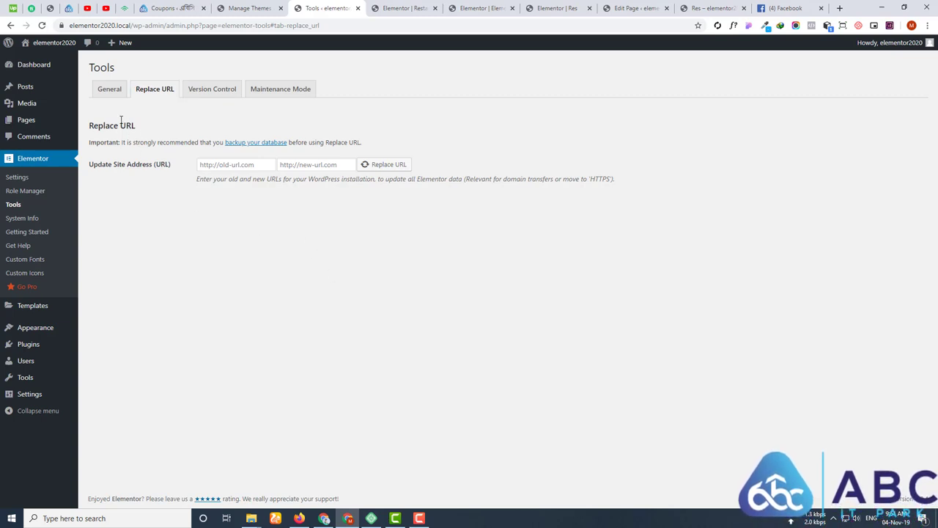
click(218, 166)
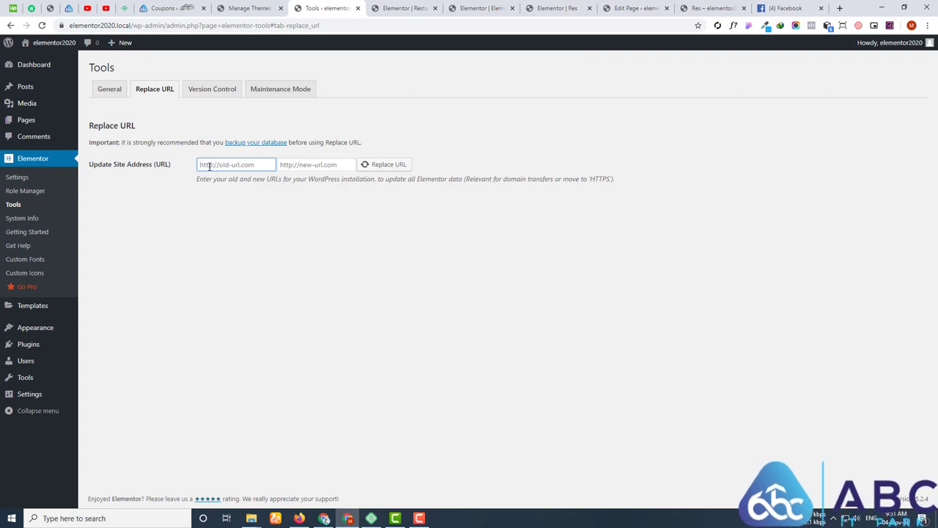
click(291, 165)
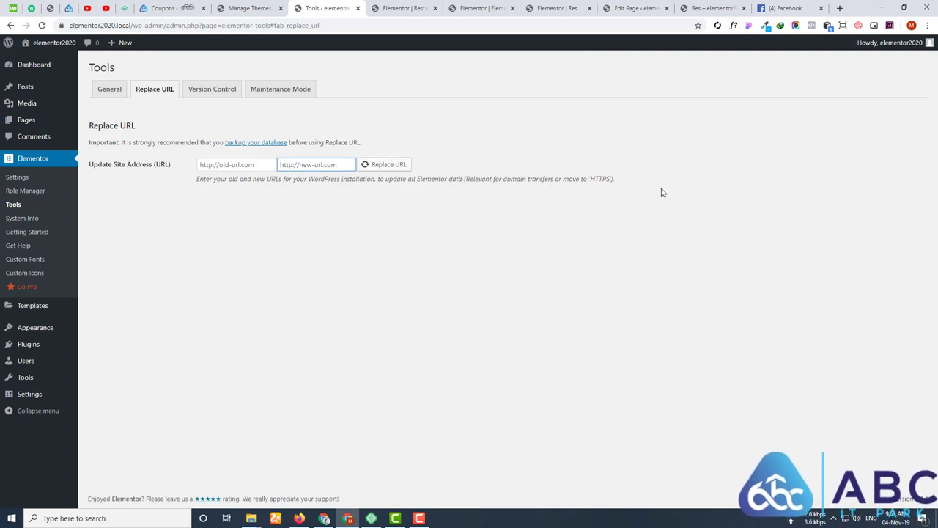
click(369, 237)
mouse_move(28, 308)
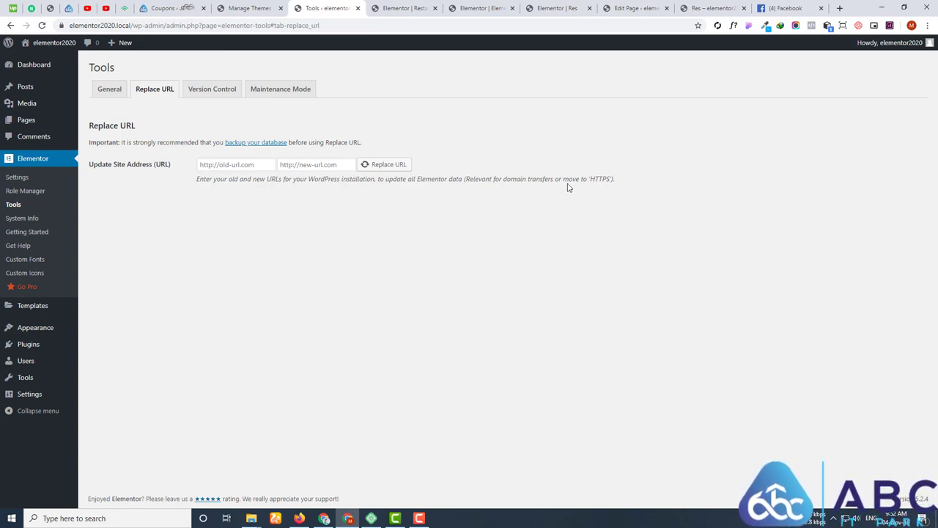
click(213, 164)
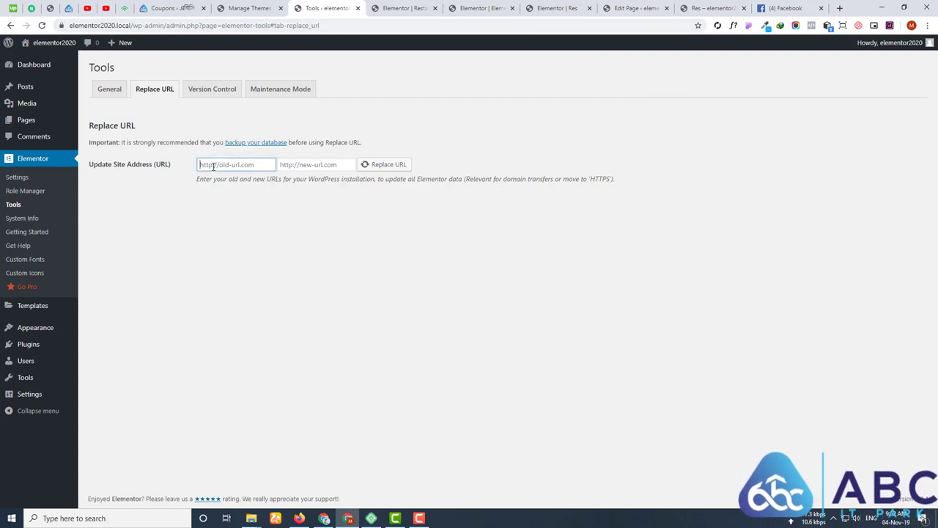
click(313, 165)
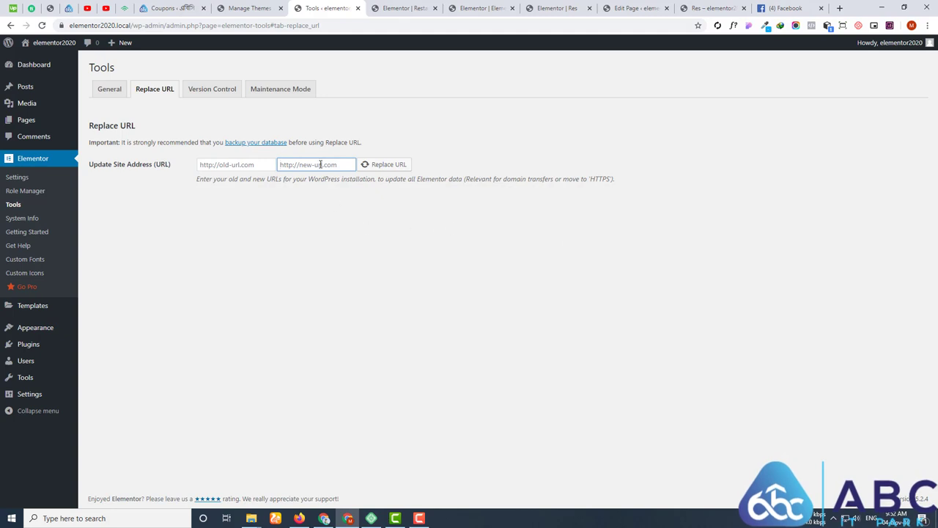
click(218, 166)
click(305, 164)
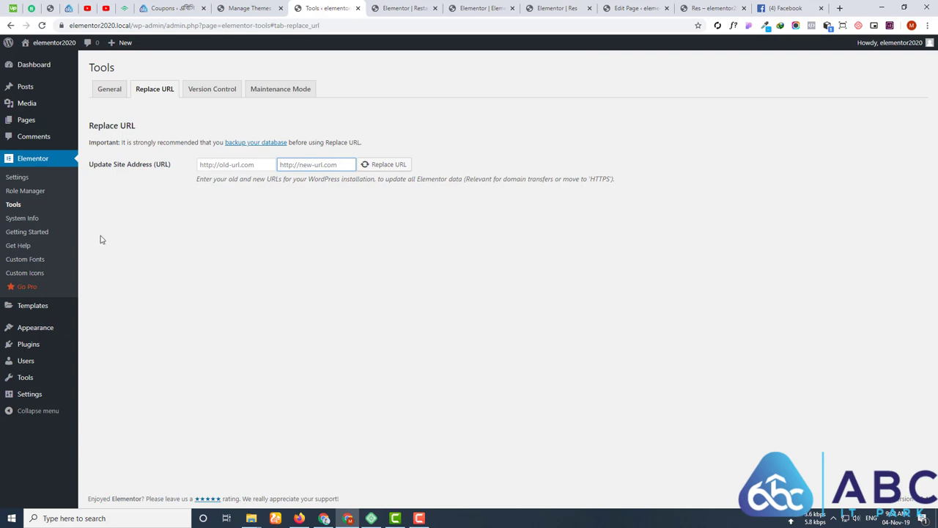
- Look through the rollback versions in Elementor's Version Control settings, trying 2.7.3 and returning to 2.7.4
click(214, 91)
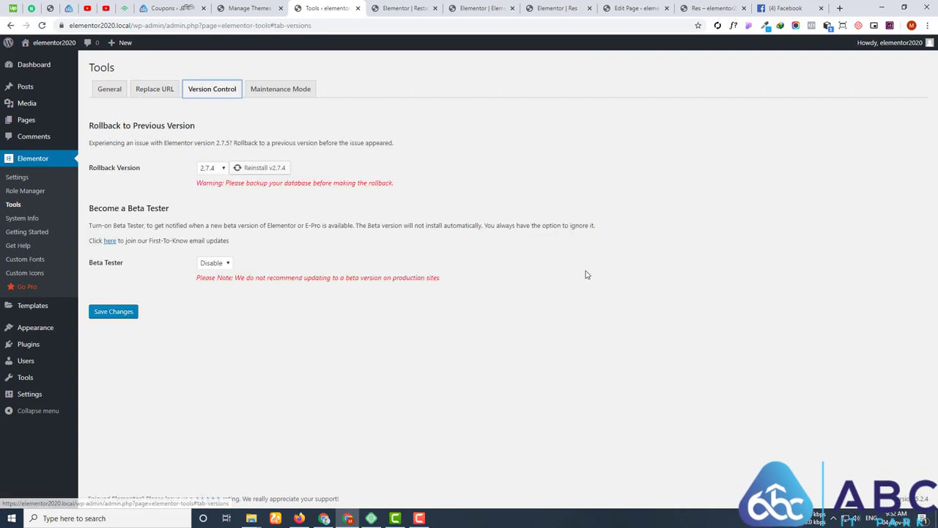
click(224, 168)
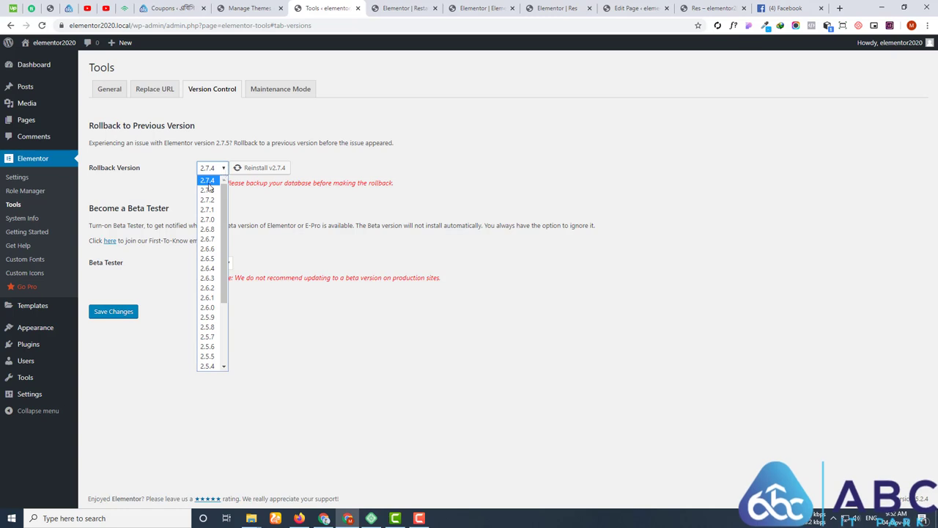
click(545, 185)
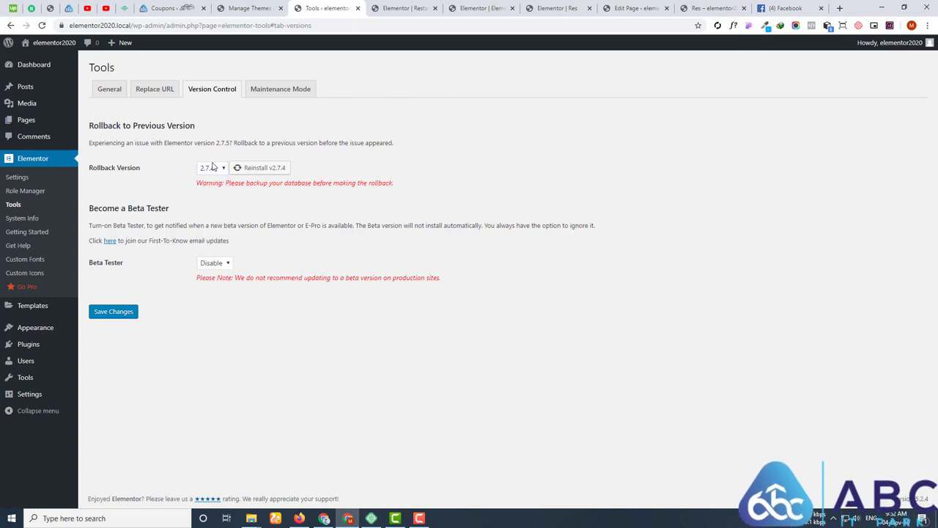
click(210, 168)
click(210, 190)
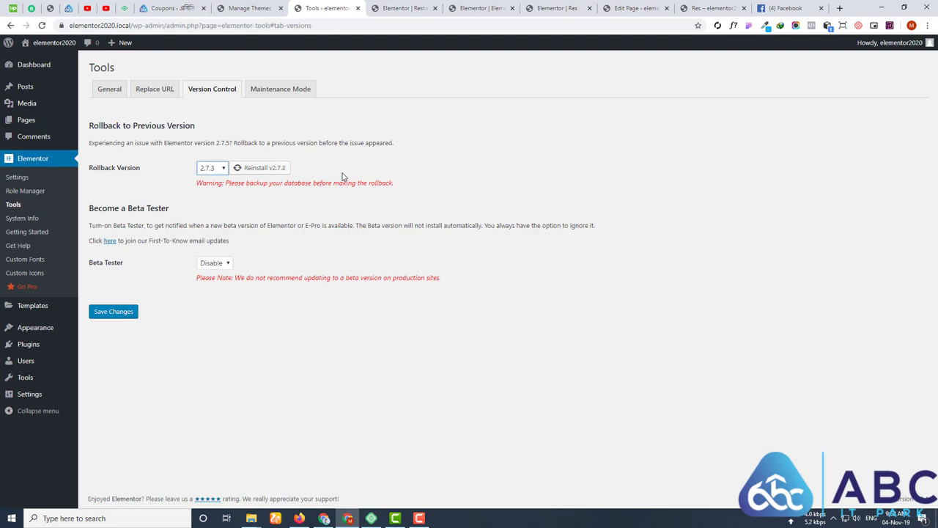
click(218, 169)
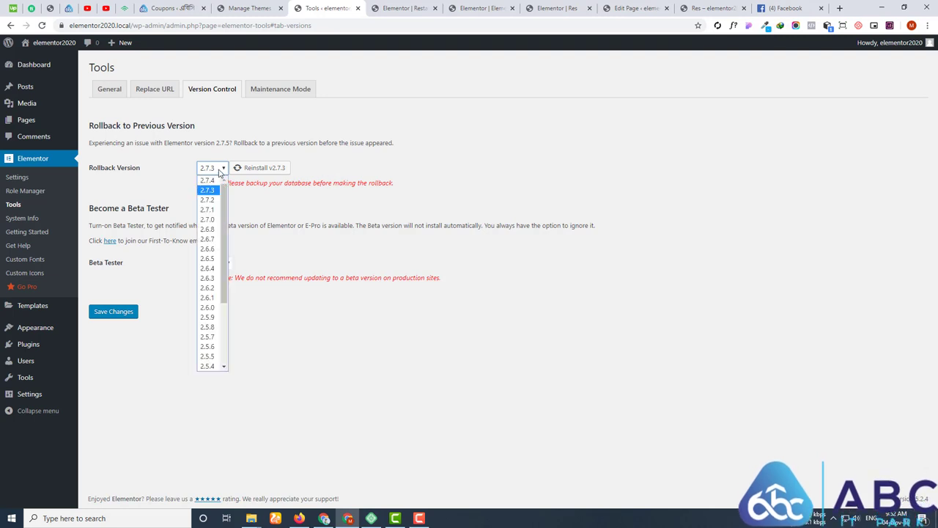
click(208, 179)
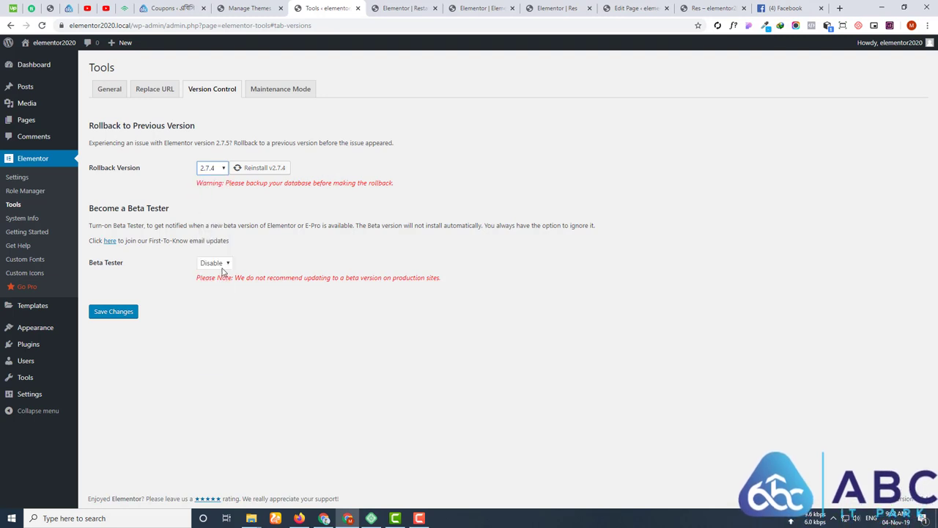
- Try the Beta Tester option as Enable, read its description, and set it back to Disable
click(220, 264)
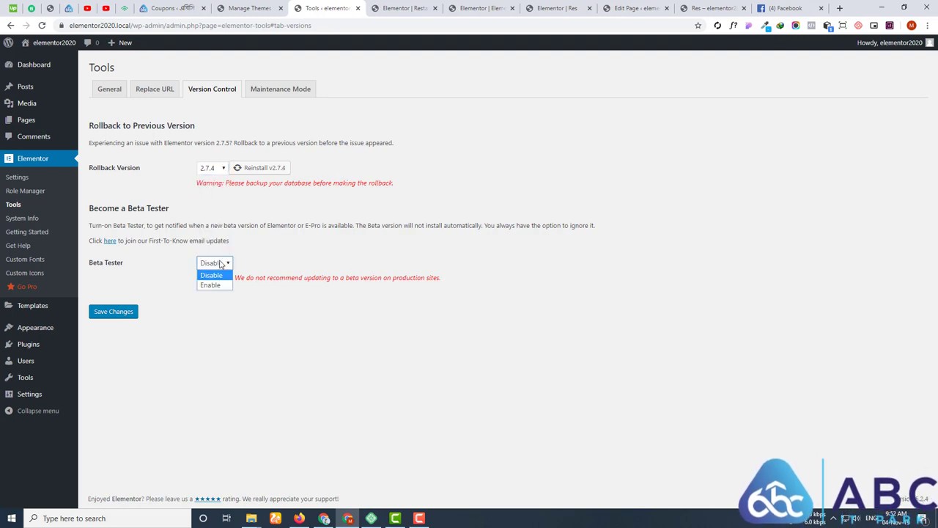
click(211, 285)
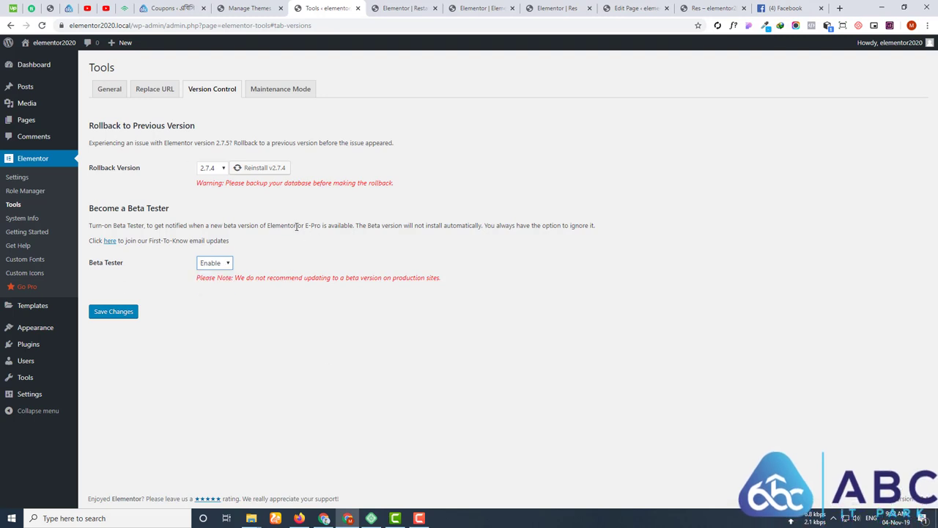
drag(190, 225, 279, 223)
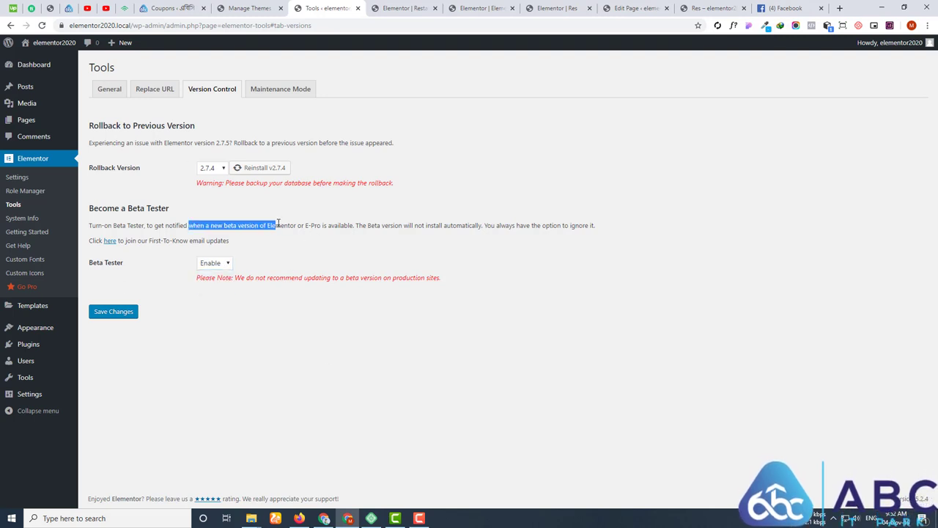
double_click(341, 225)
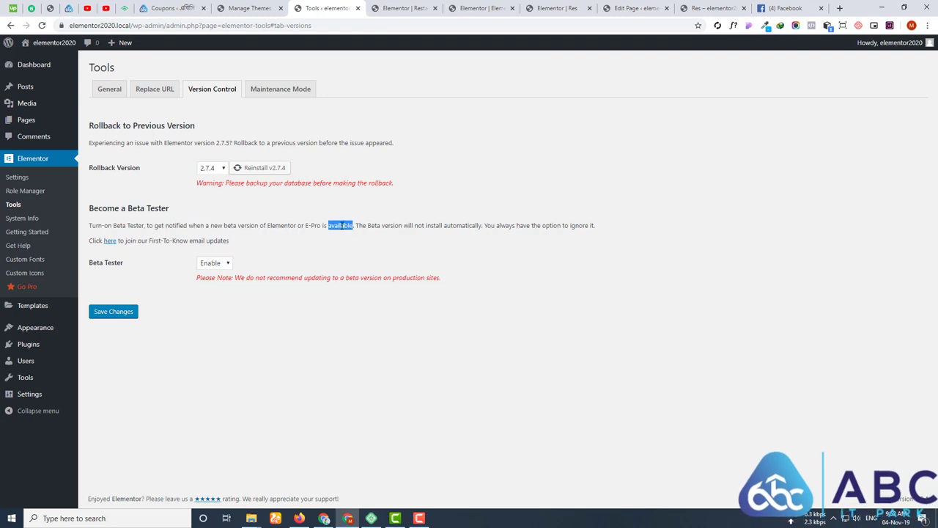
click(227, 316)
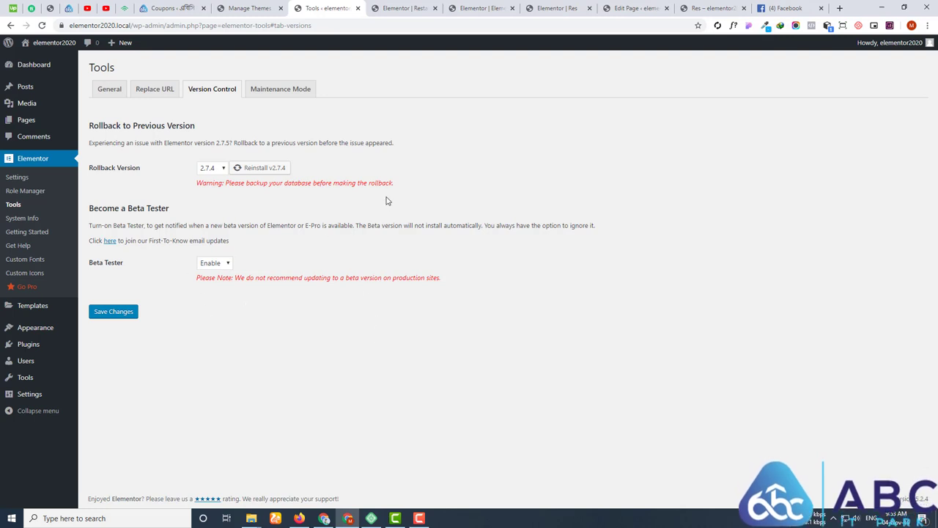
click(214, 264)
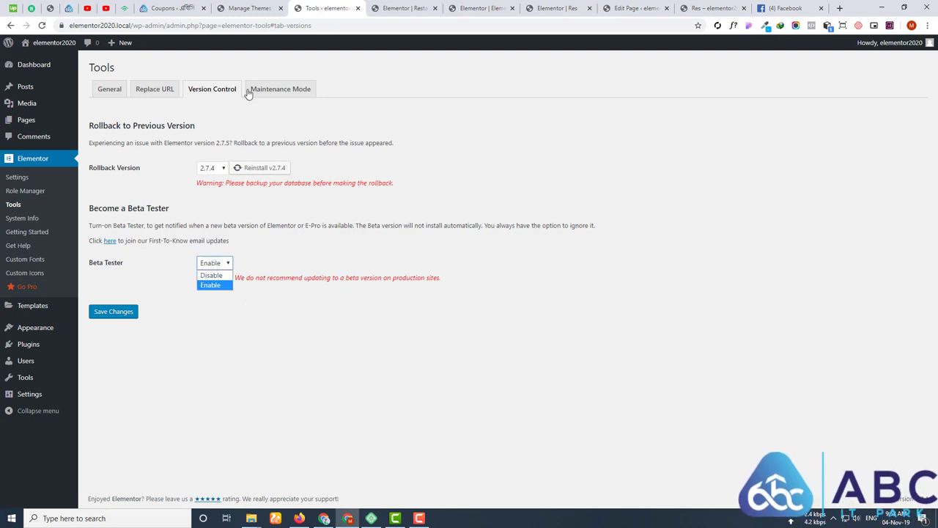
click(449, 117)
click(218, 261)
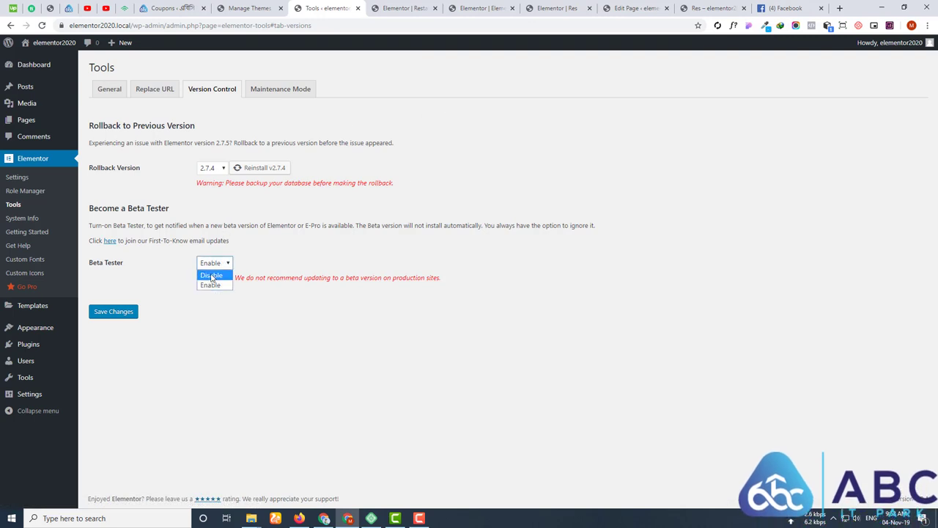
click(212, 273)
- Open Elementor's Maintenance Mode settings, try the Coming Soon and Maintenance modes, and read the Coming Soon description
click(279, 92)
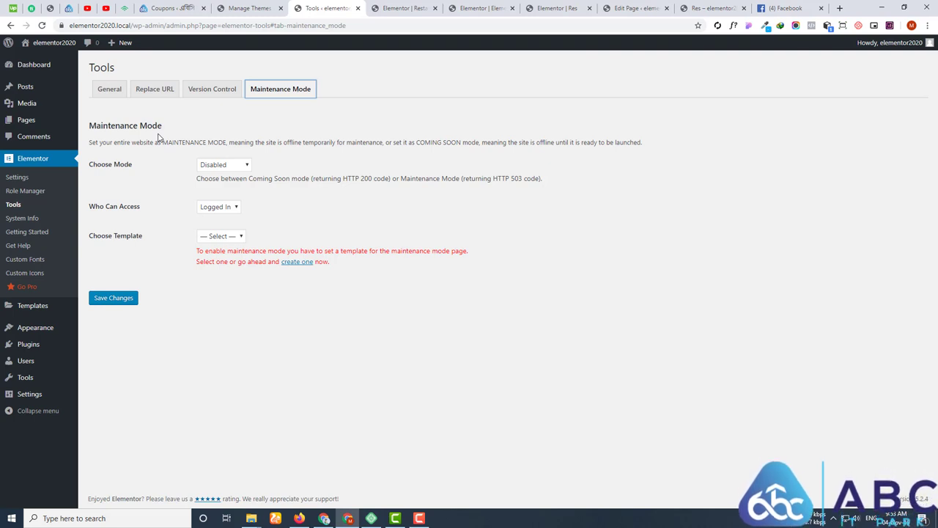
click(225, 170)
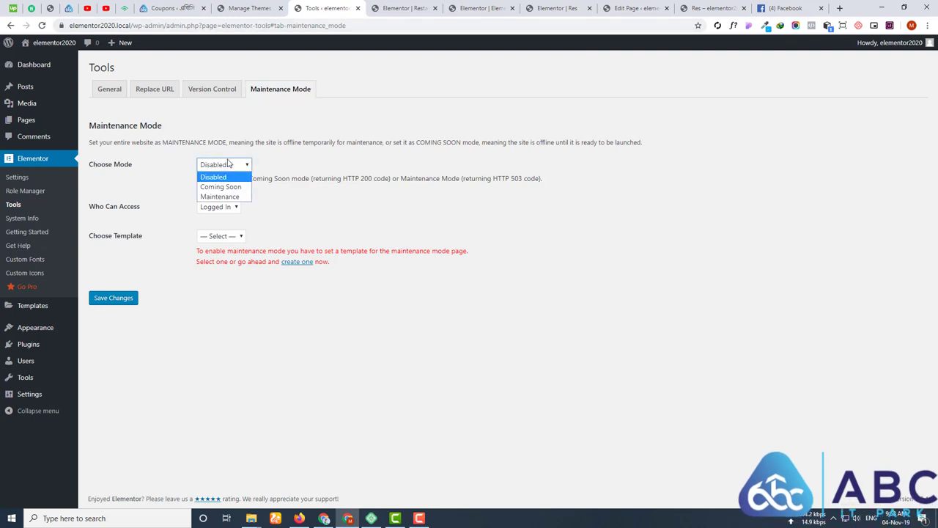
click(226, 188)
click(226, 168)
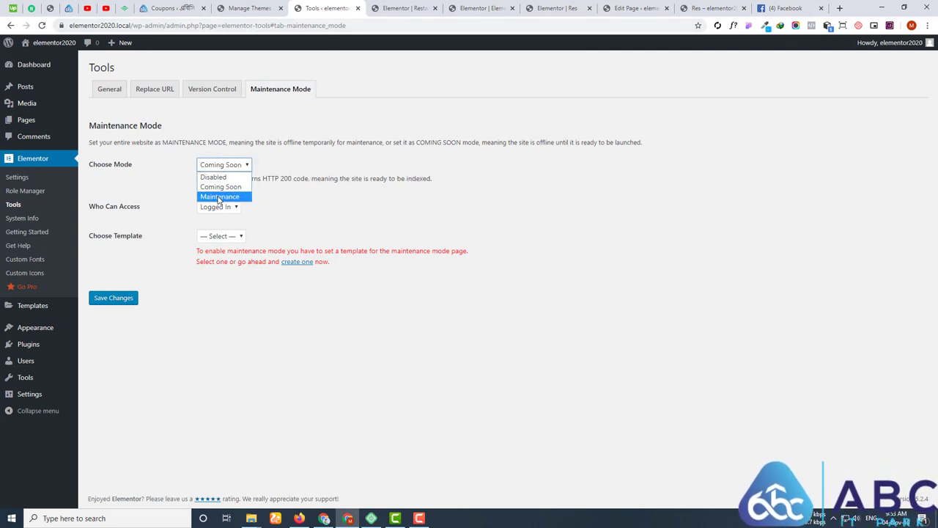
click(218, 196)
click(226, 167)
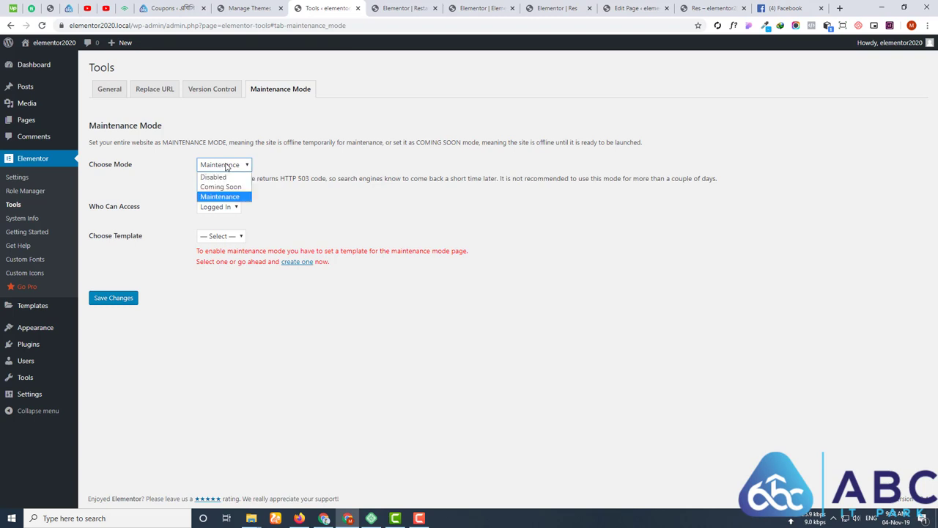
click(215, 188)
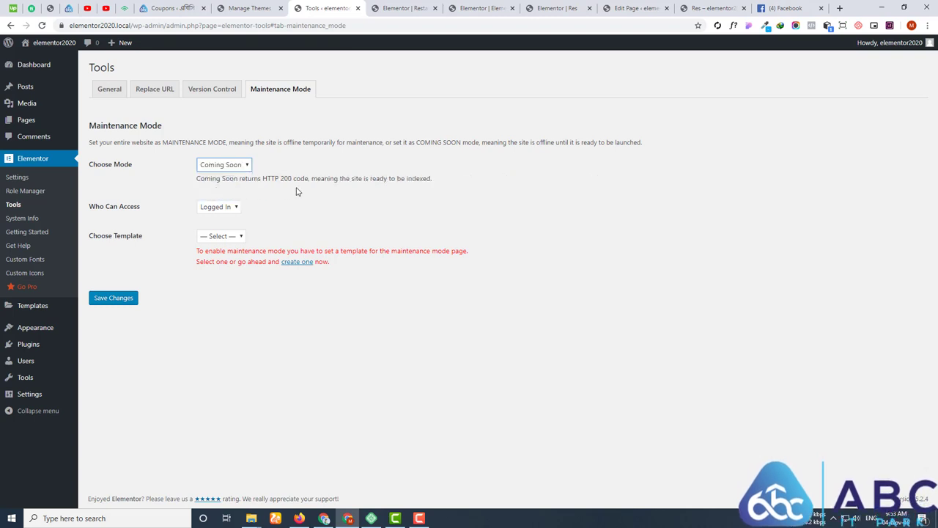
drag(291, 178, 275, 178)
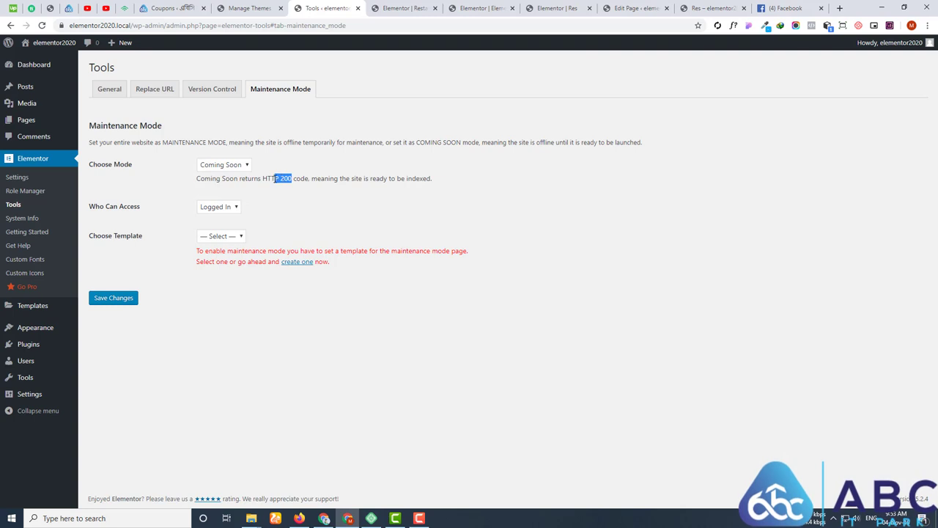
- Set the site's mode to Maintenance, read its description, and compare it once more with Coming Soon
click(236, 169)
click(220, 195)
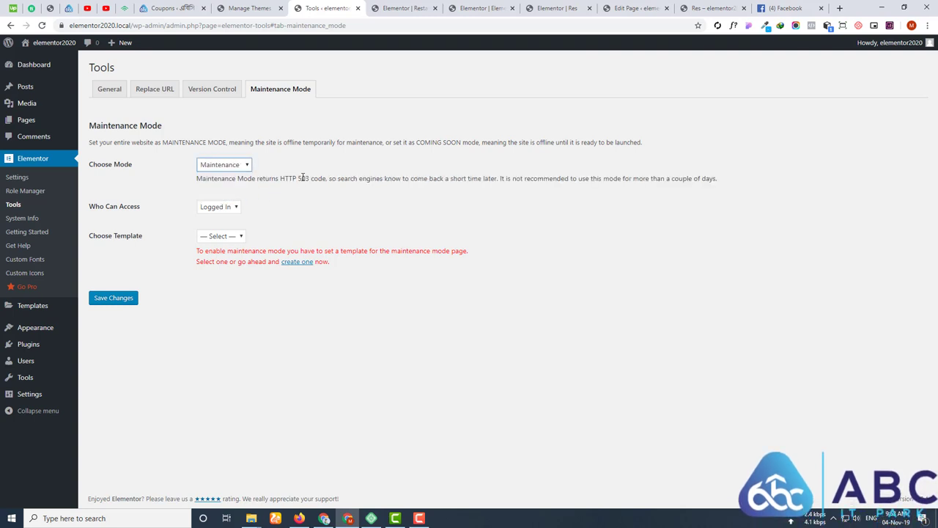
drag(299, 178, 320, 178)
click(309, 210)
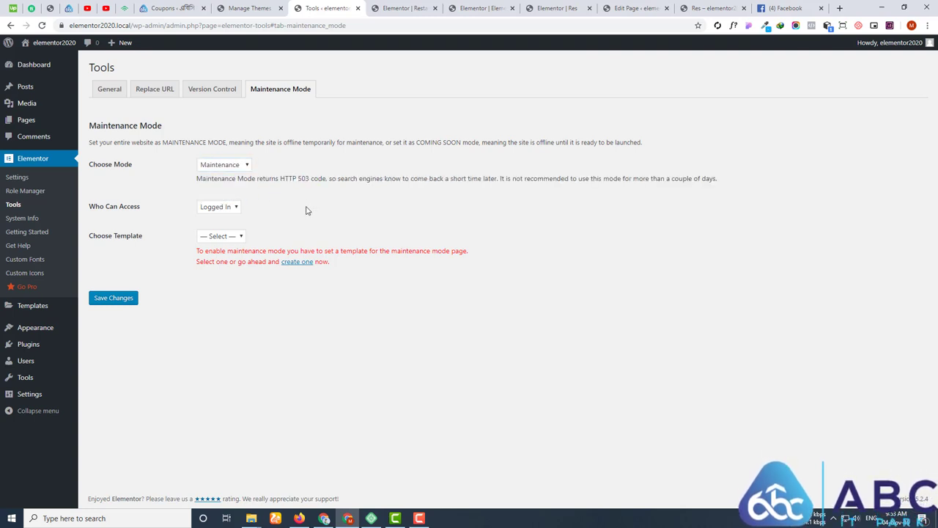
click(236, 164)
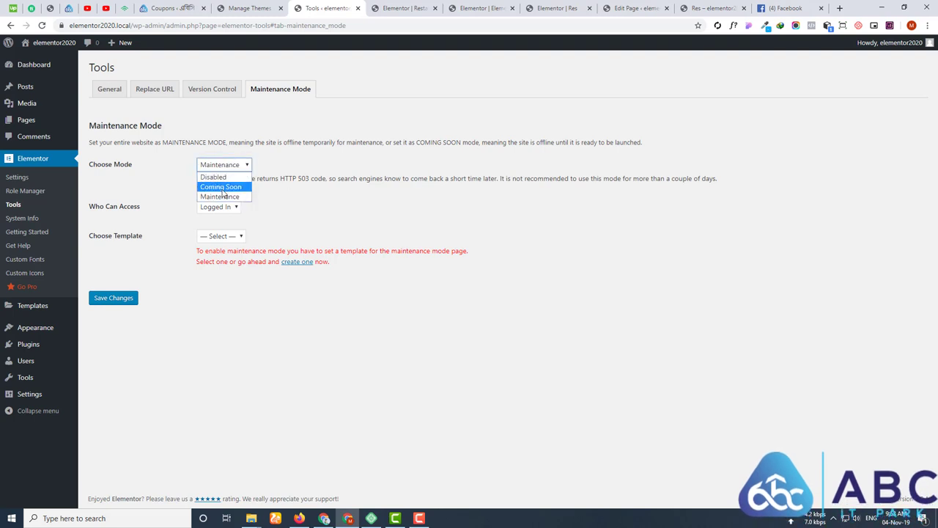
click(222, 187)
click(242, 166)
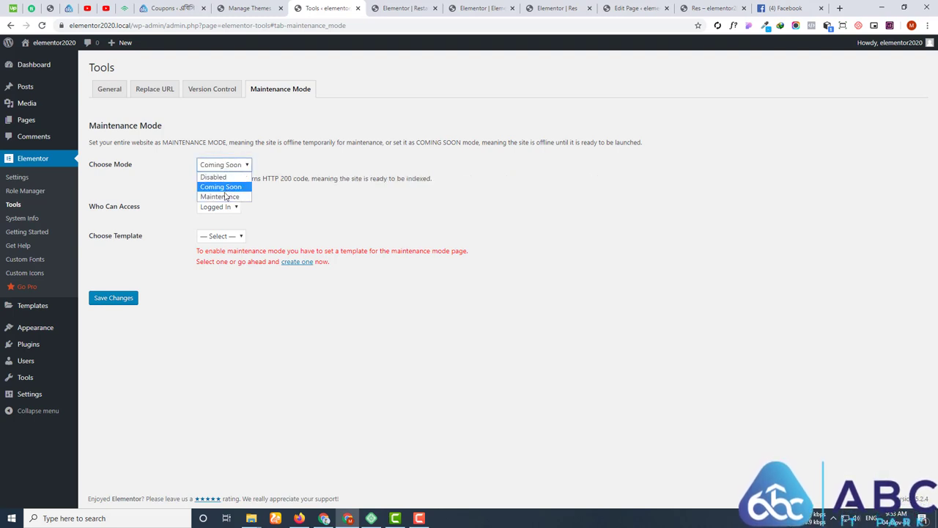
click(225, 197)
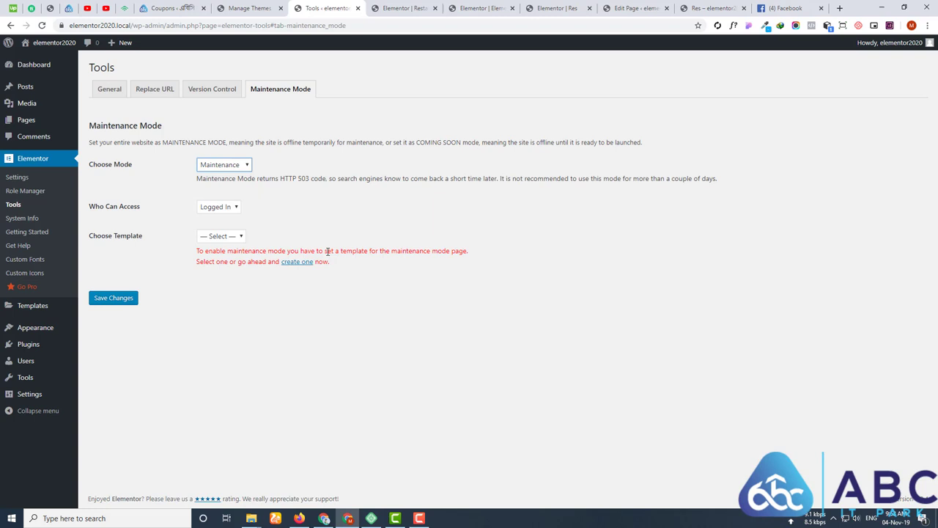
- Check which templates can be chosen for the maintenance page and open the Saved Templates list in a new tab
click(222, 236)
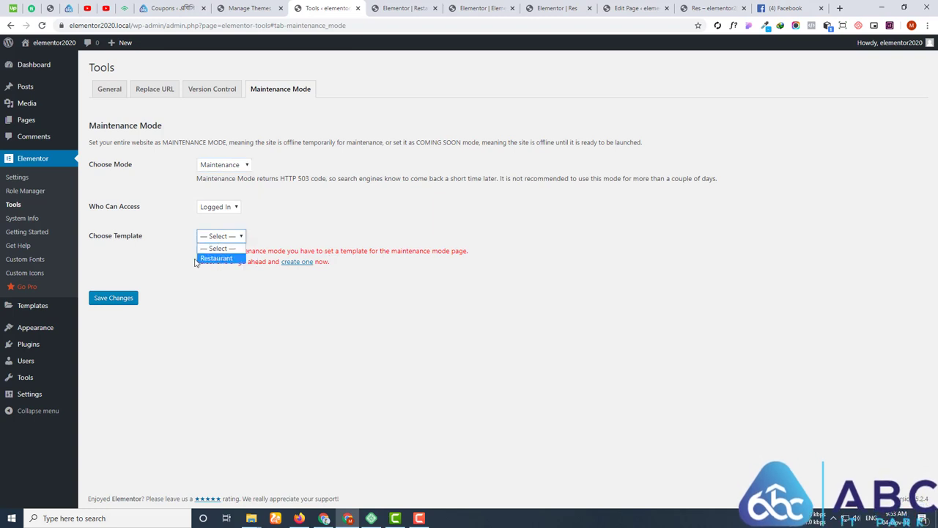
click(254, 325)
mouse_move(44, 121)
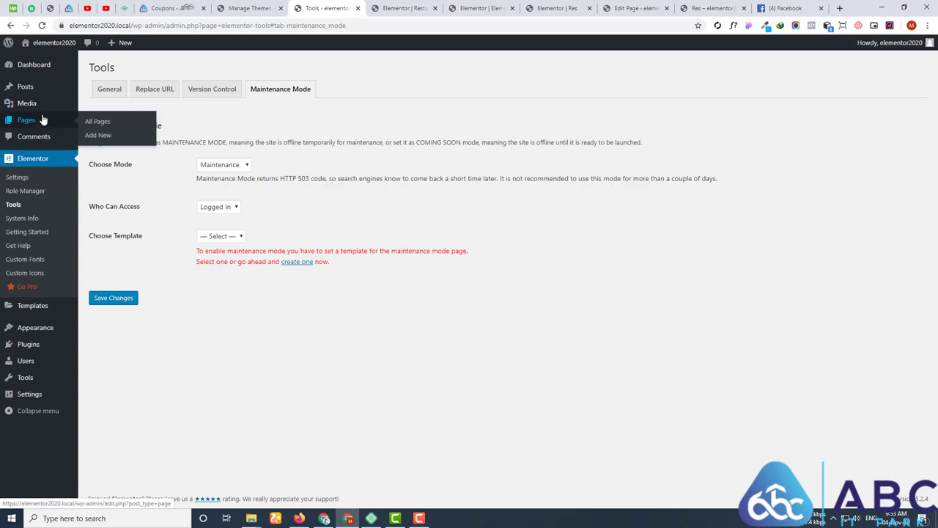
mouse_move(11, 308)
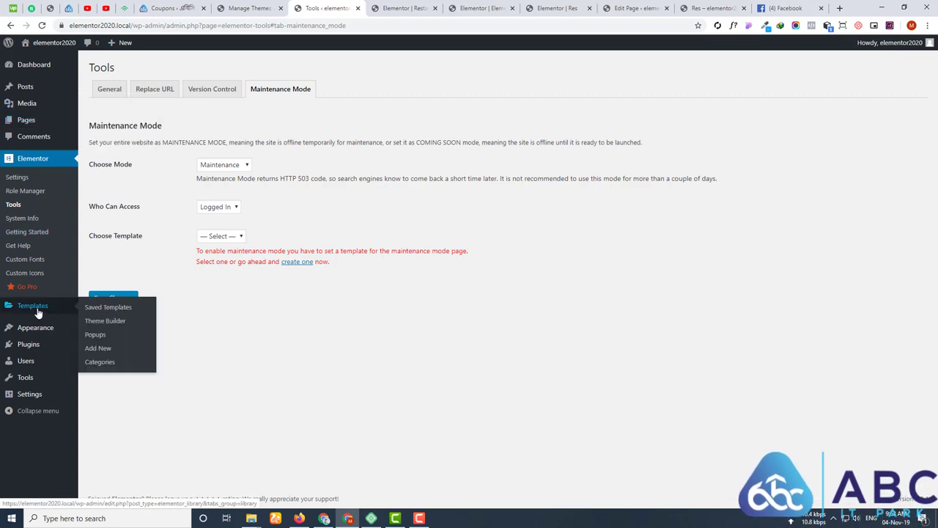
middle_click(109, 307)
key(ctrl+Tab)
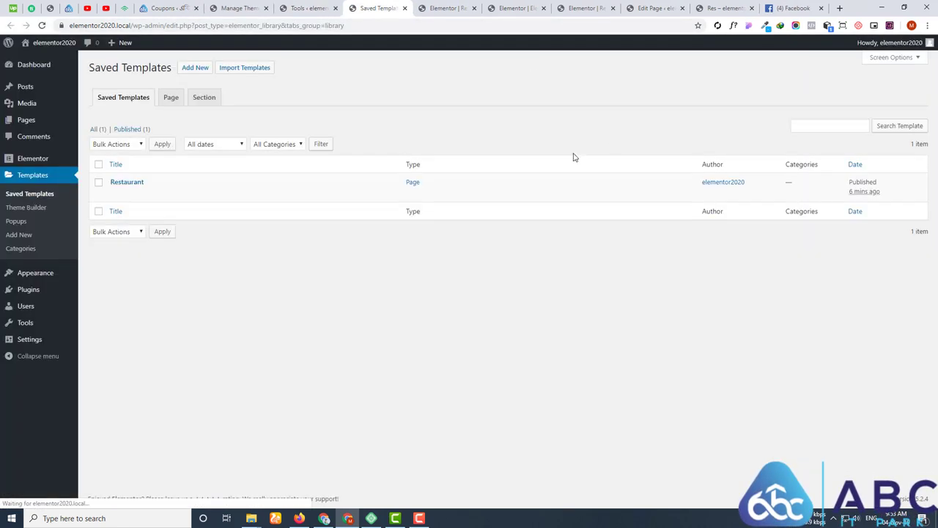
- Create a new saved template of type Page named "Coming Soon"
click(192, 71)
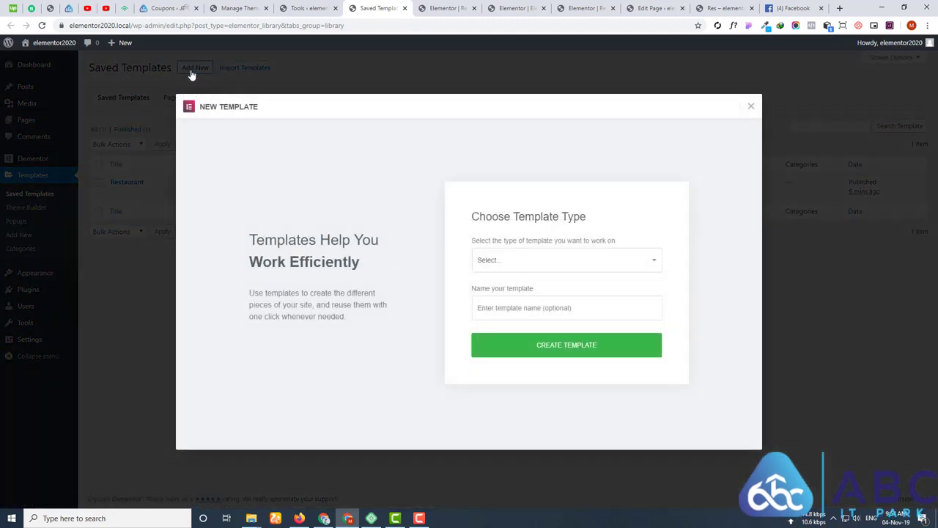
click(513, 267)
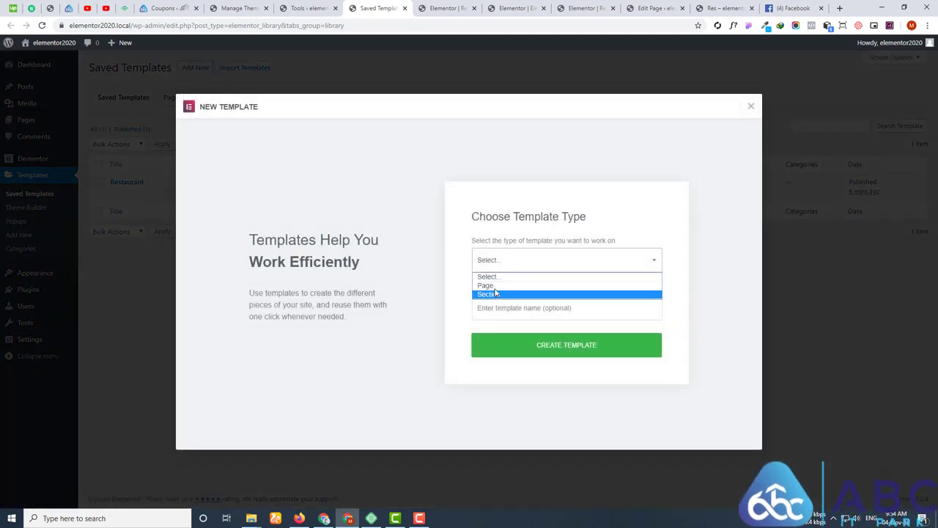
click(497, 285)
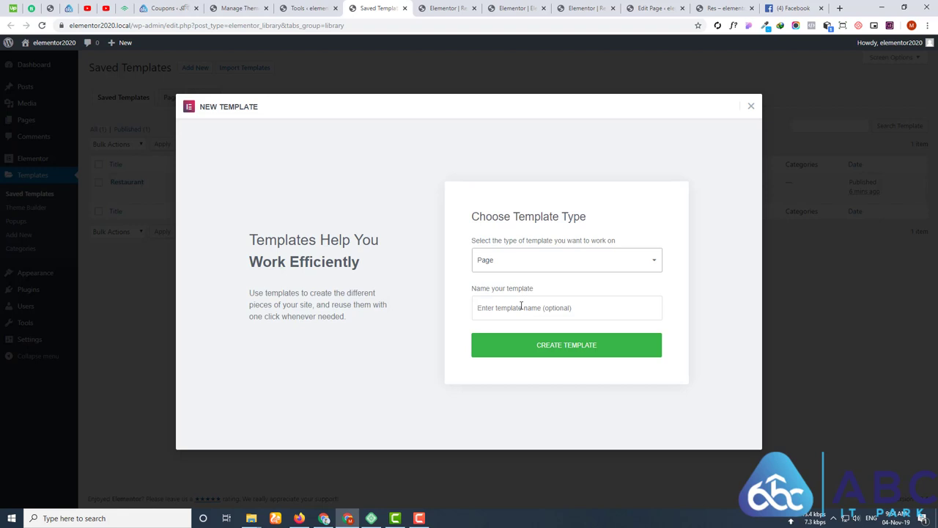
click(521, 307)
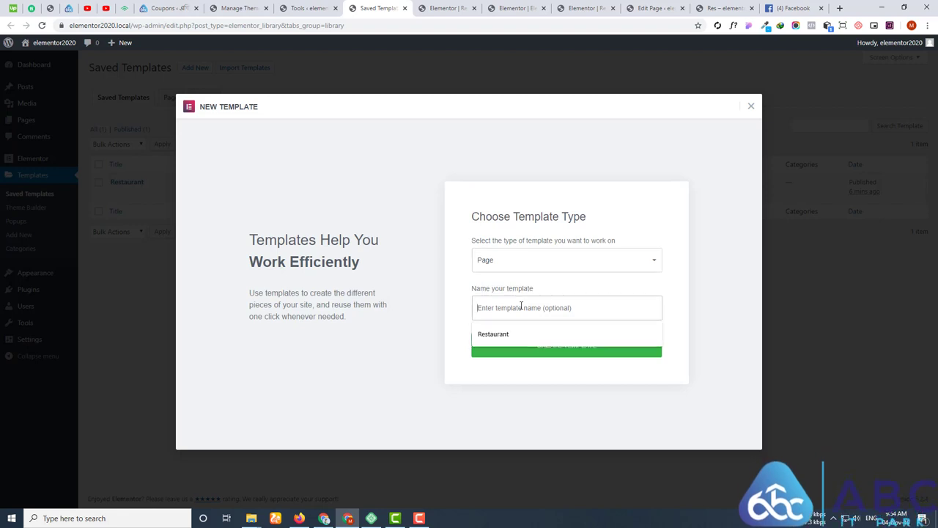
text(Coming Soon)
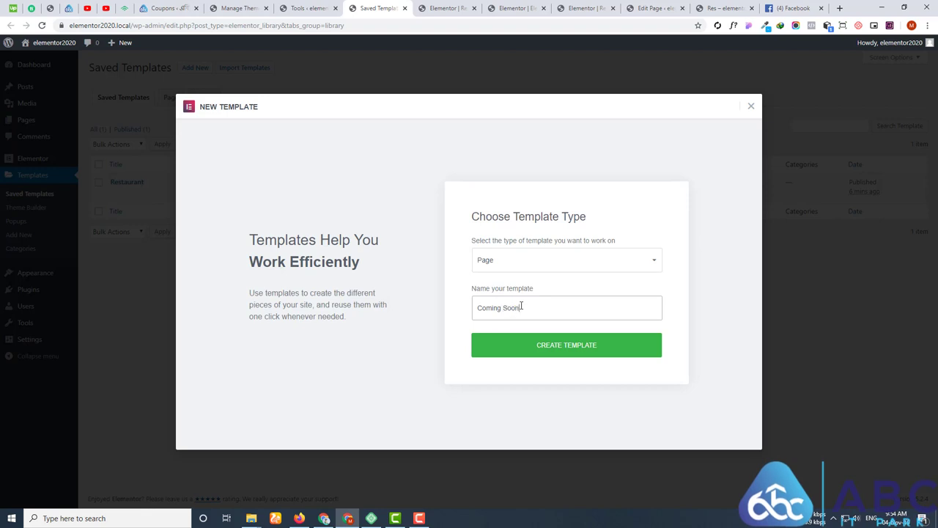
click(546, 357)
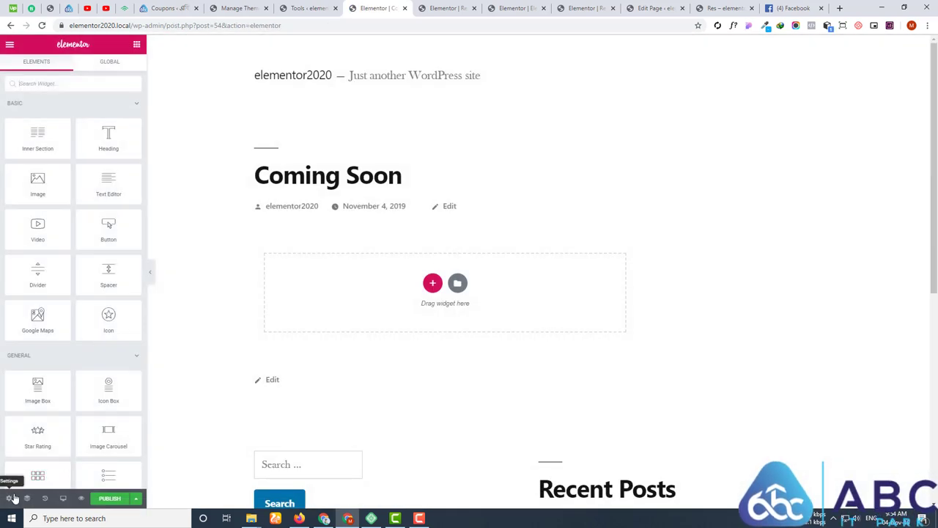
- Set the Coming Soon template's page layout to Elementor Canvas and publish it
click(10, 498)
click(101, 209)
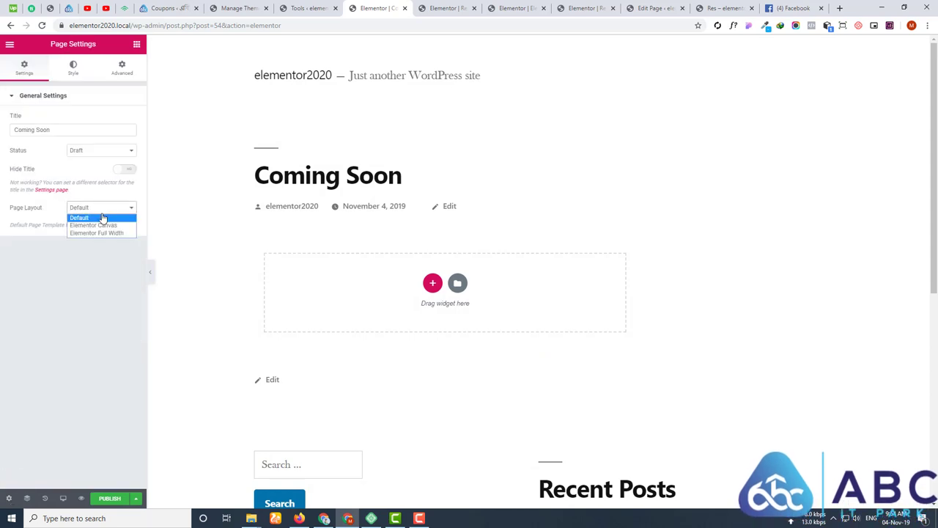
click(103, 226)
click(110, 499)
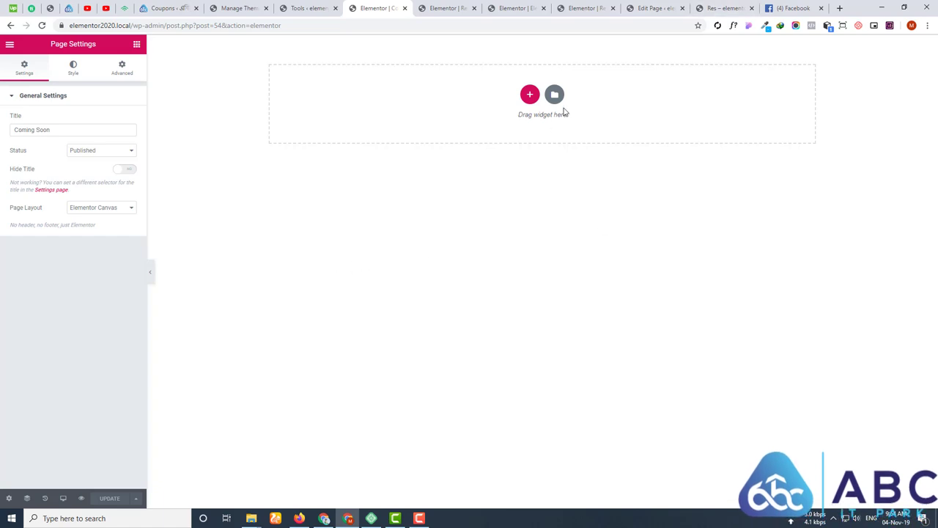
- Insert the free "Coming Soon 5" page design from the library into the template and update it
click(555, 95)
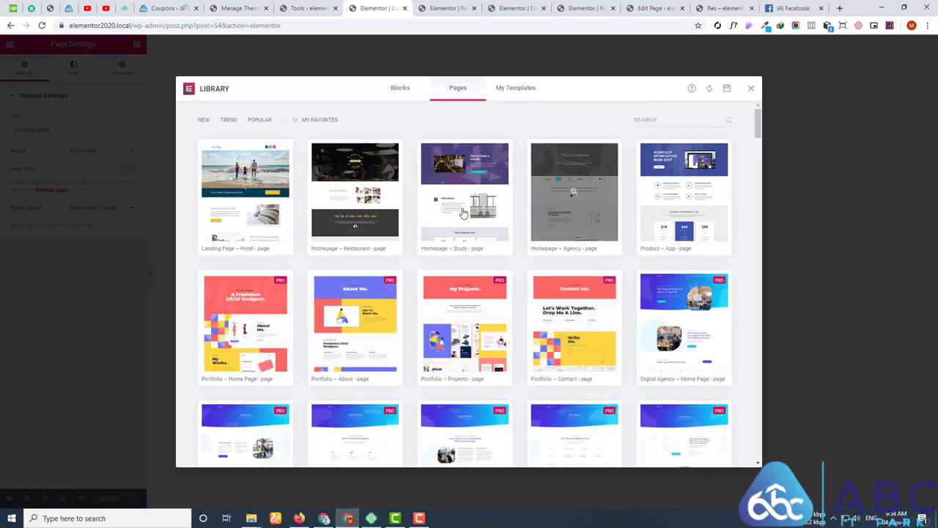
scroll(463, 212, down, 20)
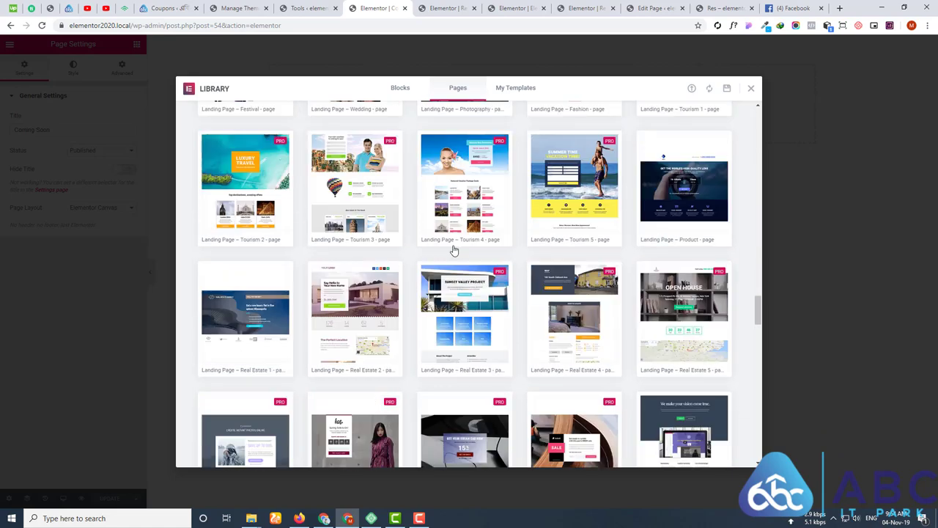
scroll(453, 250, down, 20)
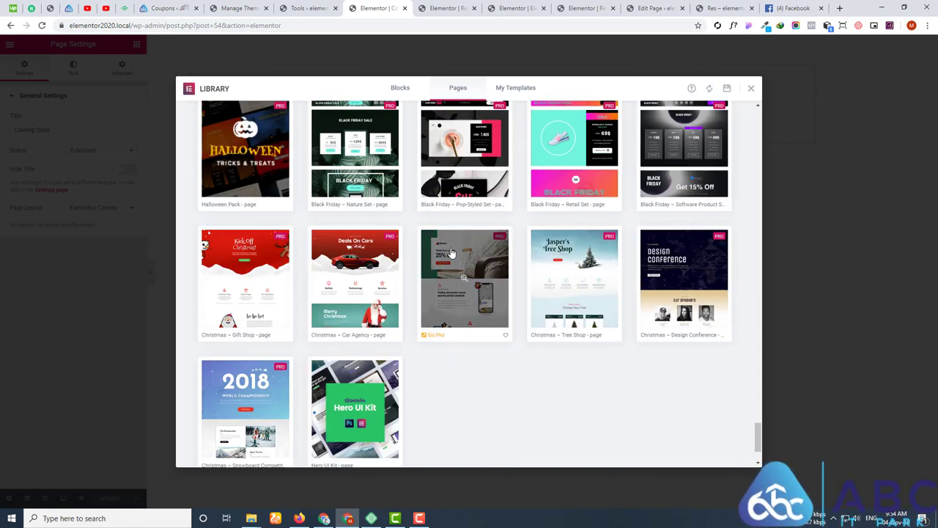
scroll(451, 252, up, 4)
scroll(451, 253, down, 1)
scroll(451, 253, up, 2)
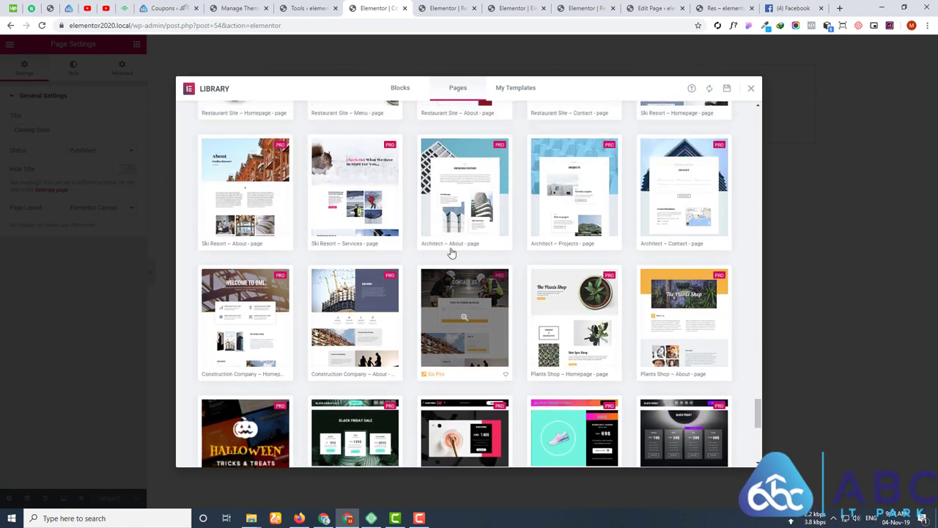
scroll(451, 253, up, 5)
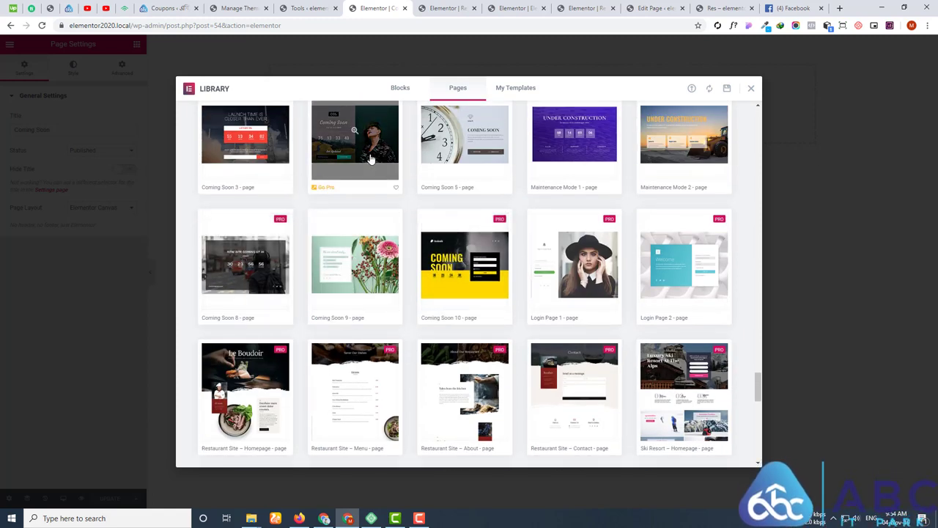
scroll(469, 202, up, 1)
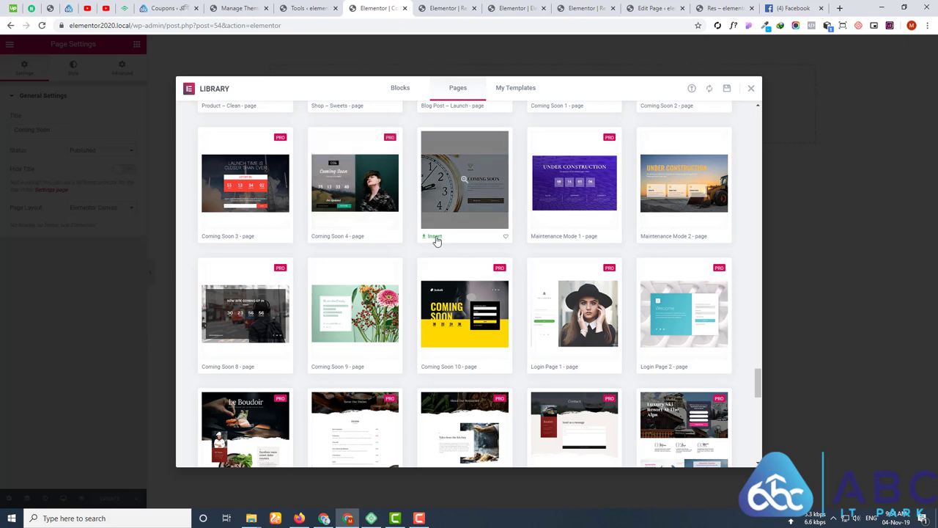
click(436, 239)
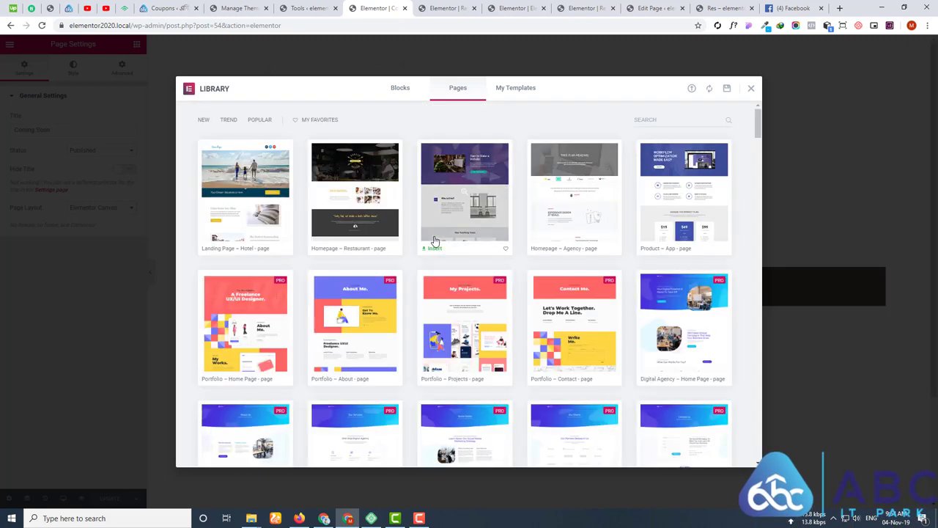
scroll(363, 236, down, 2)
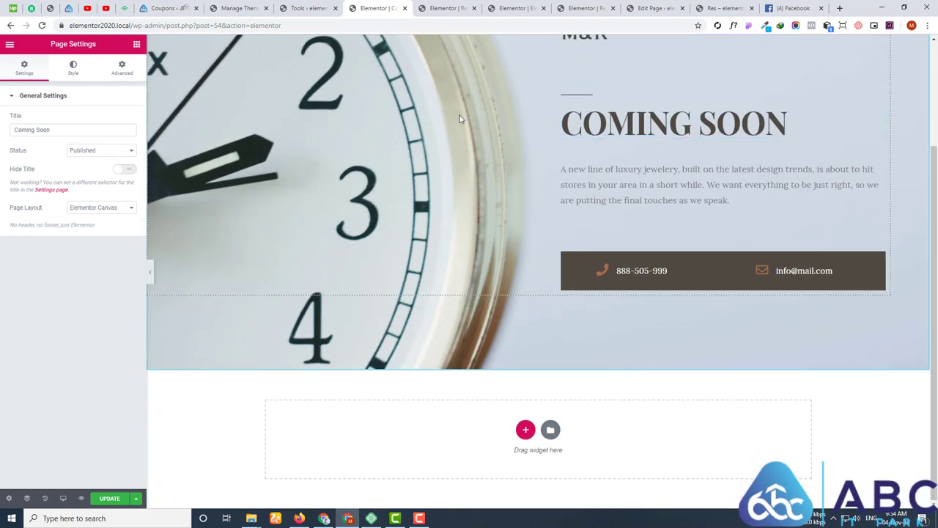
click(108, 499)
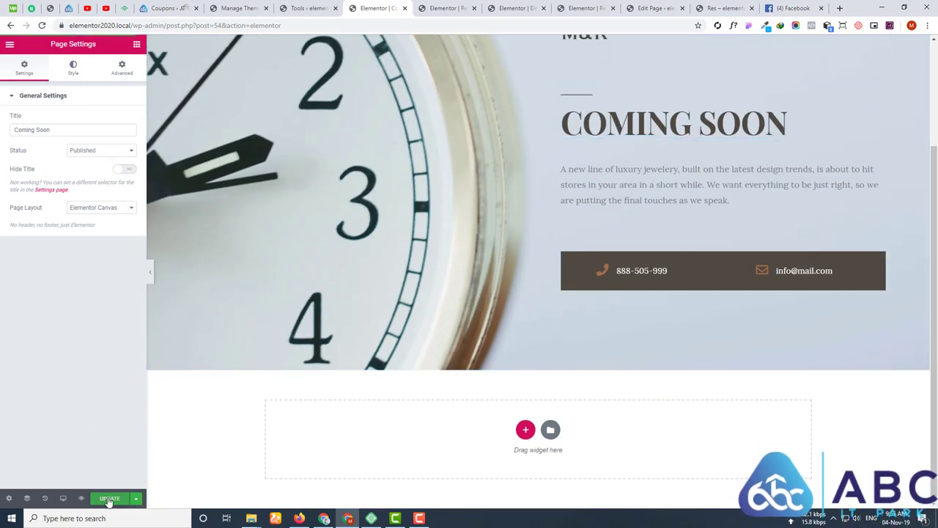
- Reload the Maintenance Mode settings, choose Coming Soon as both the mode and the template, and save the changes
click(325, 6)
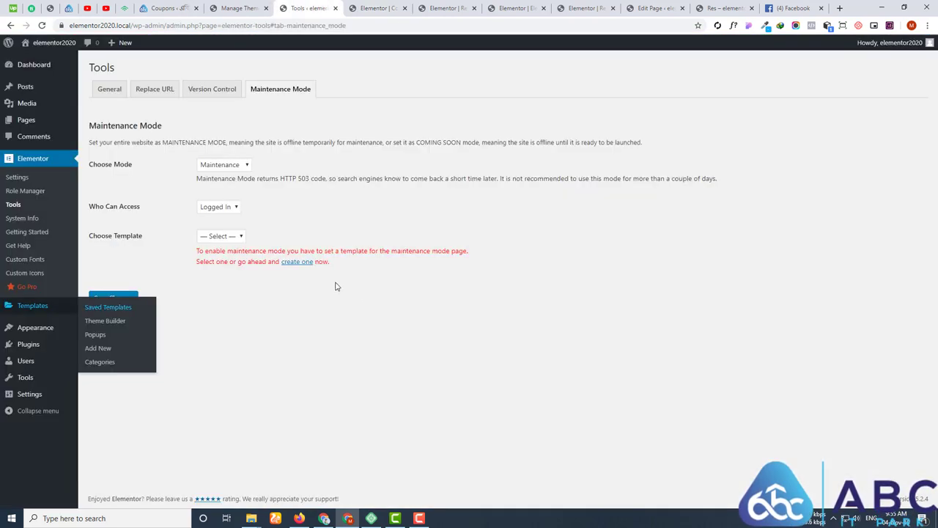
click(42, 25)
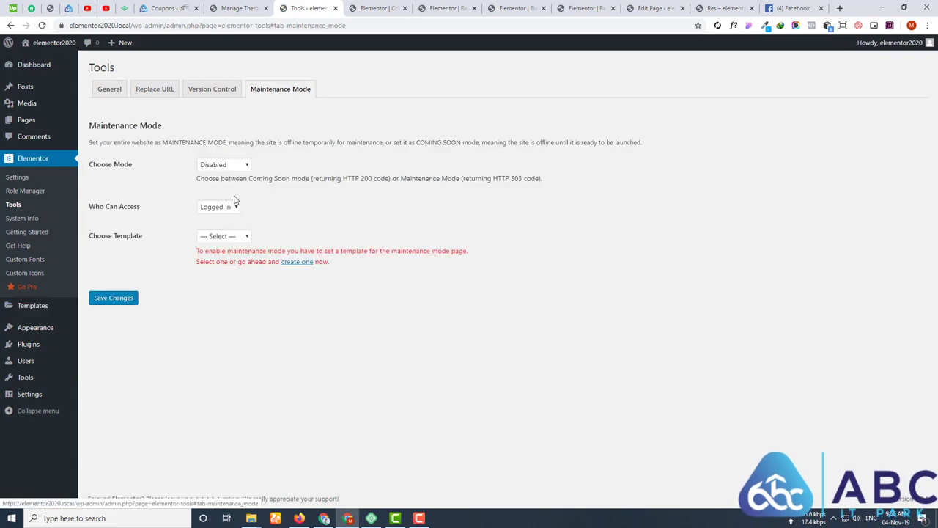
click(224, 164)
click(220, 188)
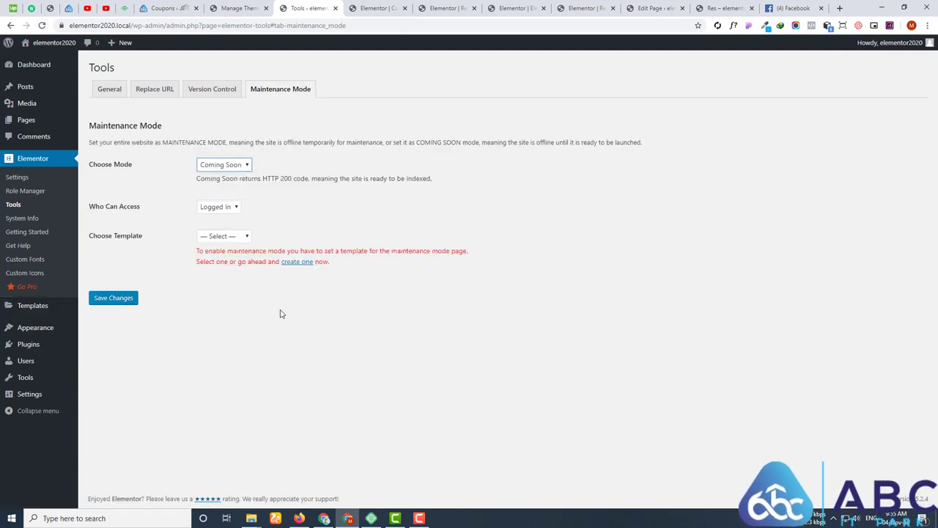
click(236, 237)
click(224, 256)
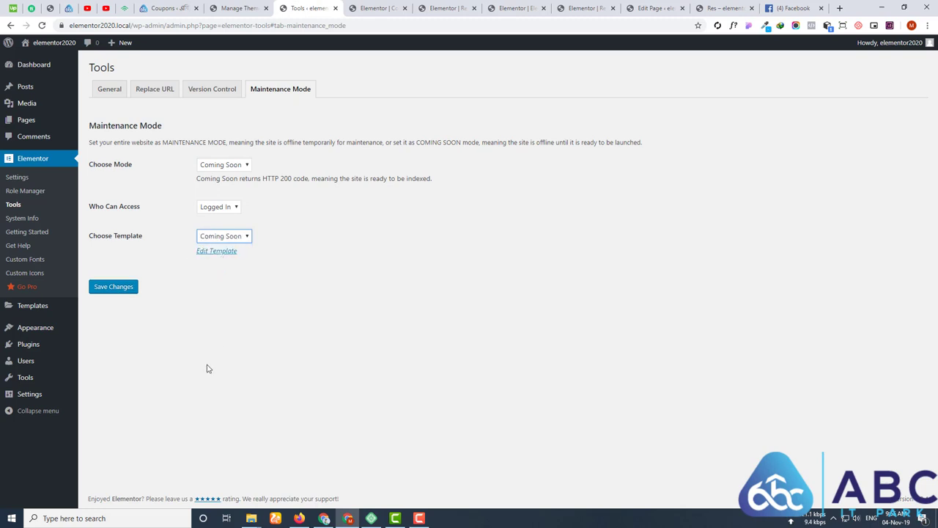
click(116, 287)
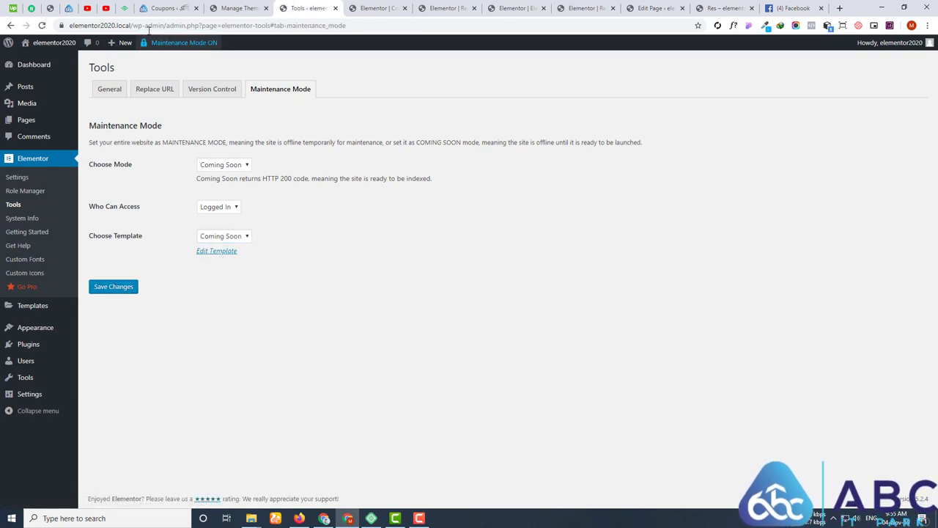
drag(130, 25, 71, 25)
key(ctrl+c)
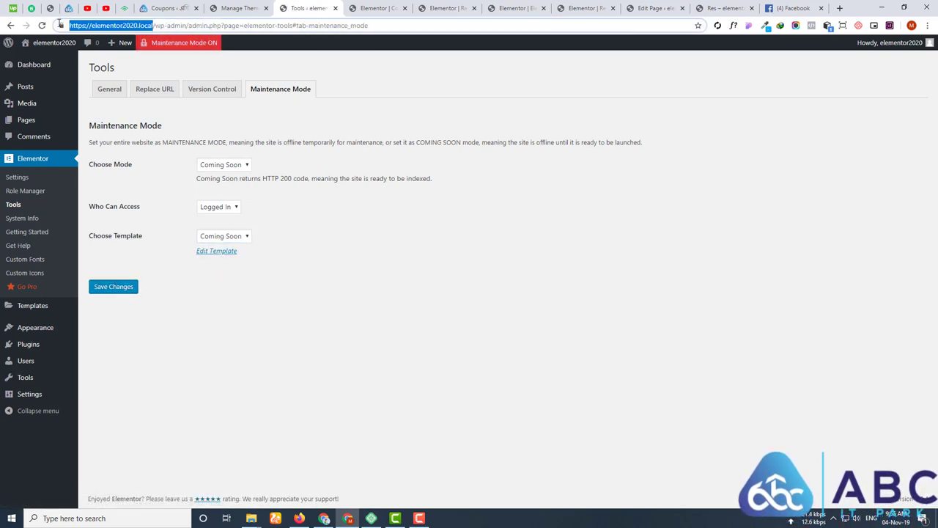
click(927, 25)
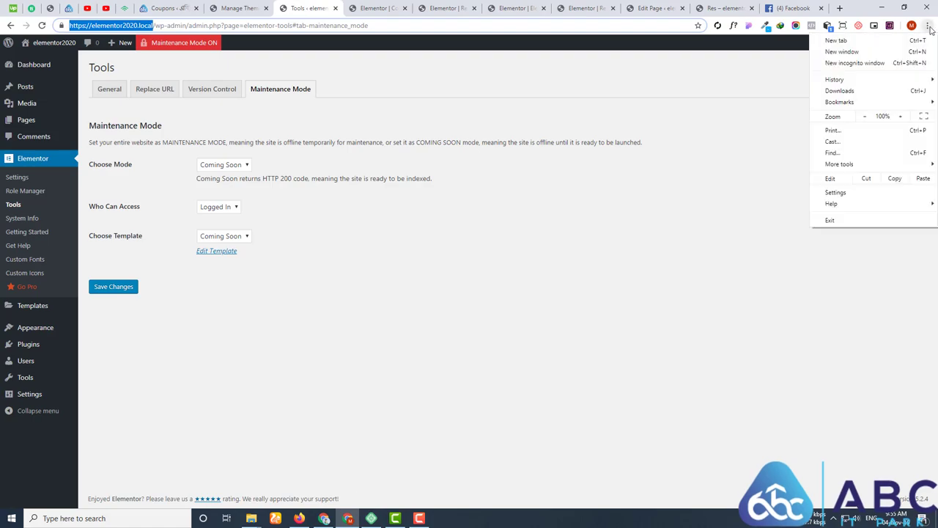
click(843, 64)
key(ctrl+v)
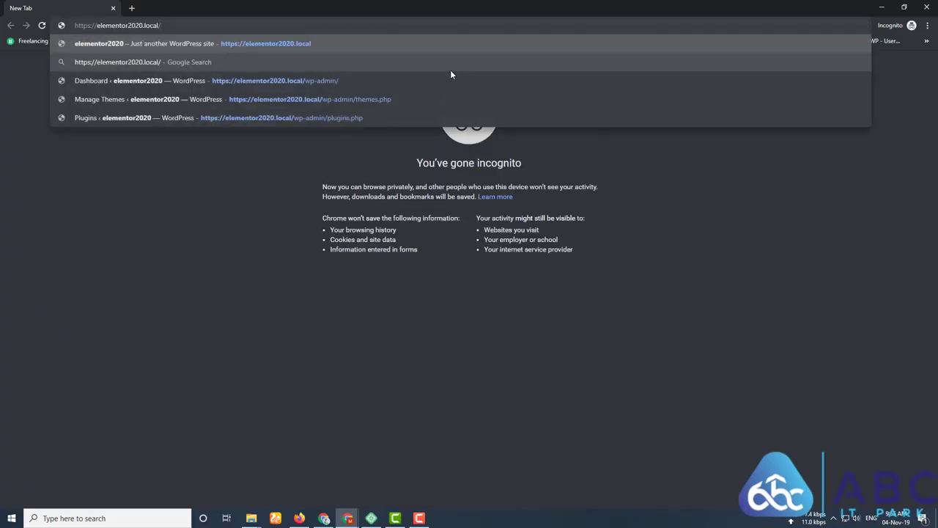
key(Return)
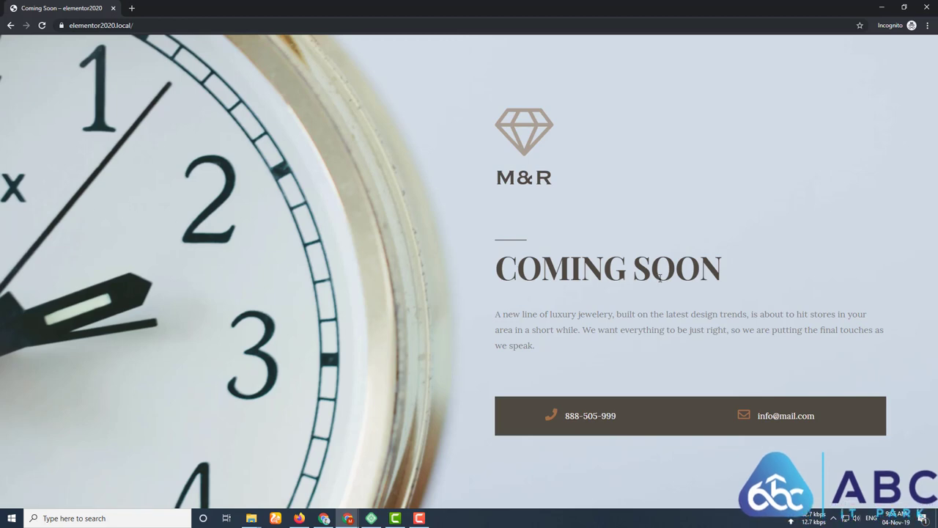
click(882, 7)
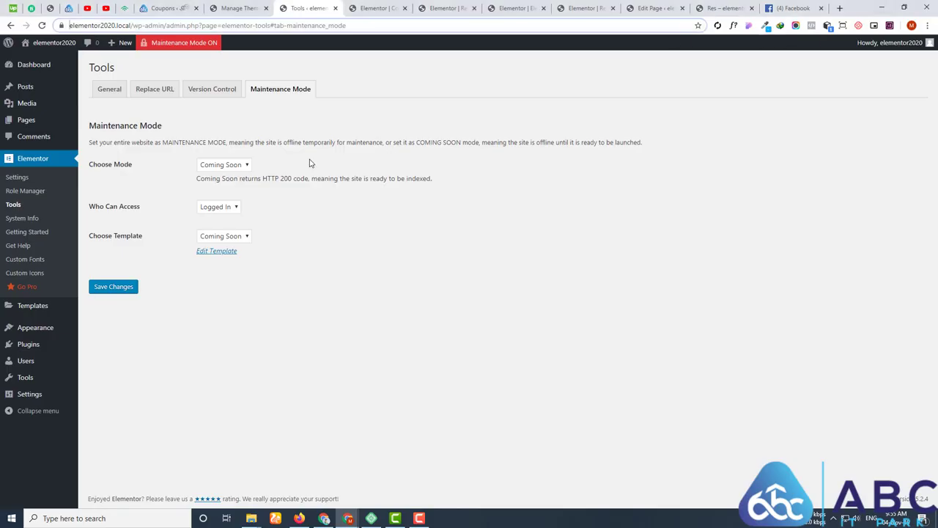
- Try Custom under Who Can Access, allowing the Administrator, Editor and Author roles
drag(101, 206, 136, 208)
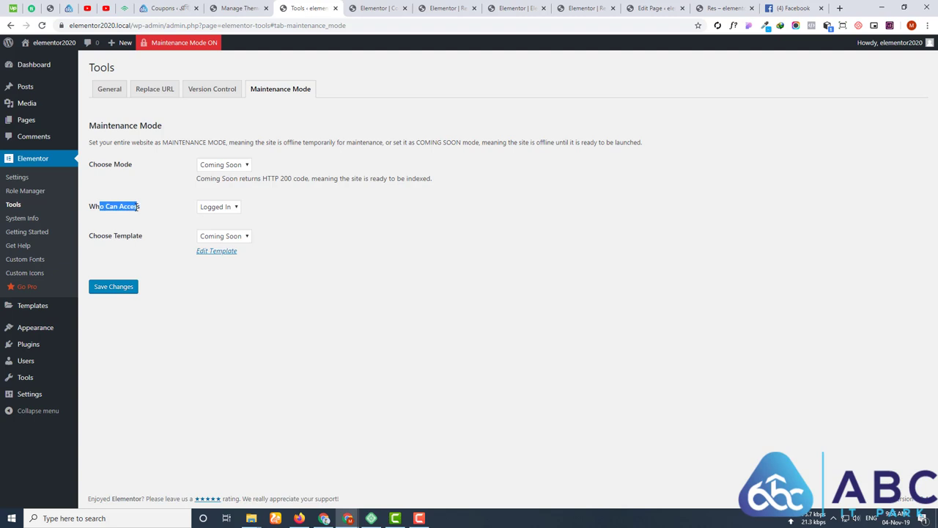
click(223, 210)
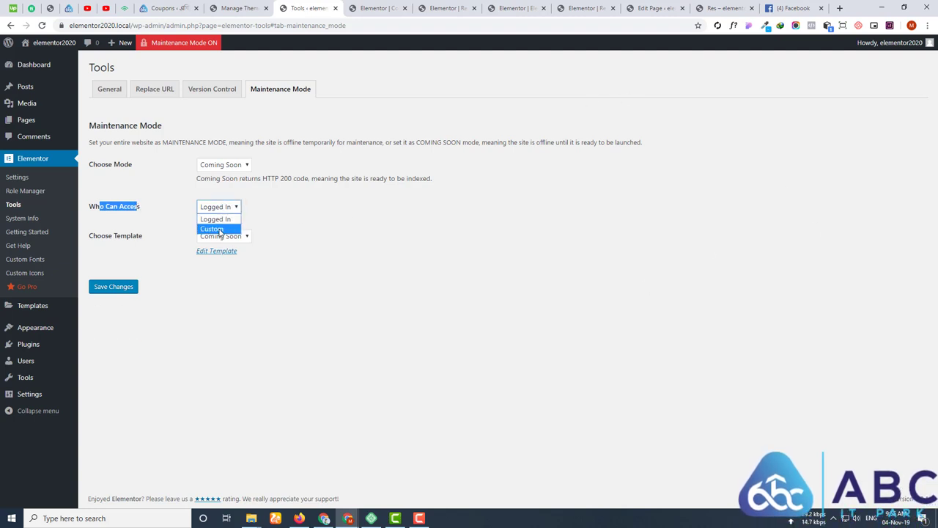
click(220, 230)
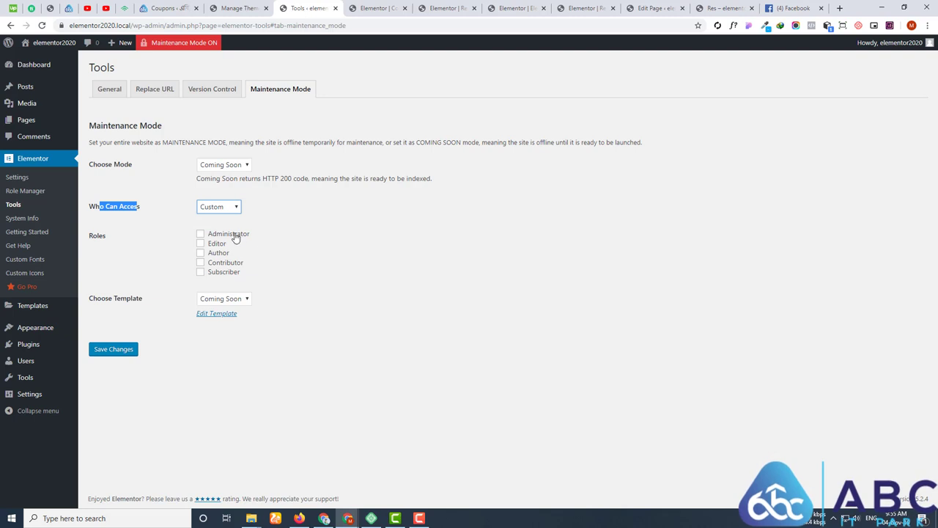
click(235, 237)
click(200, 243)
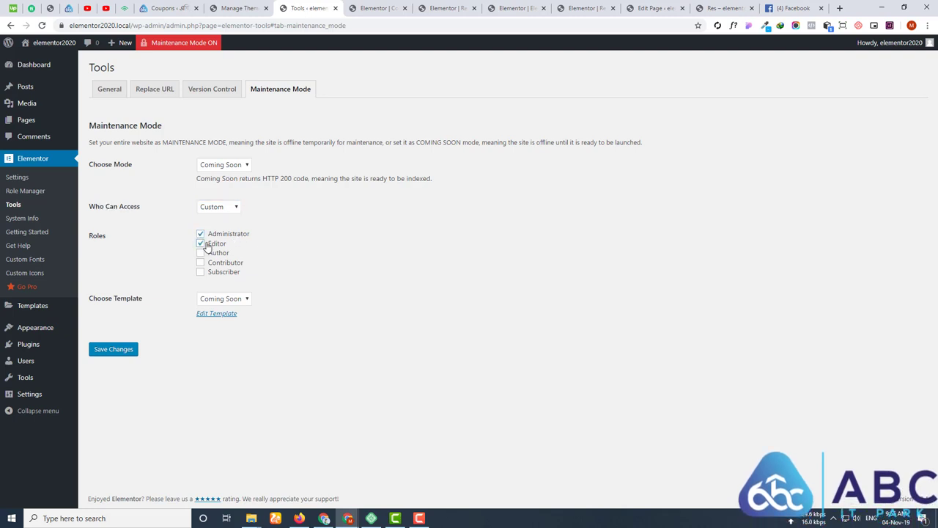
click(201, 253)
- Clear the Administrator, Editor and Author roles and set Who Can Access back to Logged In
click(200, 234)
click(200, 242)
click(200, 253)
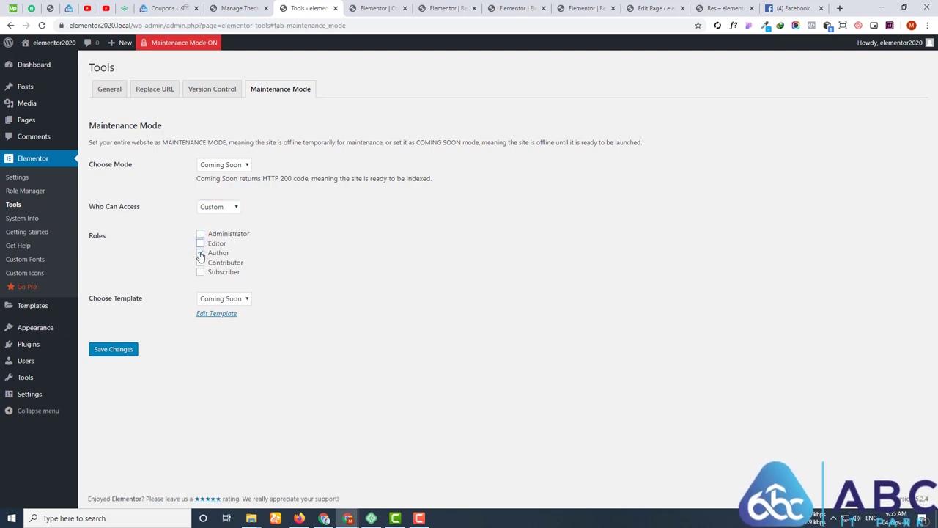
click(228, 207)
click(220, 219)
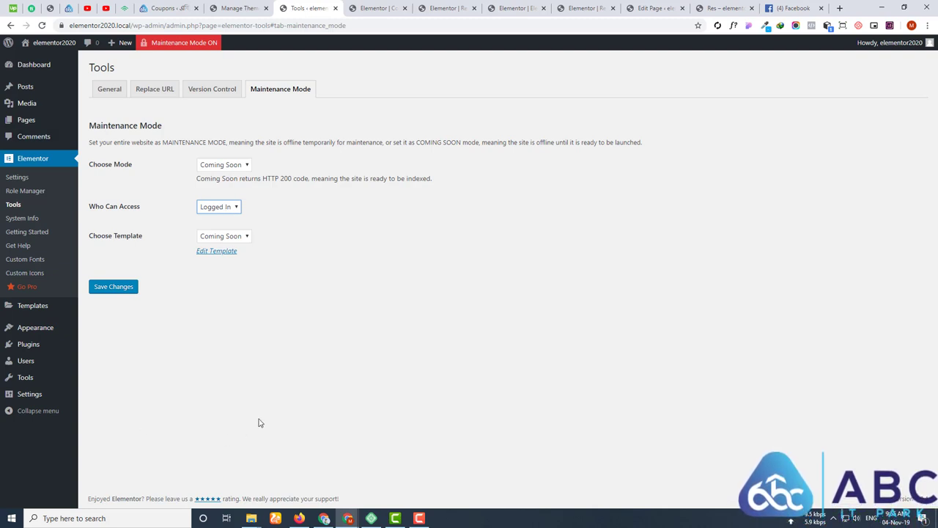
click(215, 208)
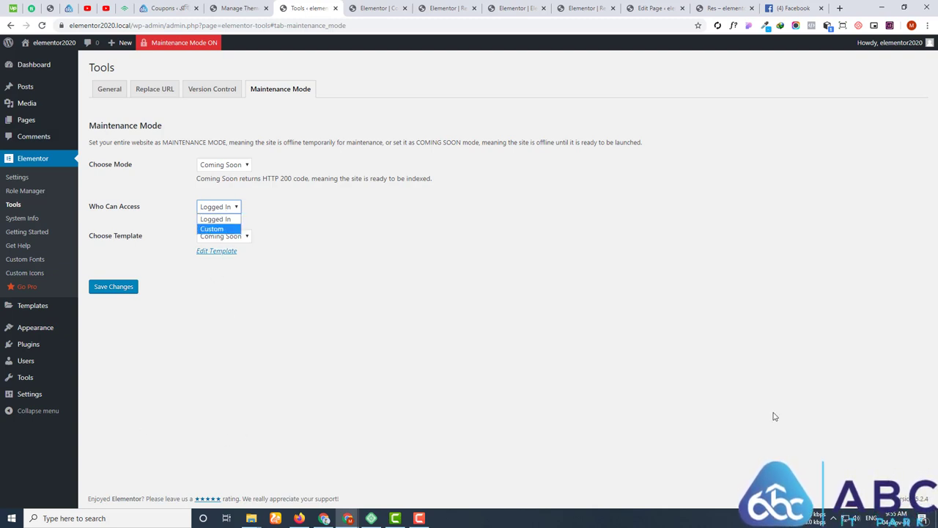
click(515, 397)
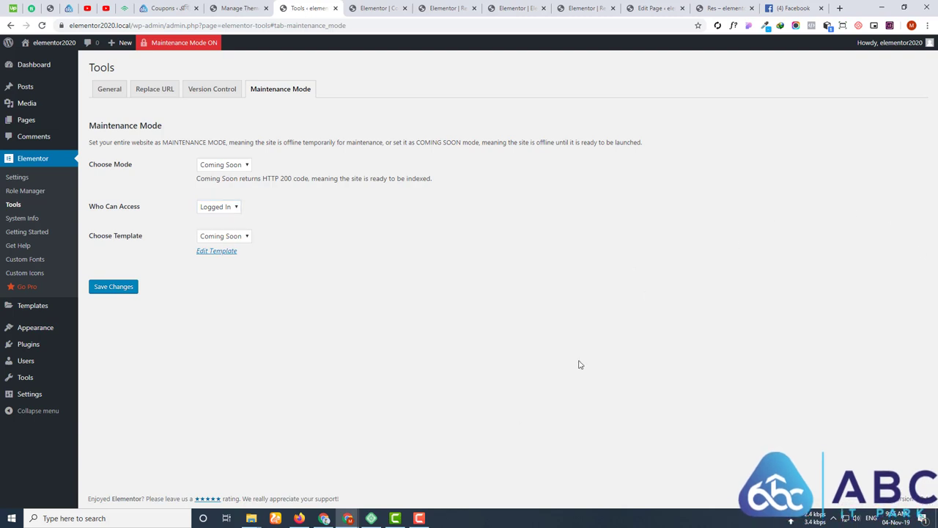
- Try Custom under Who Can Access with the Administrator role, clear the role and return the access setting to Logged In
click(214, 206)
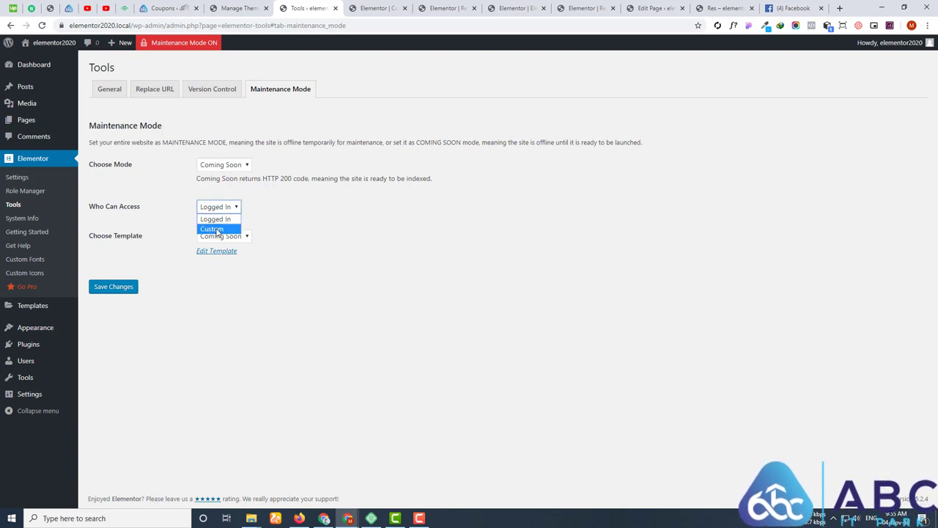
click(211, 226)
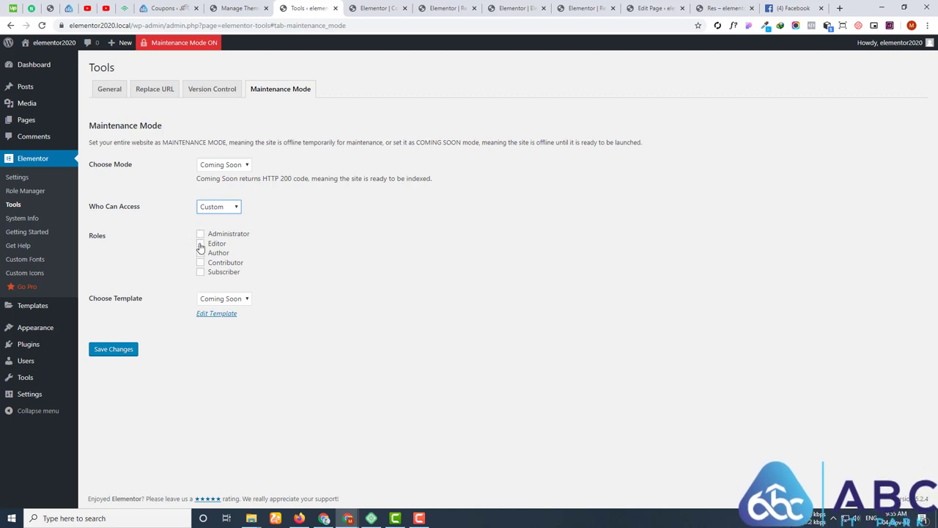
click(200, 235)
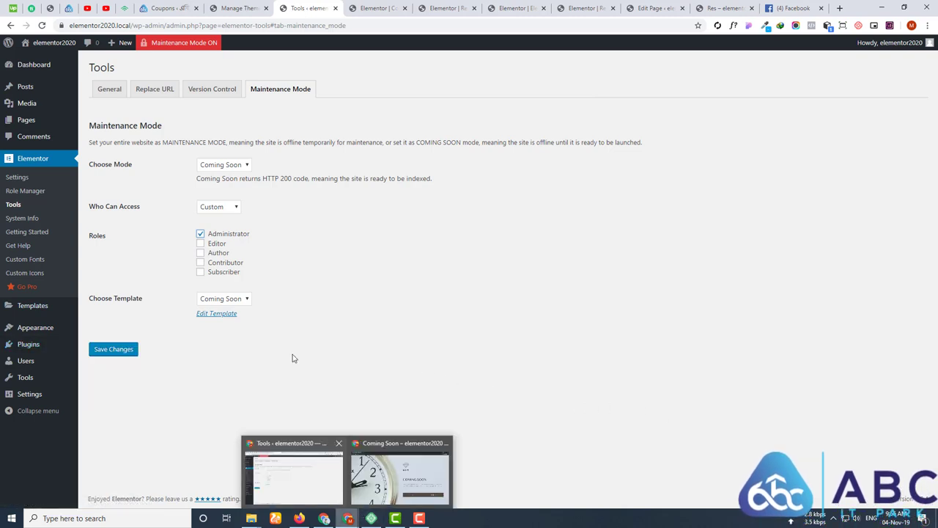
click(200, 234)
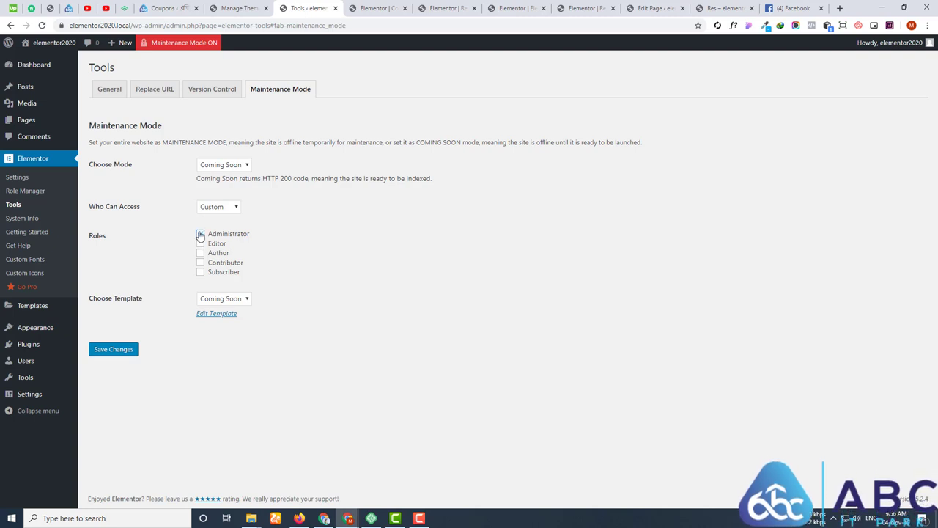
click(207, 210)
click(207, 221)
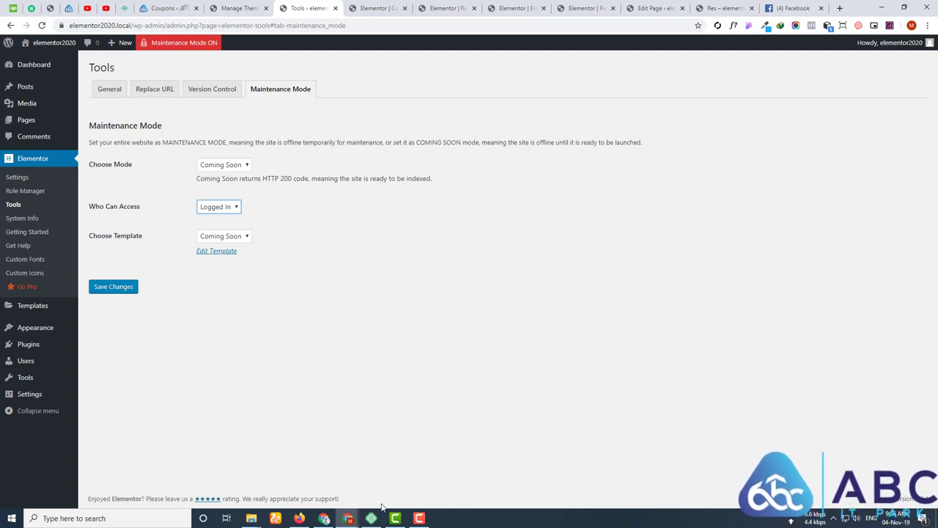
- Save the Maintenance Mode settings with Coming Soon mode, Logged In access and the Coming Soon template
mouse_move(349, 517)
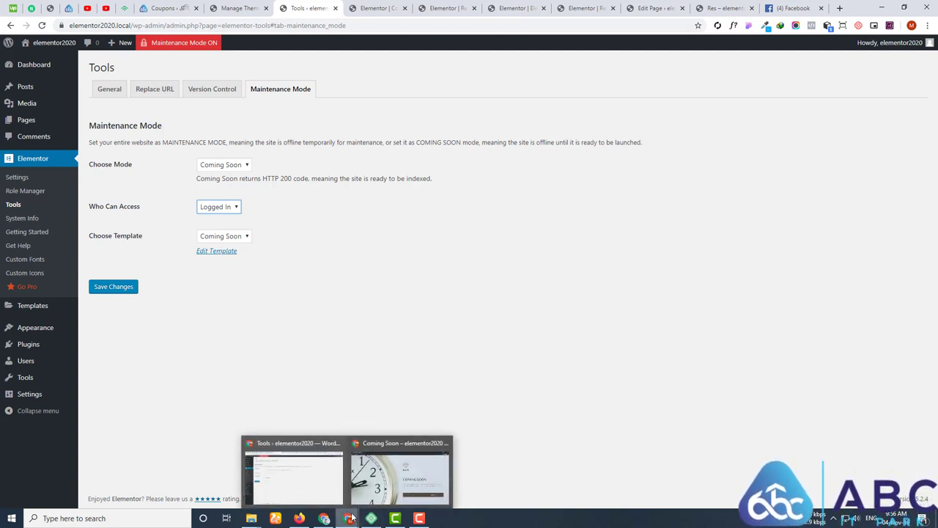
click(455, 254)
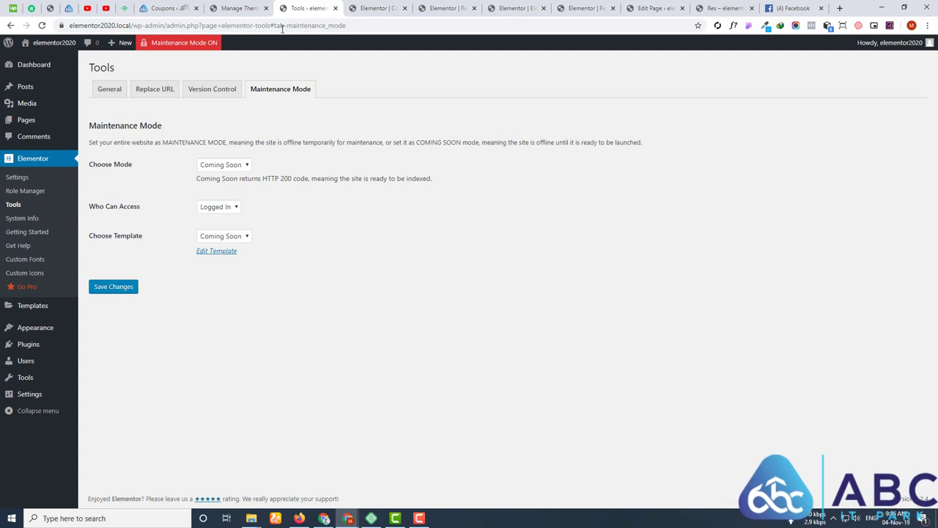
click(110, 286)
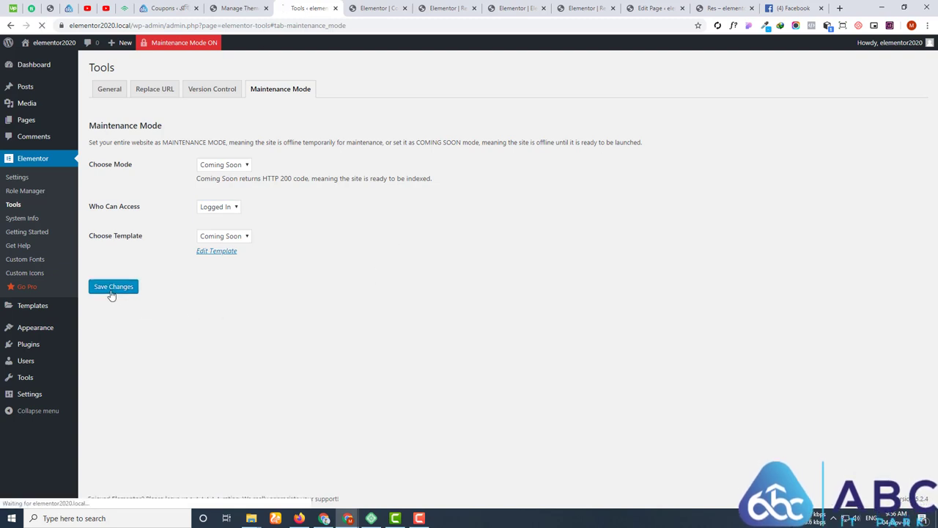
- Open Elementor's System Info and review the server and WordPress environments, plugins, log, elements usage and copyable report
click(22, 220)
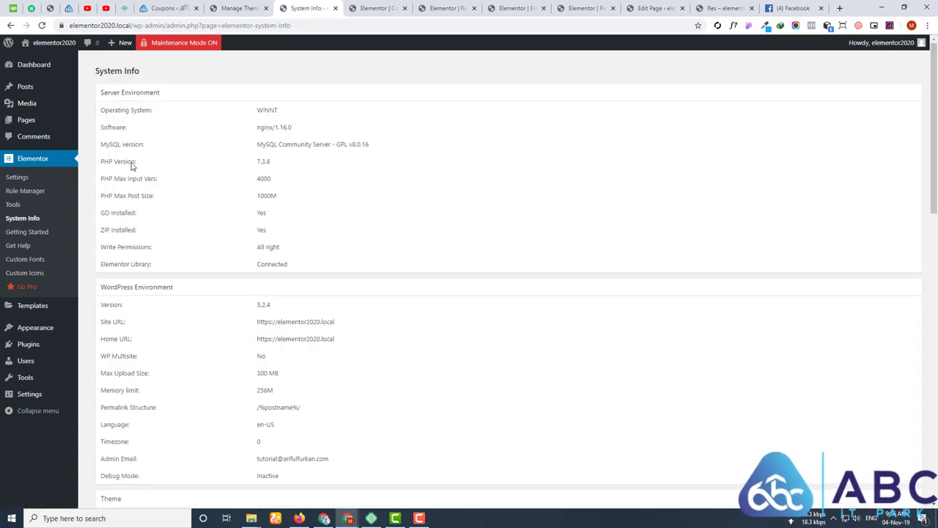
drag(122, 109, 195, 109)
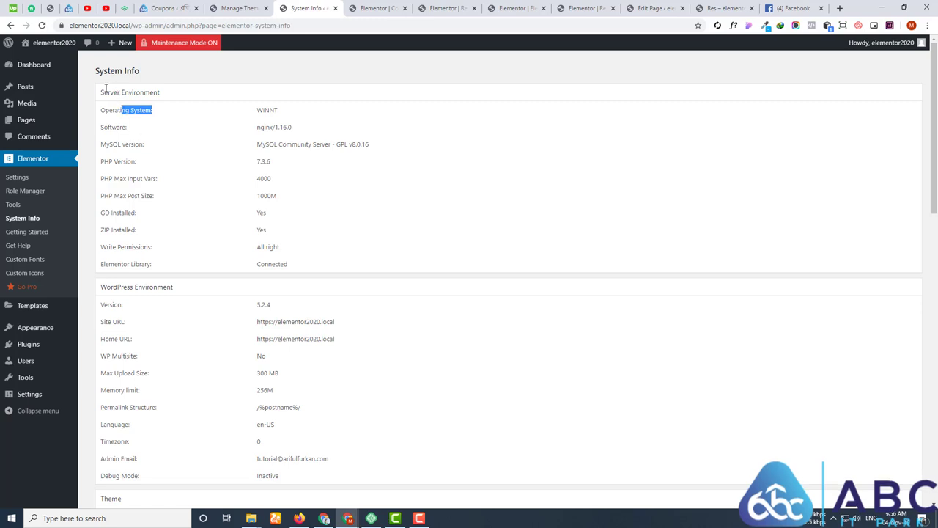
drag(106, 88, 192, 94)
drag(149, 130, 98, 131)
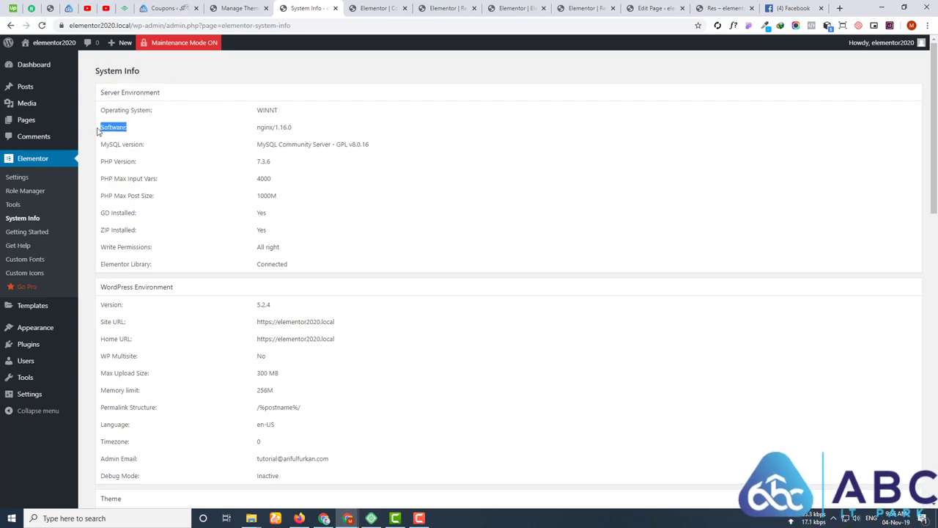
drag(160, 109, 98, 121)
drag(164, 151, 114, 196)
click(149, 160)
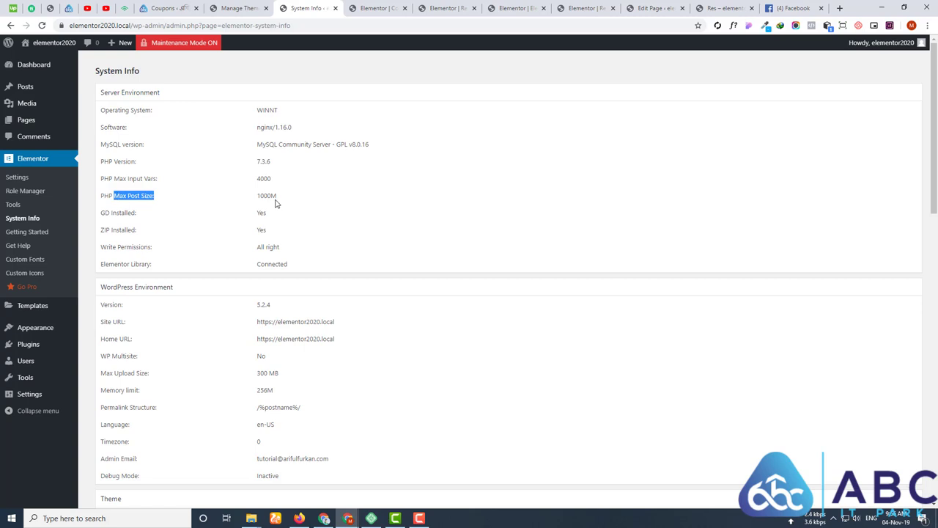
scroll(265, 194, down, 3)
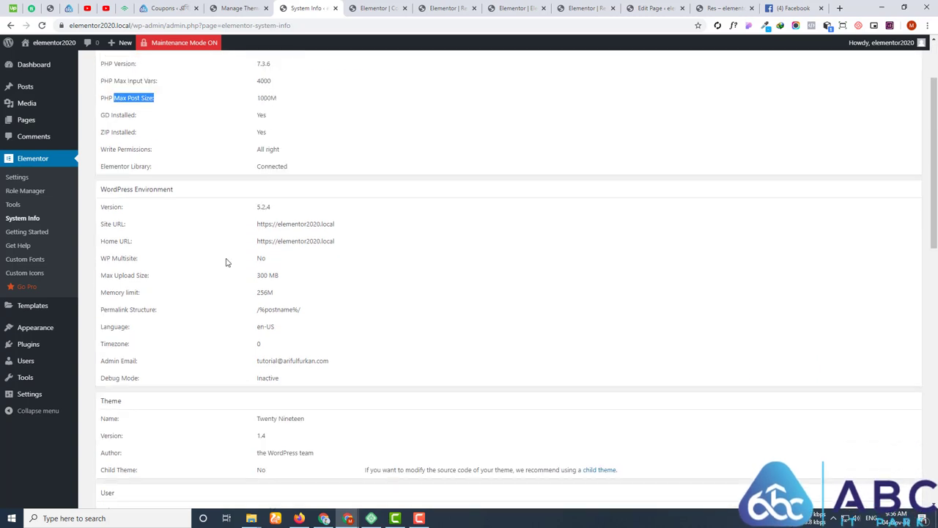
scroll(227, 260, down, 4)
scroll(226, 264, down, 6)
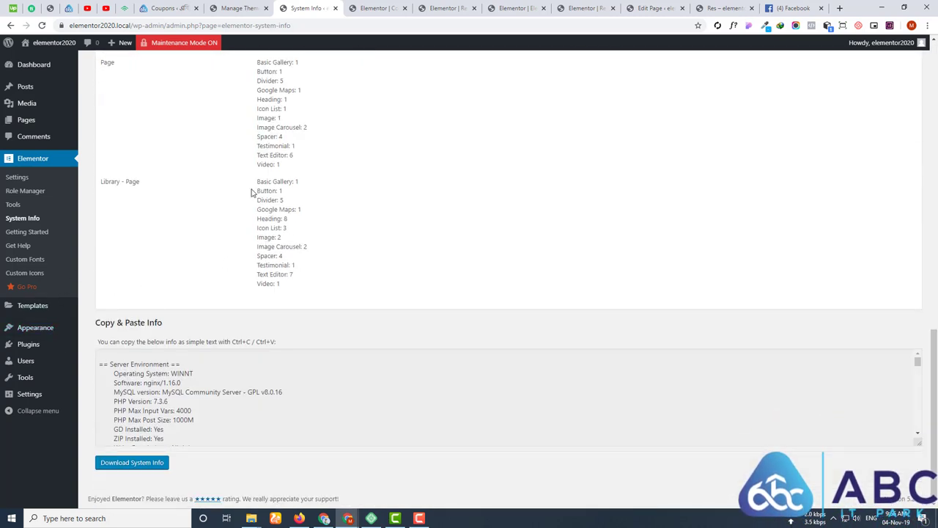
scroll(216, 341, up, 7)
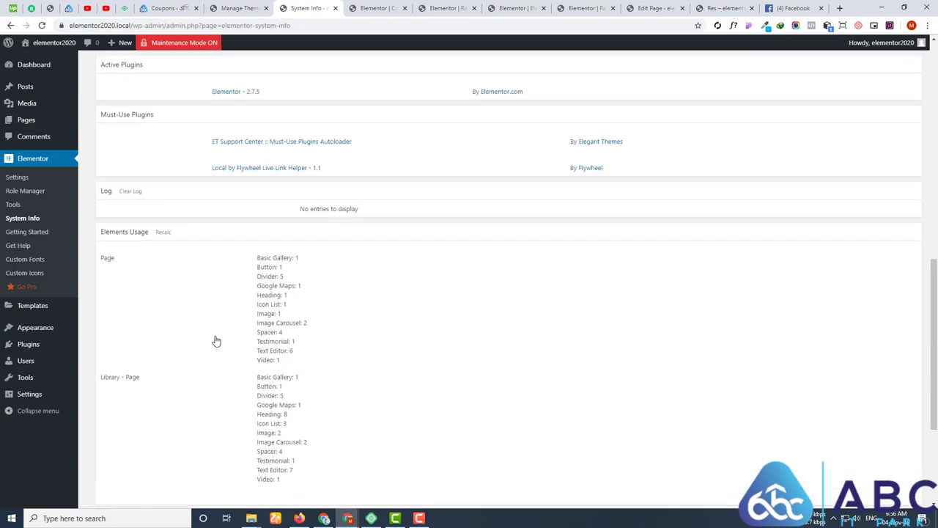
scroll(238, 329, up, 5)
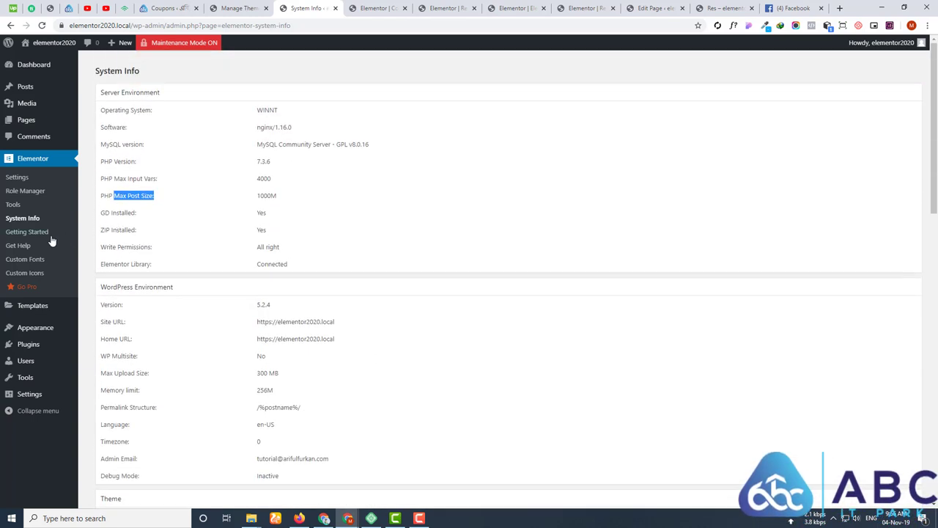
- View Elementor's Getting Started page, look through the Get Help support resources and popular articles, and return to the WordPress dashboard
click(26, 233)
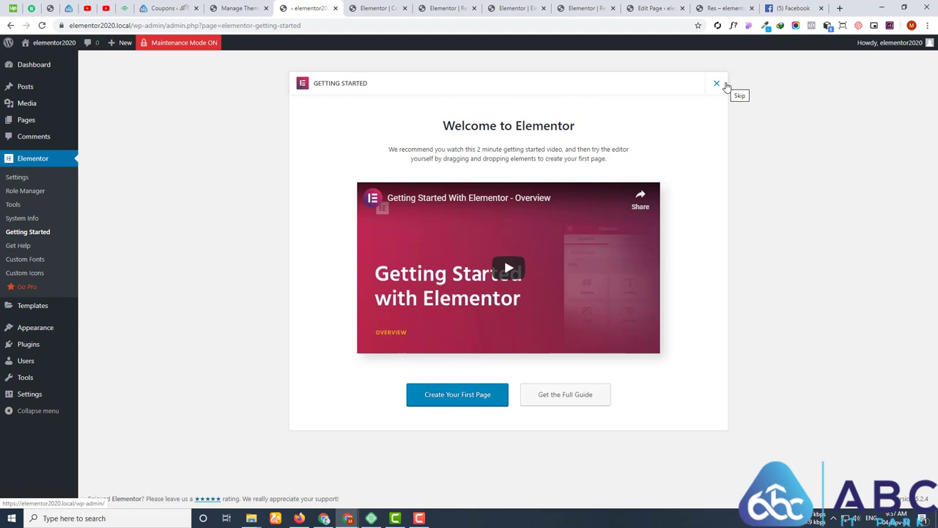
click(19, 247)
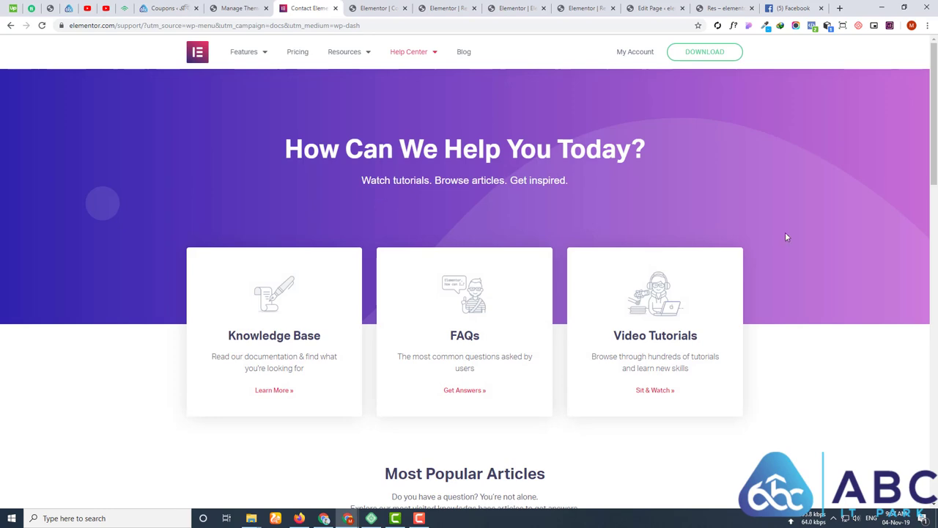
scroll(838, 289, down, 3)
scroll(330, 194, up, 1)
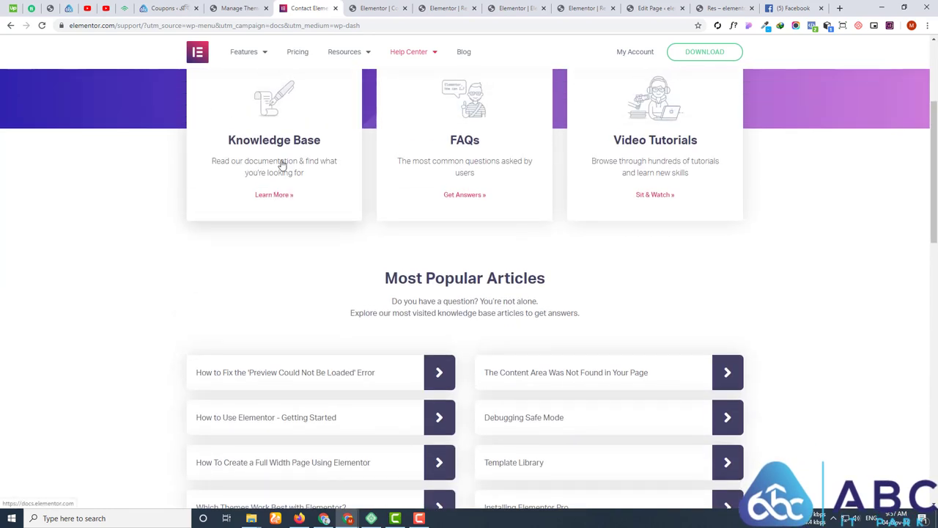
scroll(682, 176, down, 3)
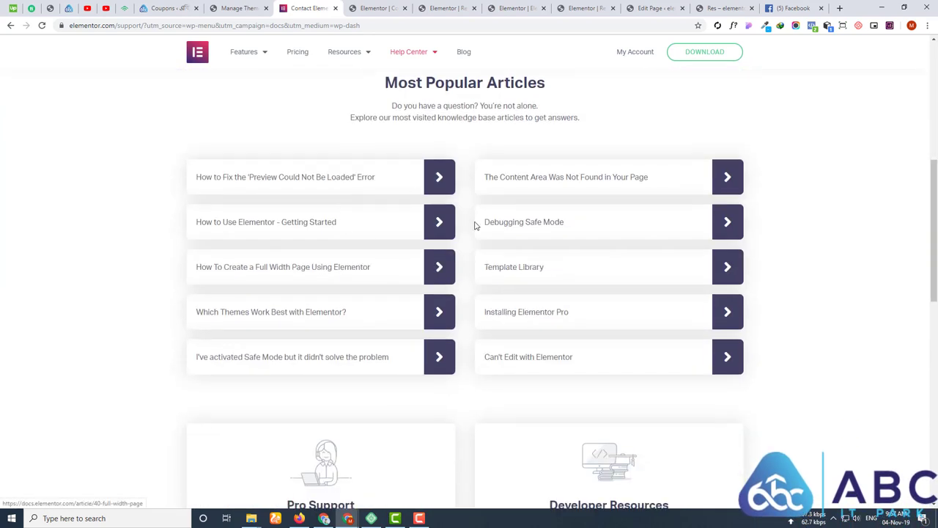
scroll(540, 310, down, 10)
scroll(540, 194, up, 10)
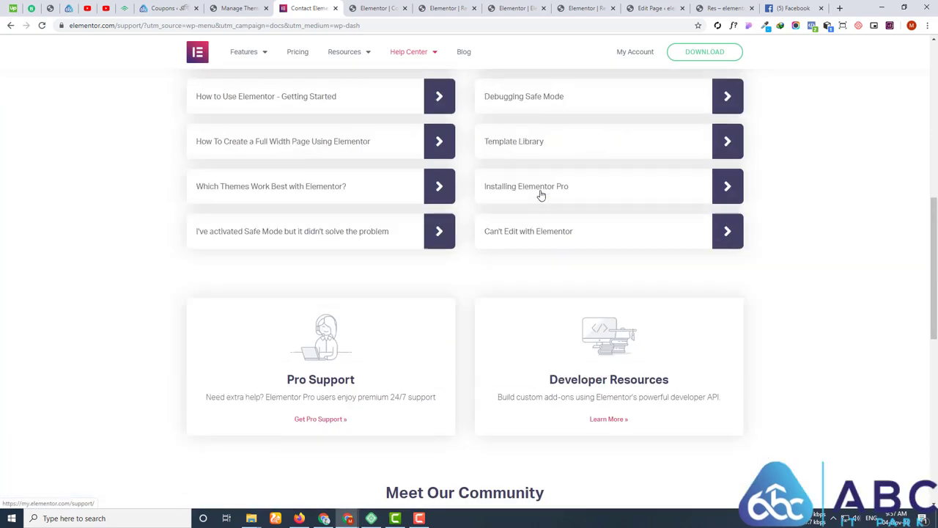
click(242, 8)
click(290, 8)
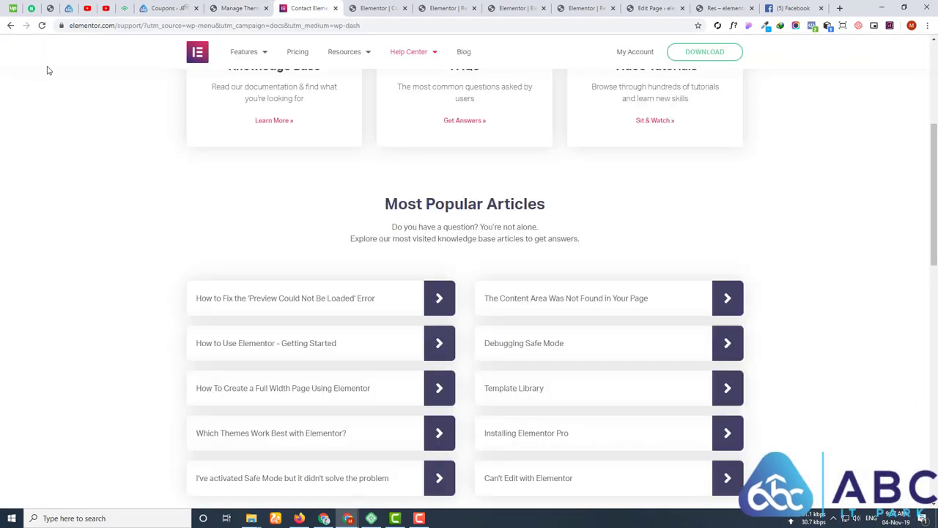
click(10, 25)
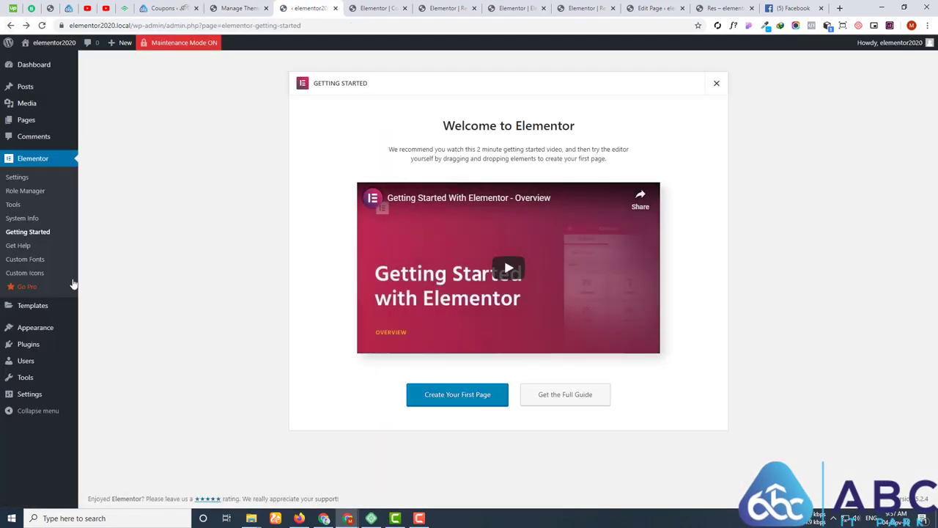
- View Elementor's Custom Fonts and Custom Icons pages and read the descriptions of these Pro features
click(35, 263)
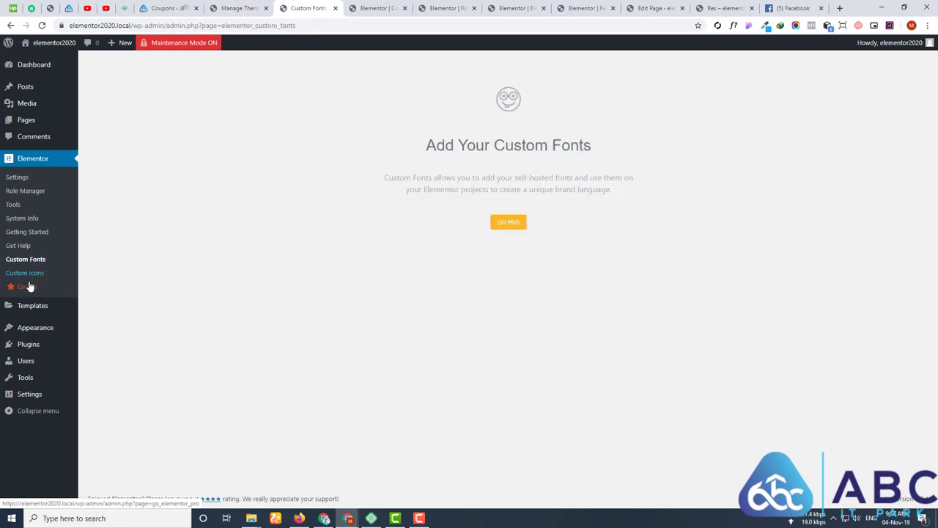
click(31, 275)
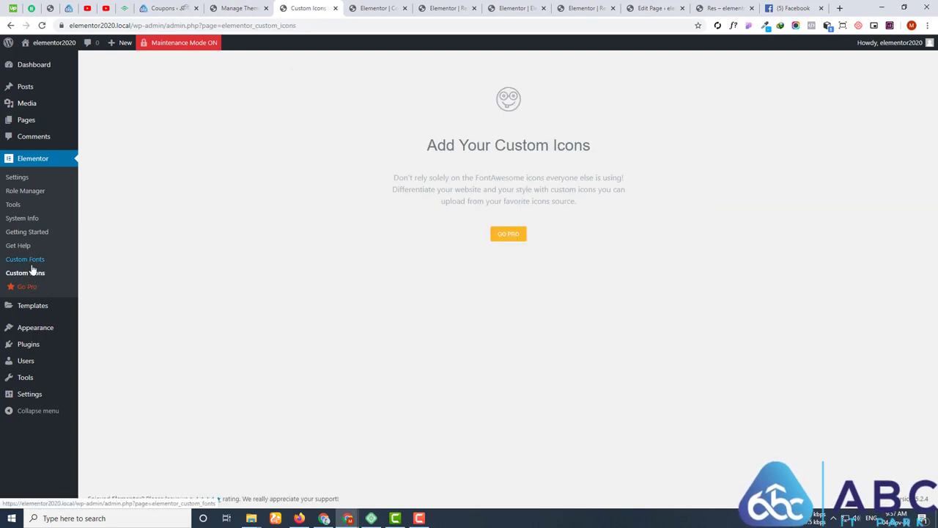
drag(420, 141, 652, 152)
click(614, 245)
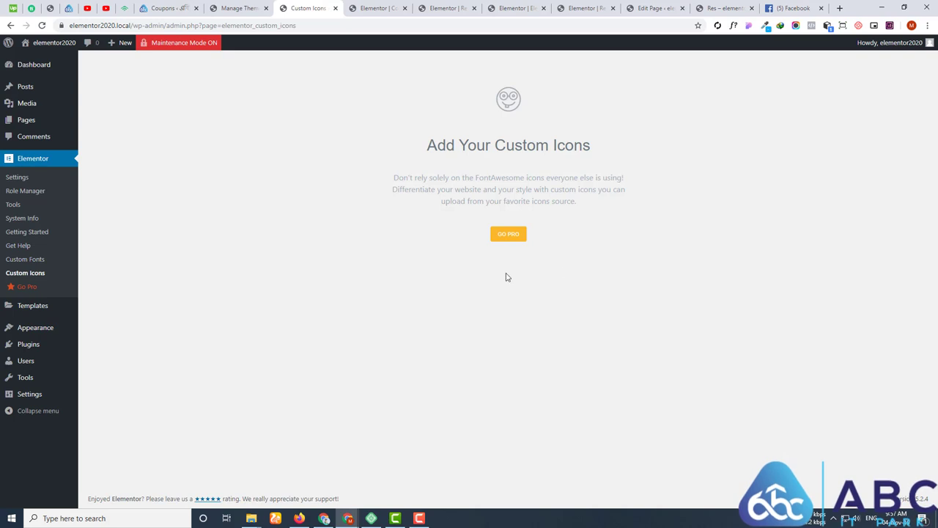
drag(428, 177, 564, 176)
click(422, 179)
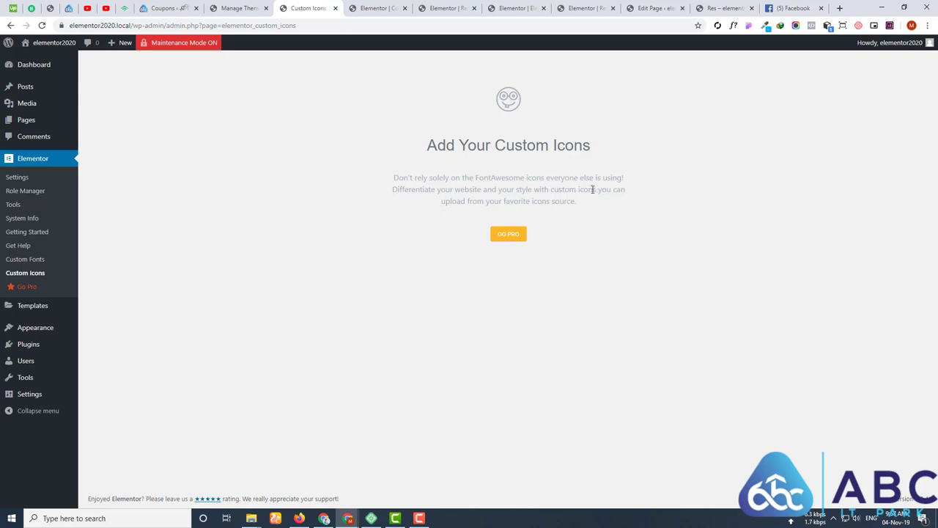
drag(475, 203, 586, 202)
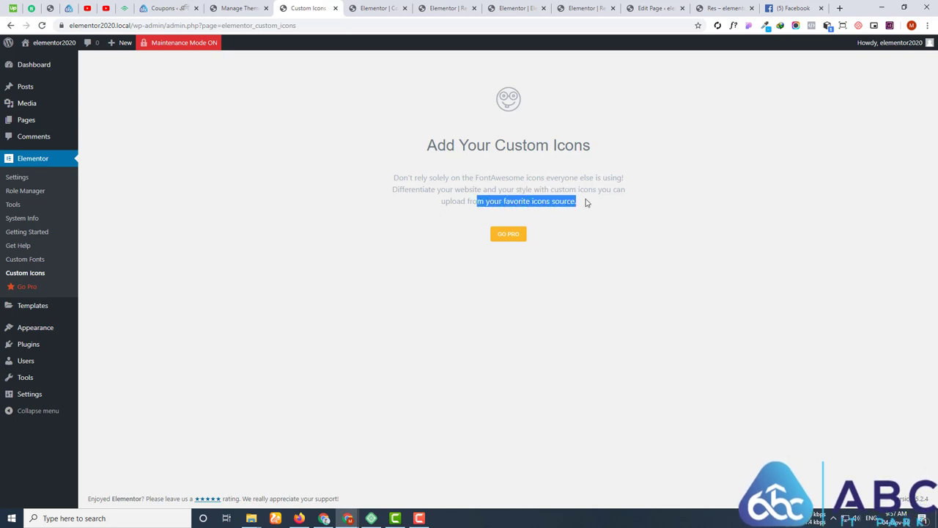
click(665, 208)
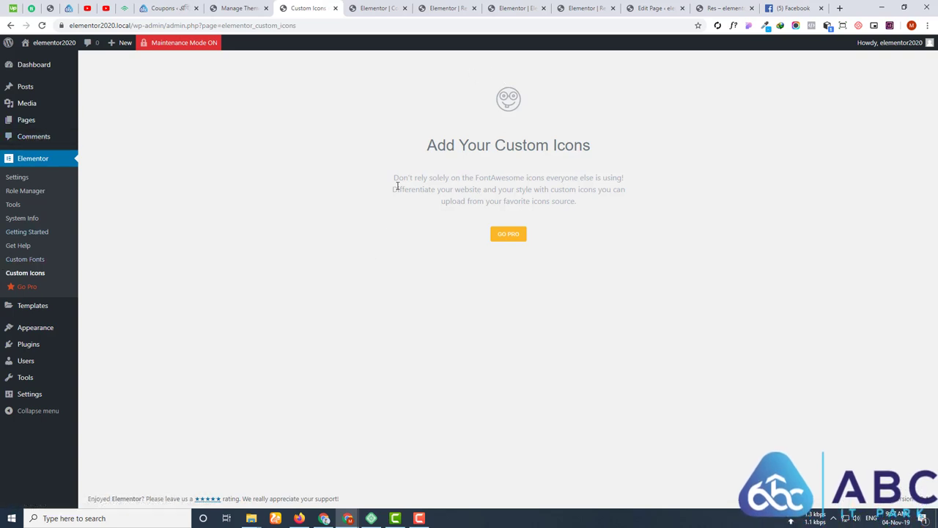
drag(397, 186, 611, 208)
click(611, 207)
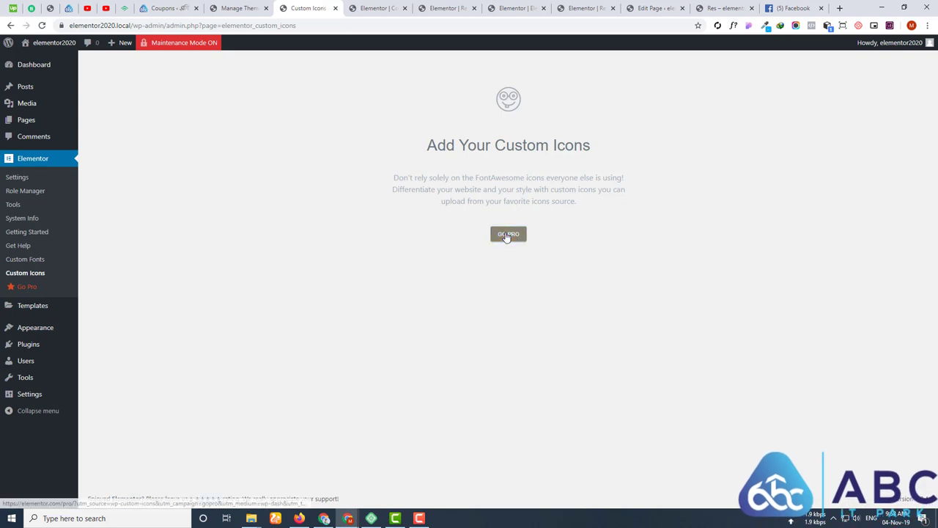
click(33, 260)
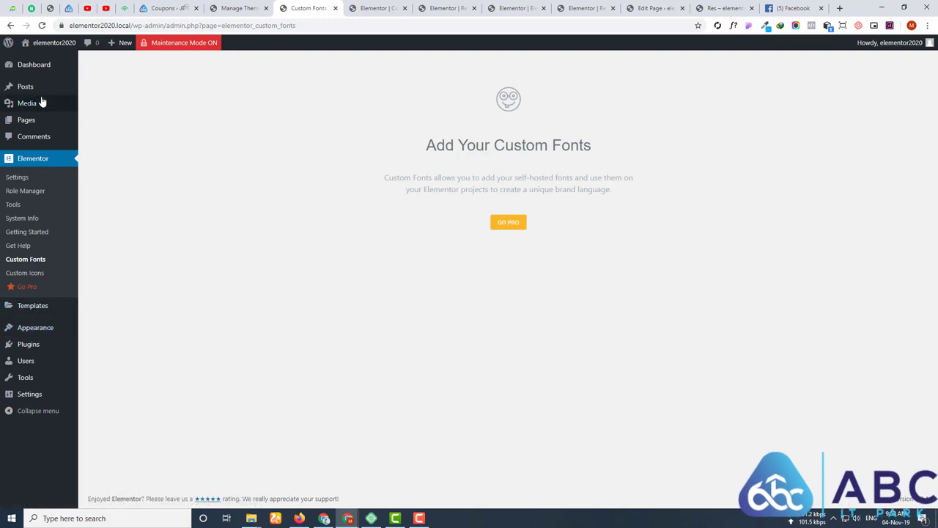
- From the saved page templates list, create a new Section template named Service
click(21, 309)
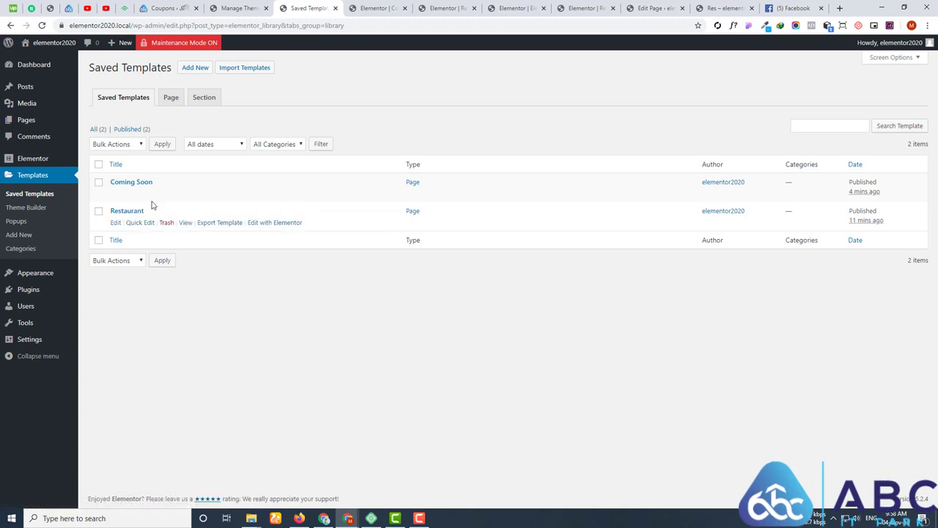
click(170, 98)
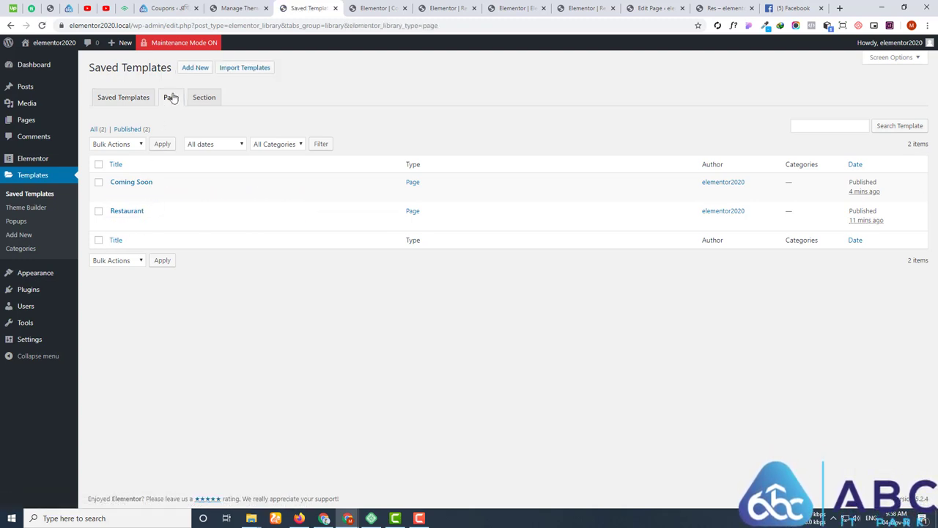
click(195, 67)
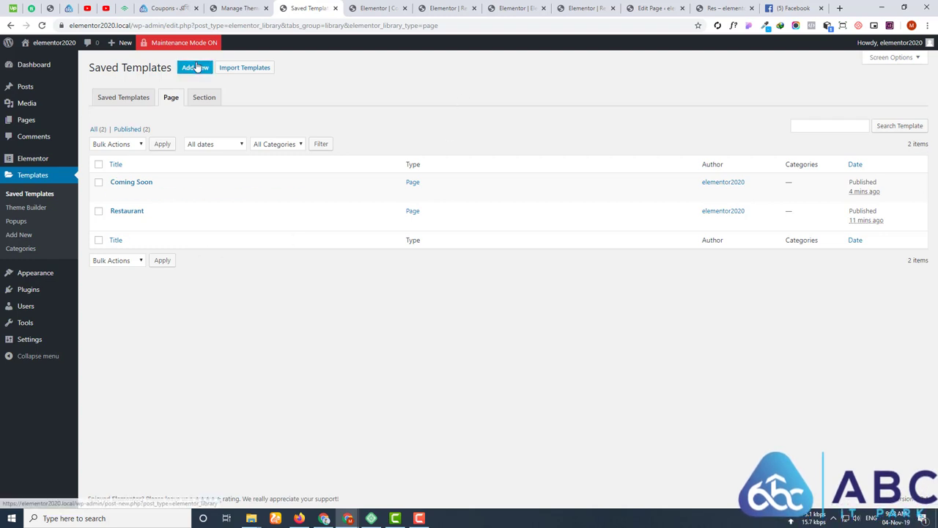
click(501, 264)
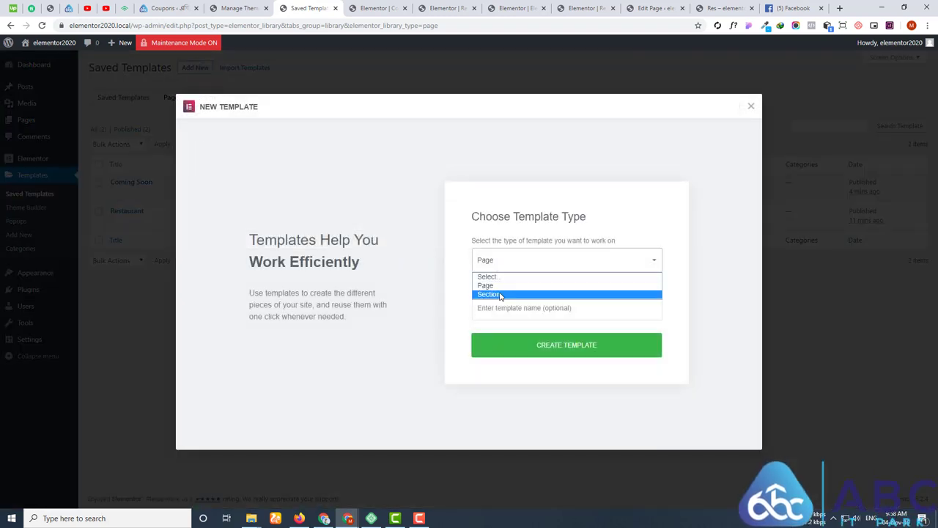
click(502, 295)
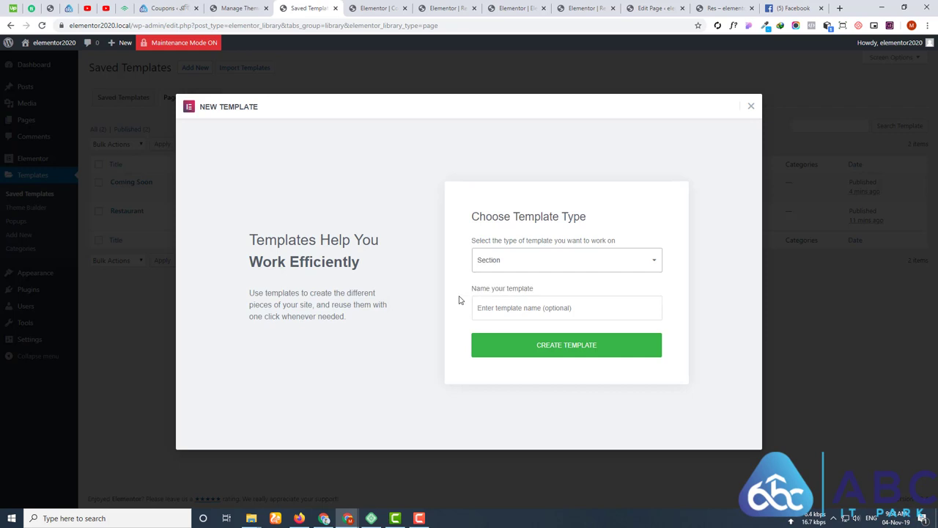
click(515, 308)
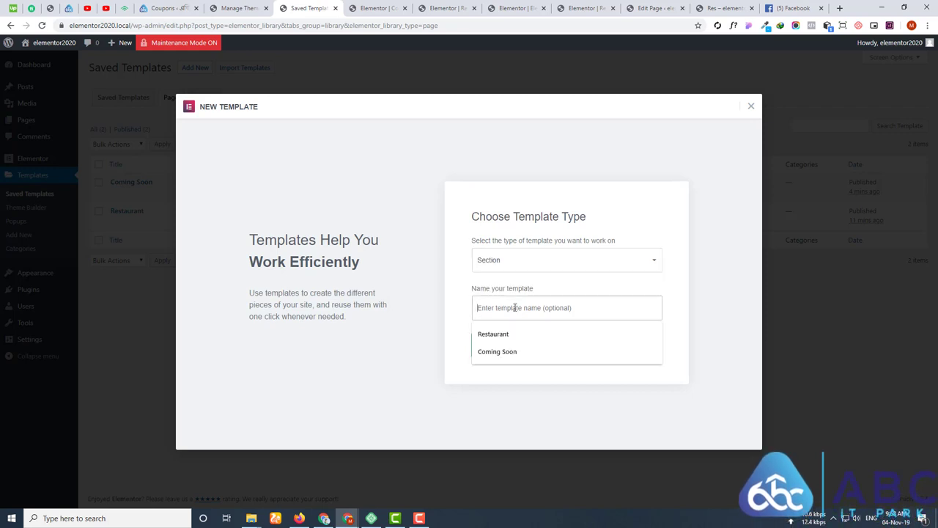
text(S)
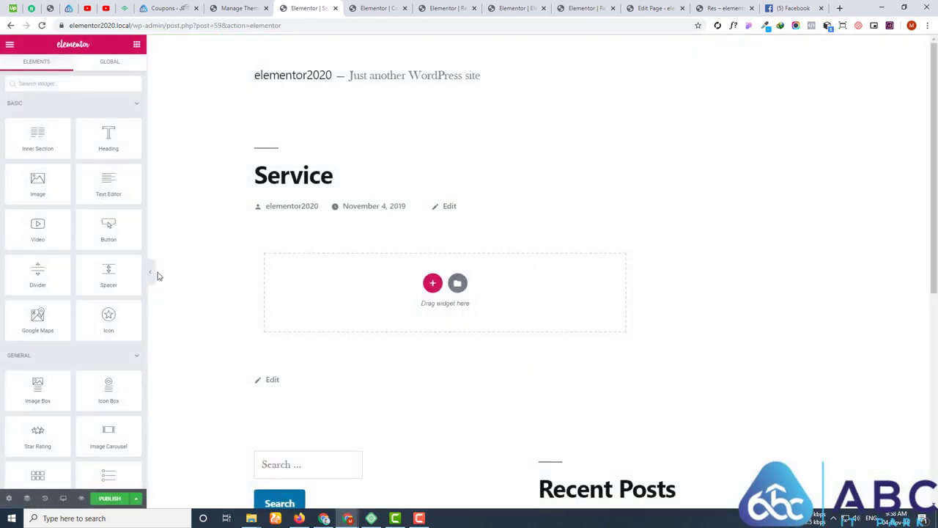
- Examine the Service template's general settings, its status options and the Elementor editor's main menu
click(8, 497)
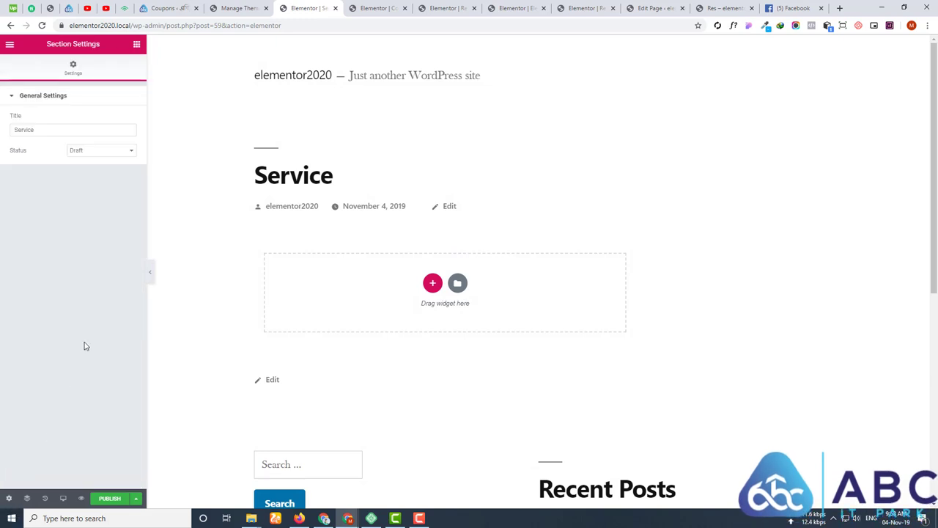
click(103, 149)
click(27, 241)
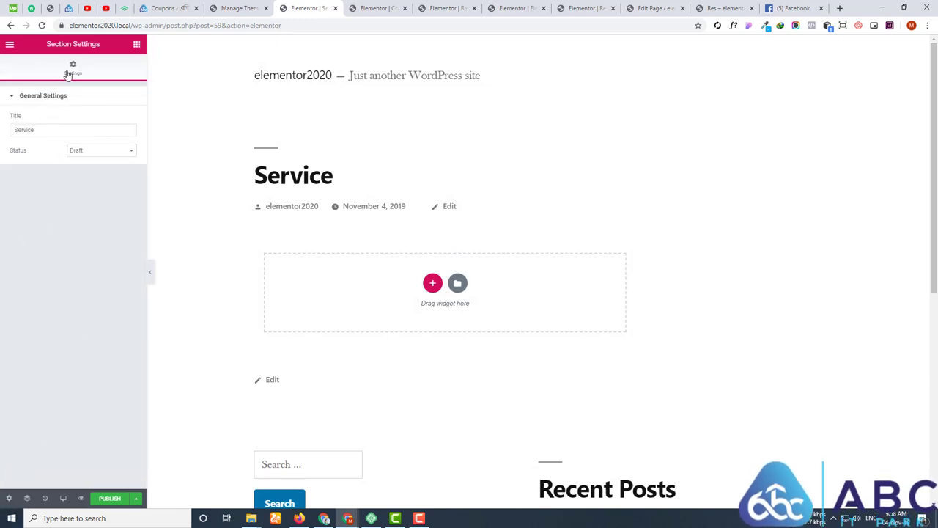
click(9, 44)
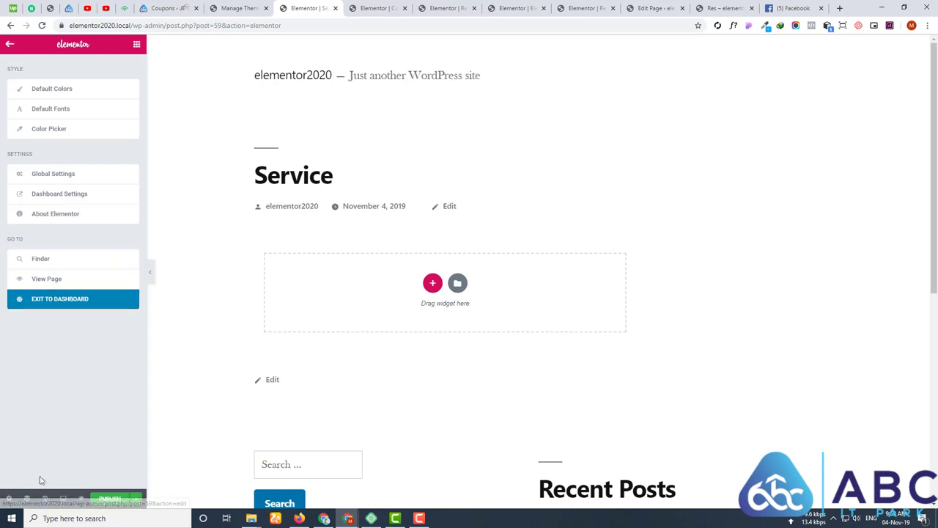
click(11, 46)
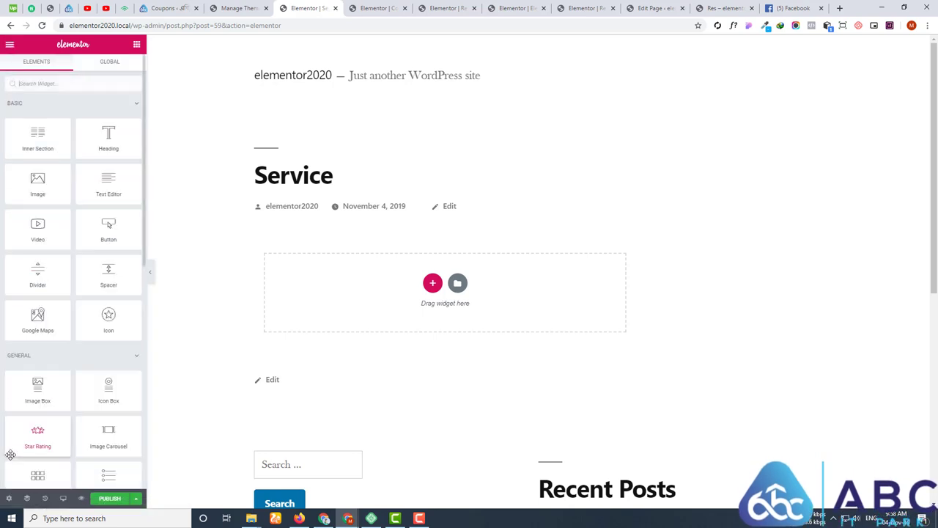
click(10, 499)
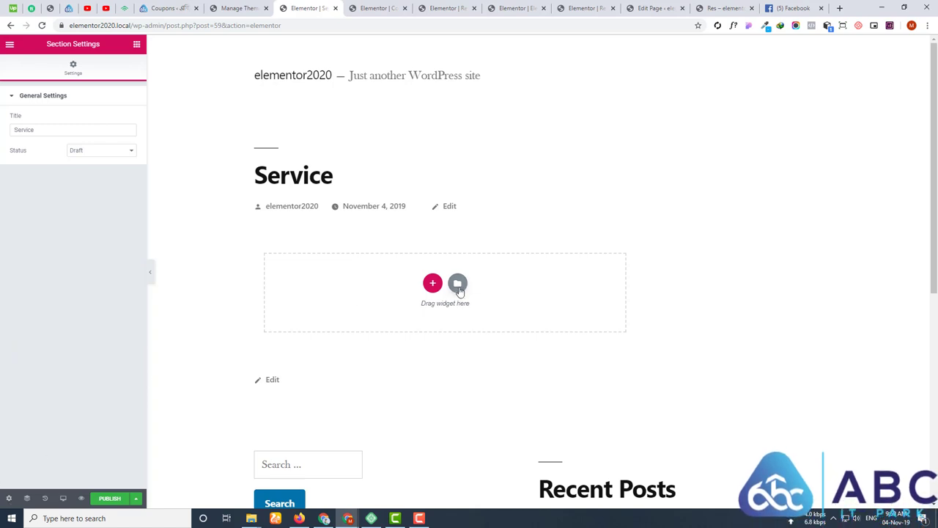
- Insert the black four-item Our Services block from the library's Services category into the Service template
click(457, 282)
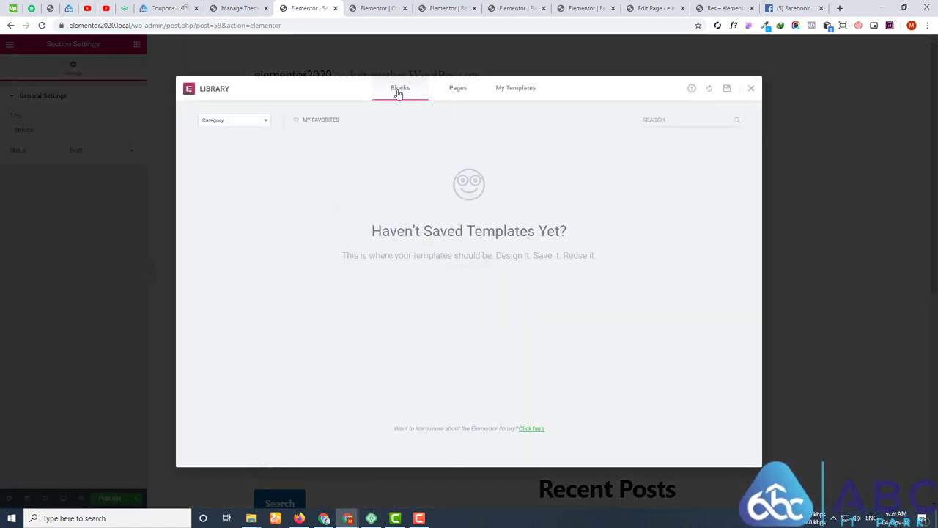
click(227, 121)
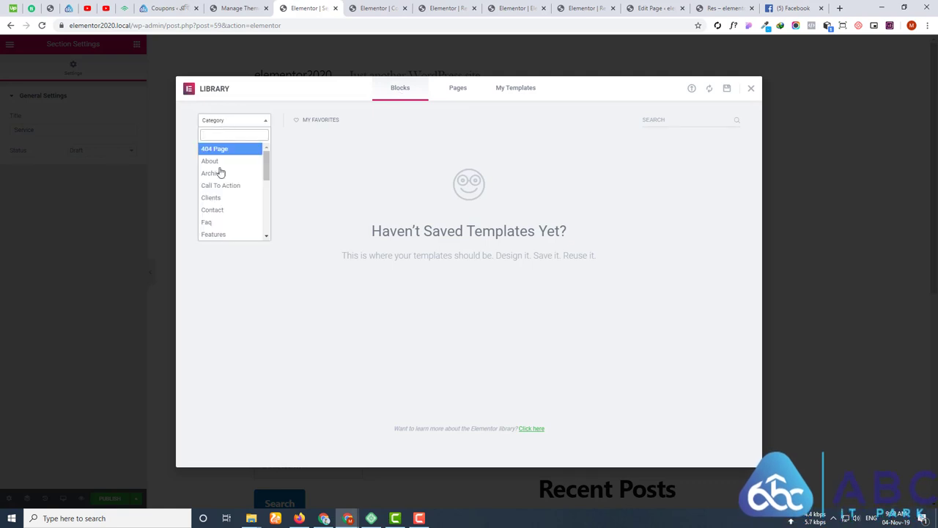
scroll(216, 231, down, 3)
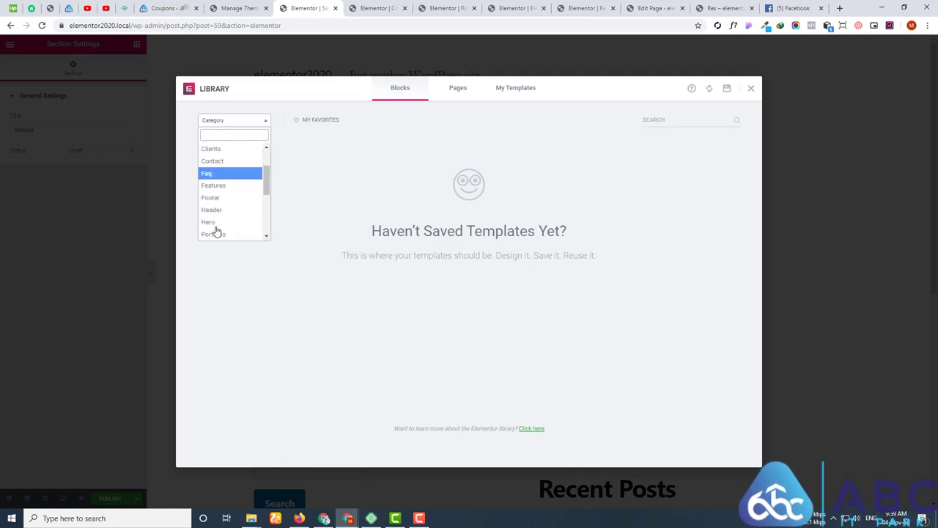
scroll(216, 230, down, 2)
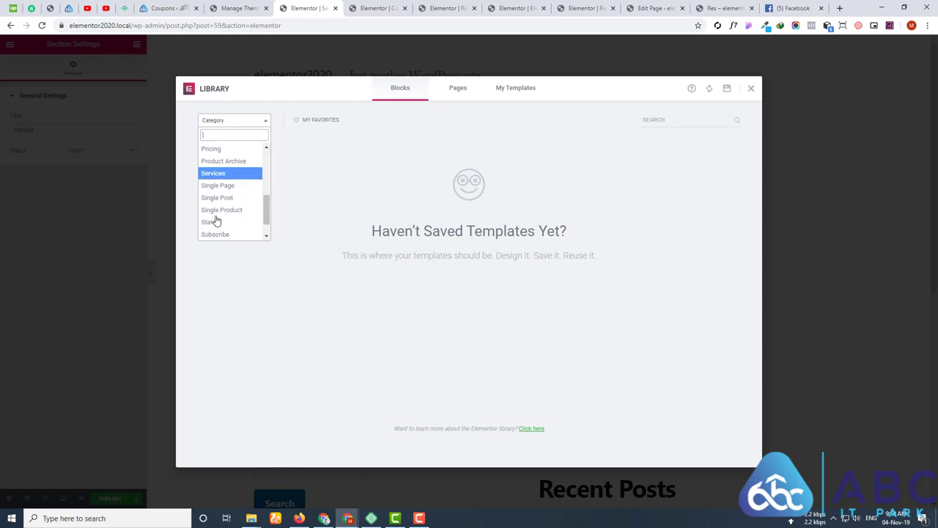
click(214, 174)
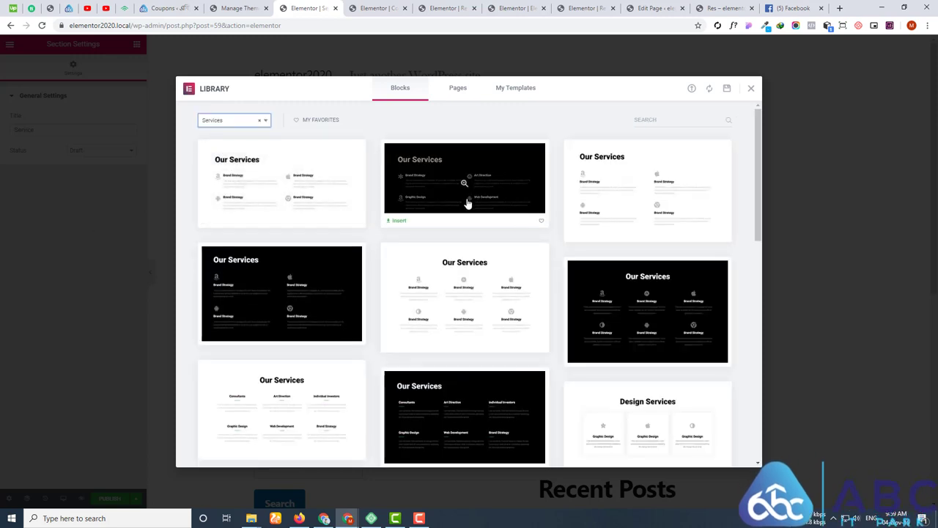
click(386, 224)
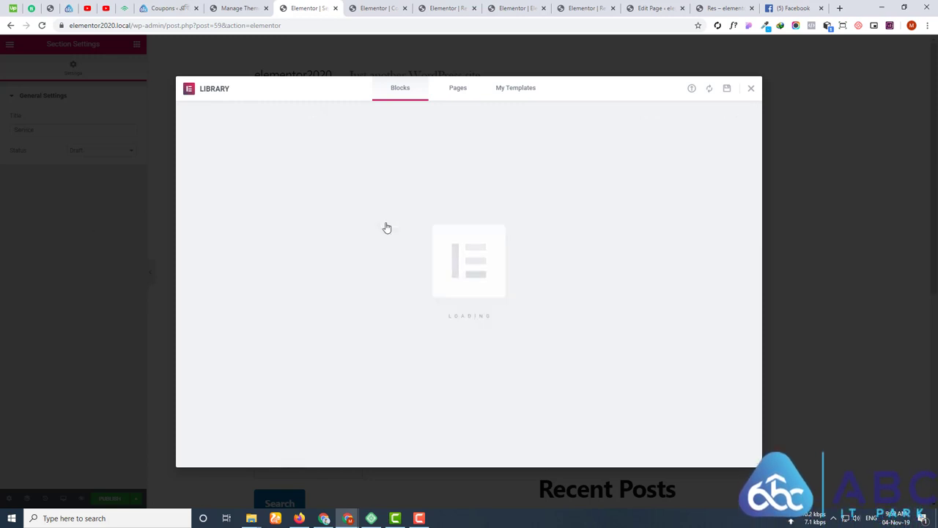
scroll(452, 184, down, 10)
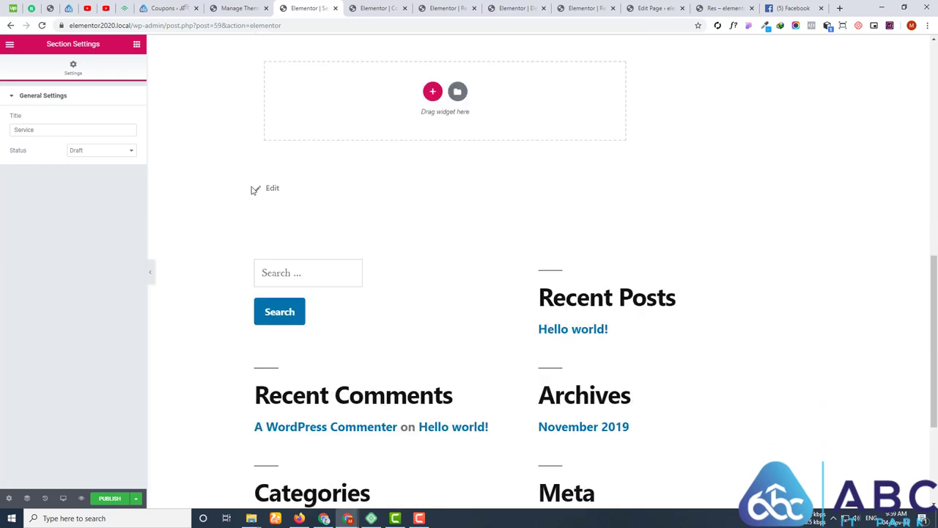
scroll(561, 198, up, 4)
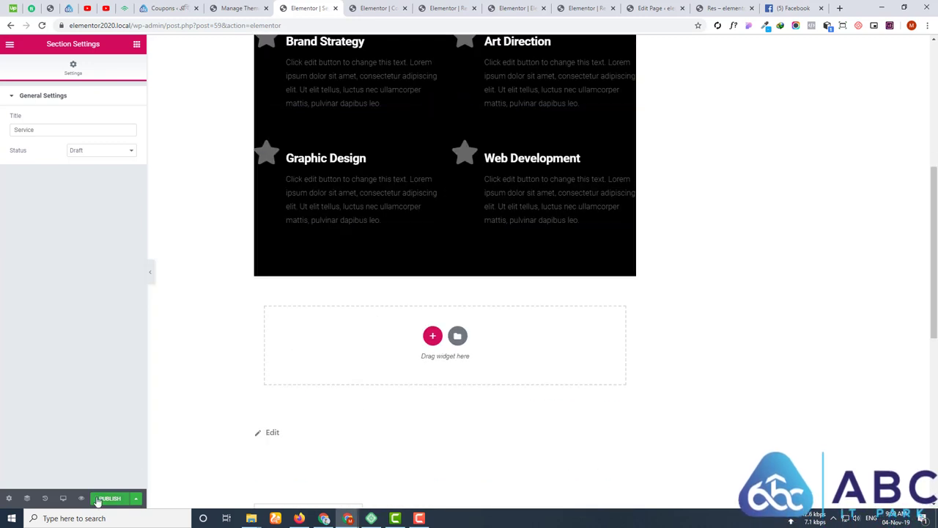
- Publish the Service section template
click(108, 498)
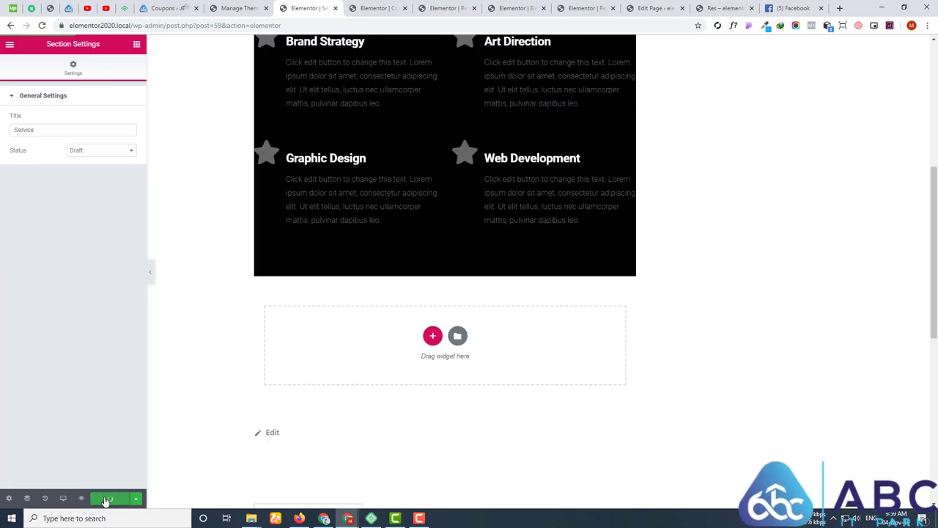
click(236, 8)
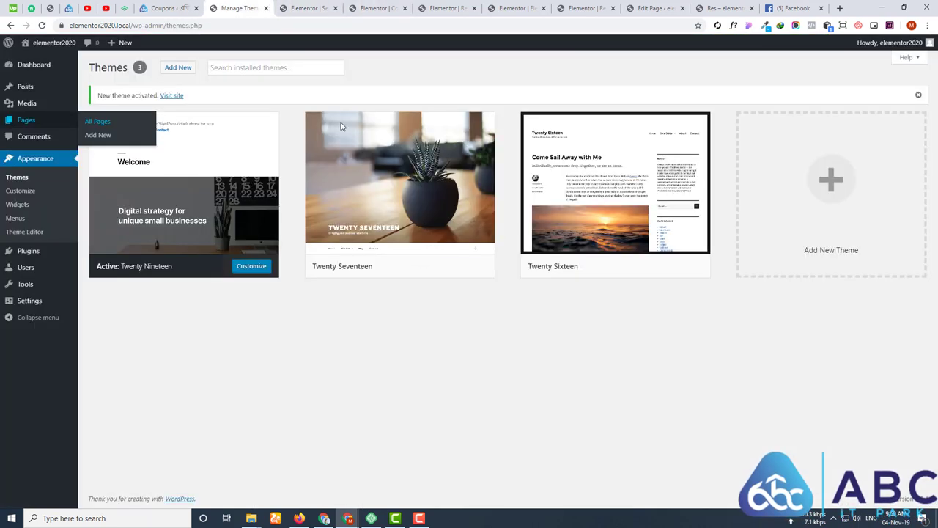
click(307, 7)
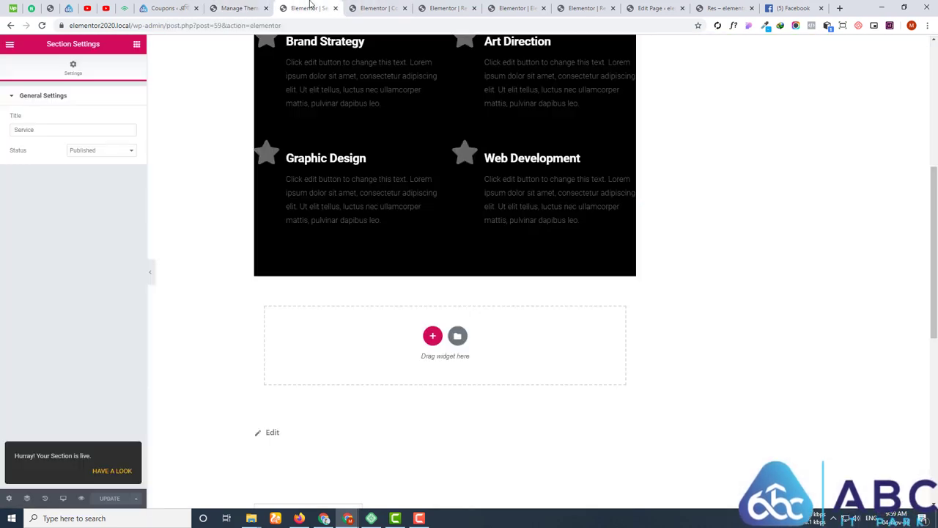
- Return to Saved Templates and review the section, full and page template lists, ending on the section list
click(10, 25)
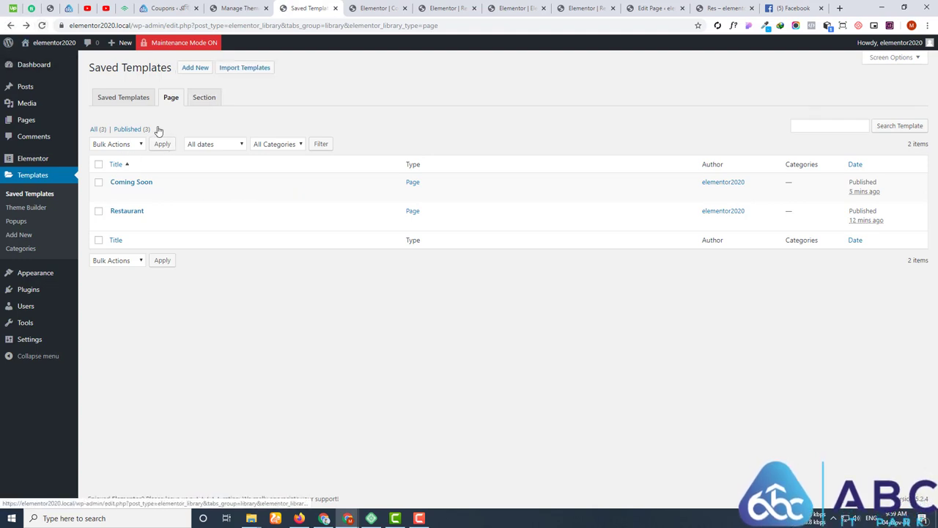
click(203, 98)
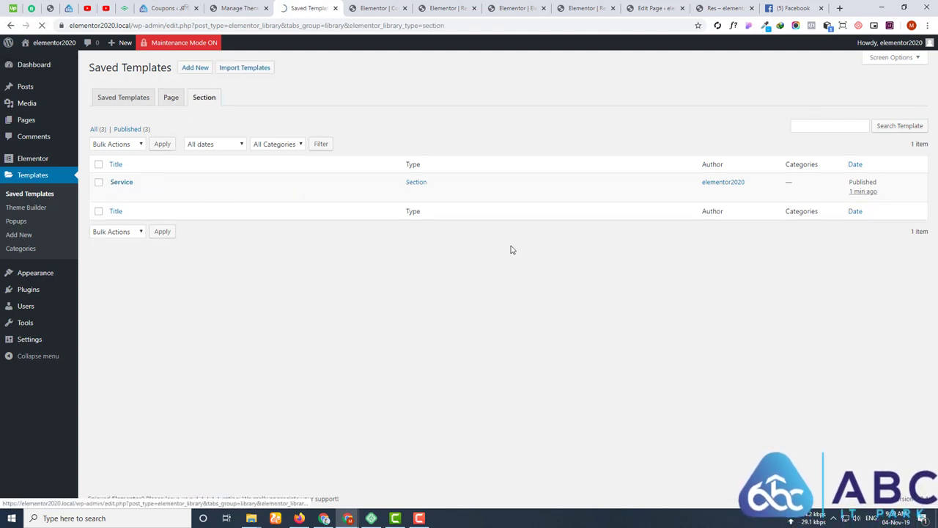
click(121, 97)
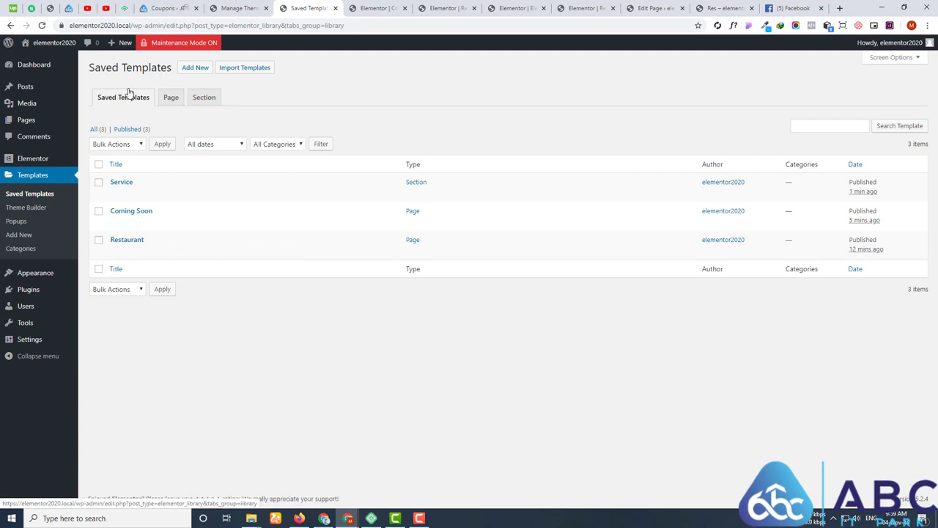
click(170, 97)
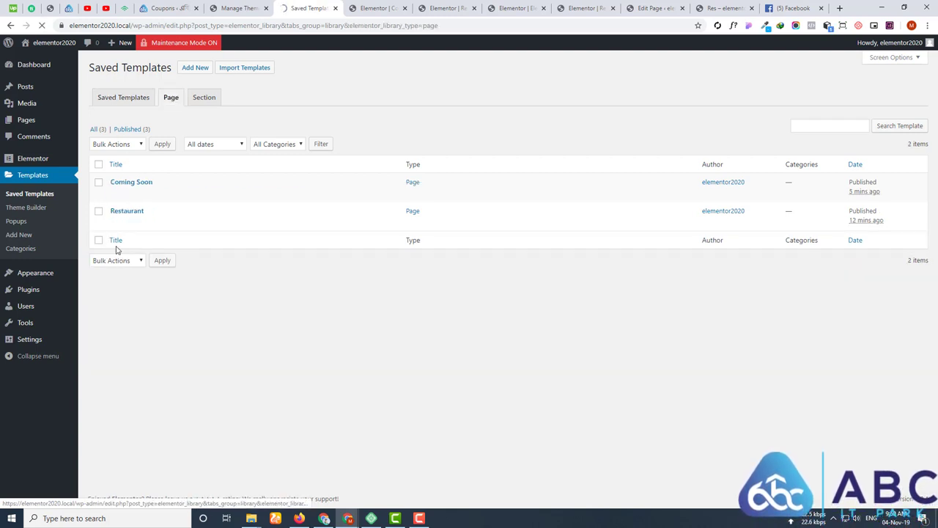
click(197, 99)
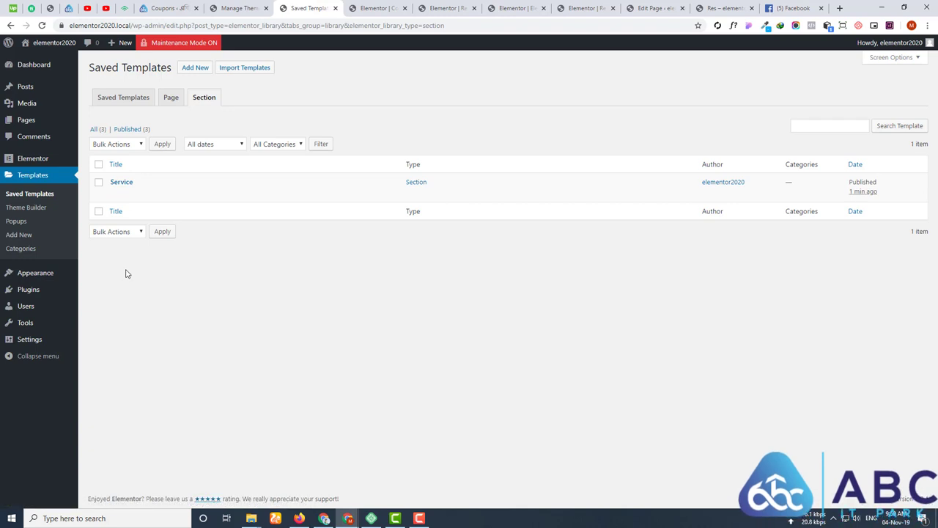
- Select the Service template to look through the available bulk actions, and clear the selection without applying any
click(112, 145)
click(186, 335)
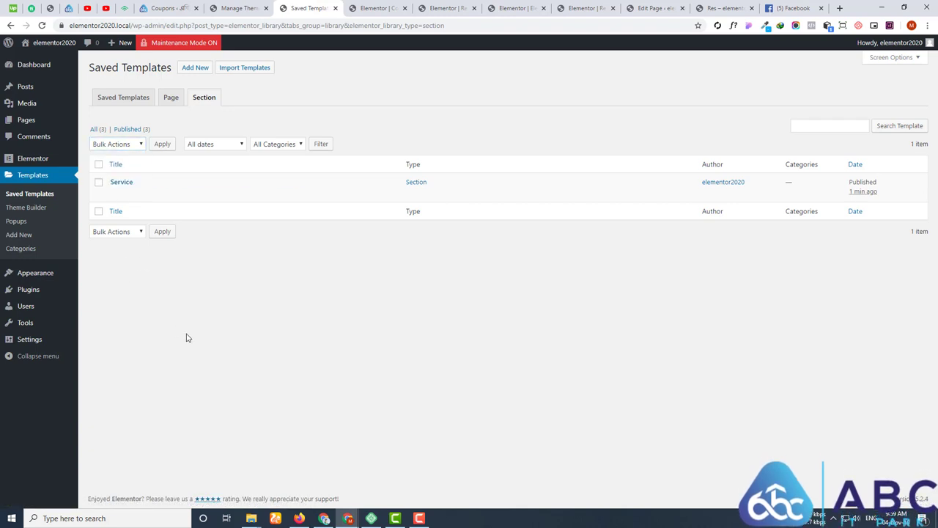
click(98, 165)
click(113, 144)
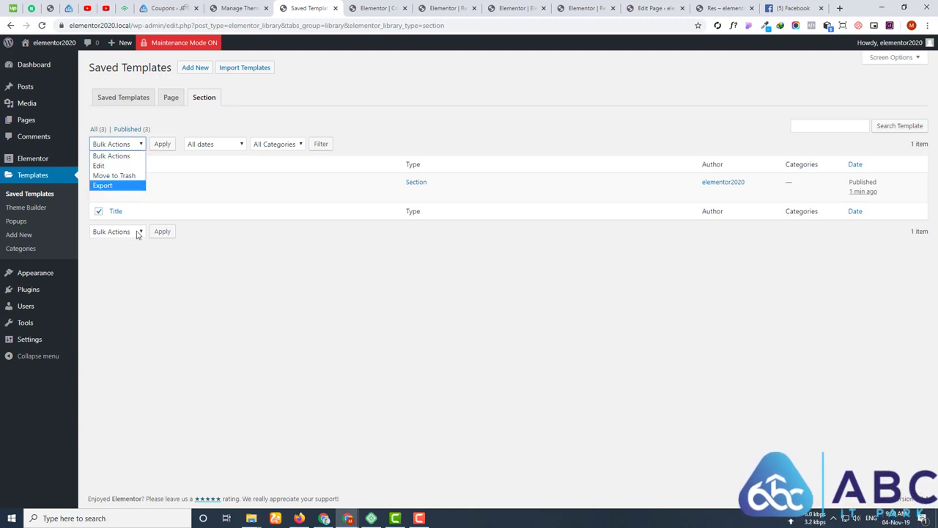
click(338, 352)
click(99, 182)
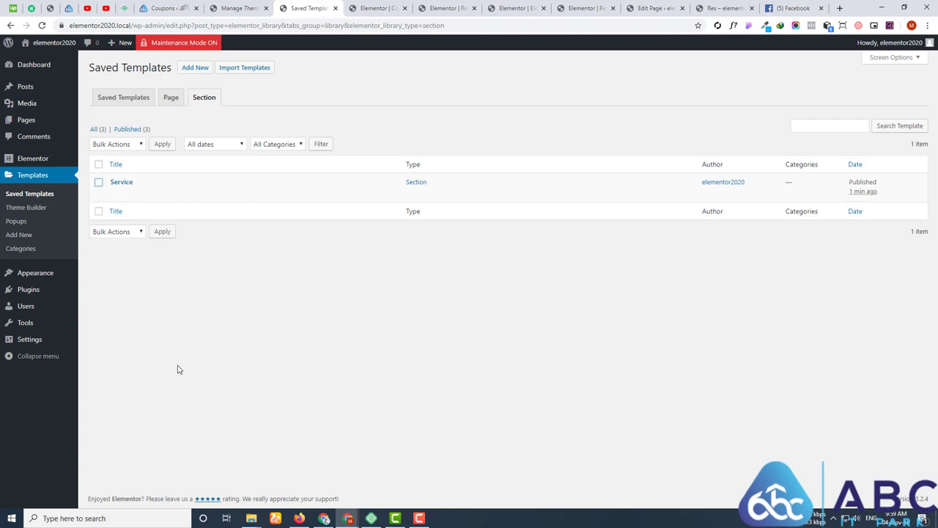
- Show all saved templates and set the date filter to November 2019
click(133, 98)
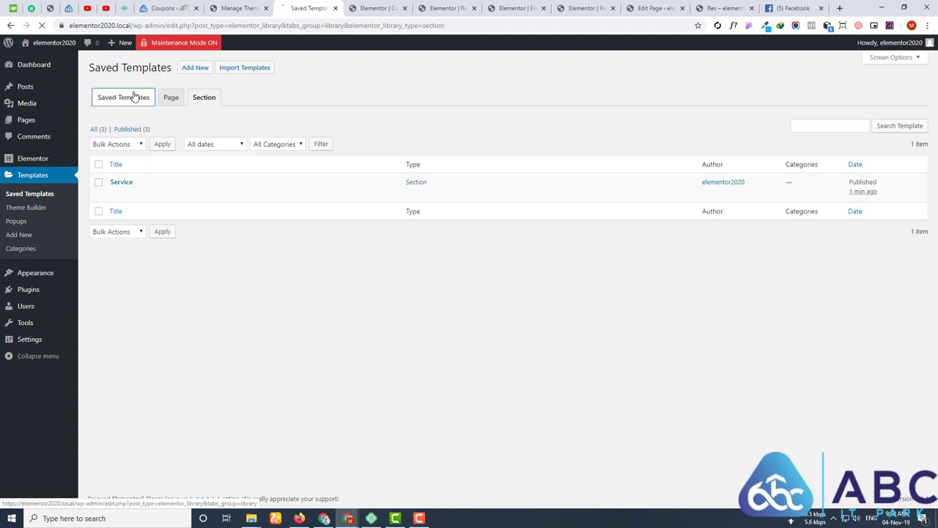
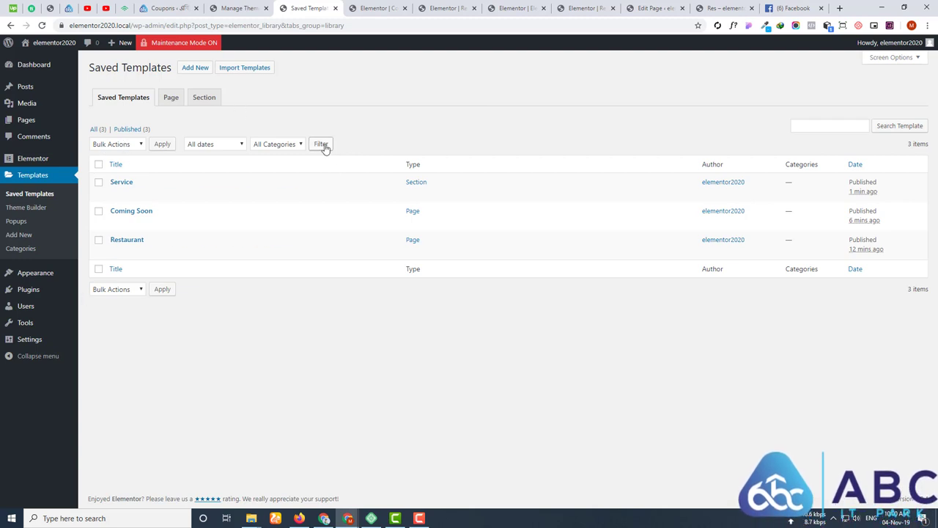
click(212, 145)
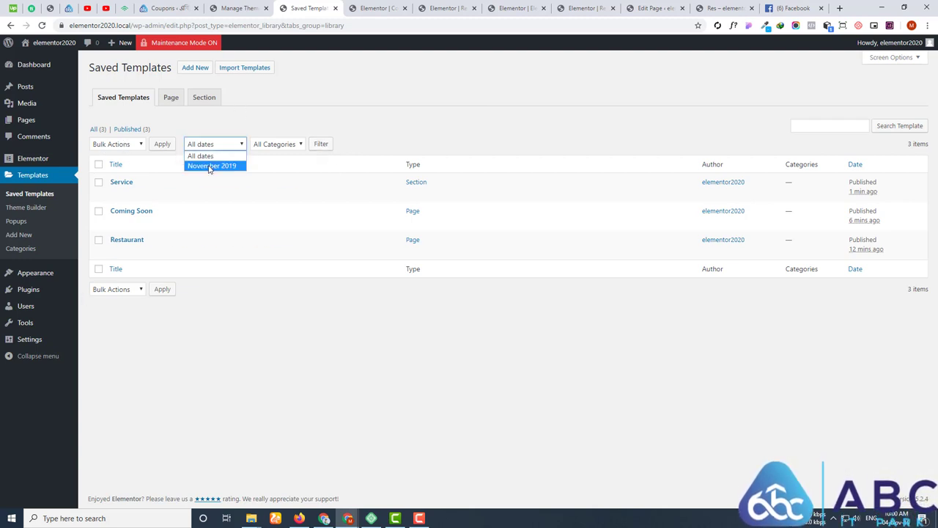
click(210, 166)
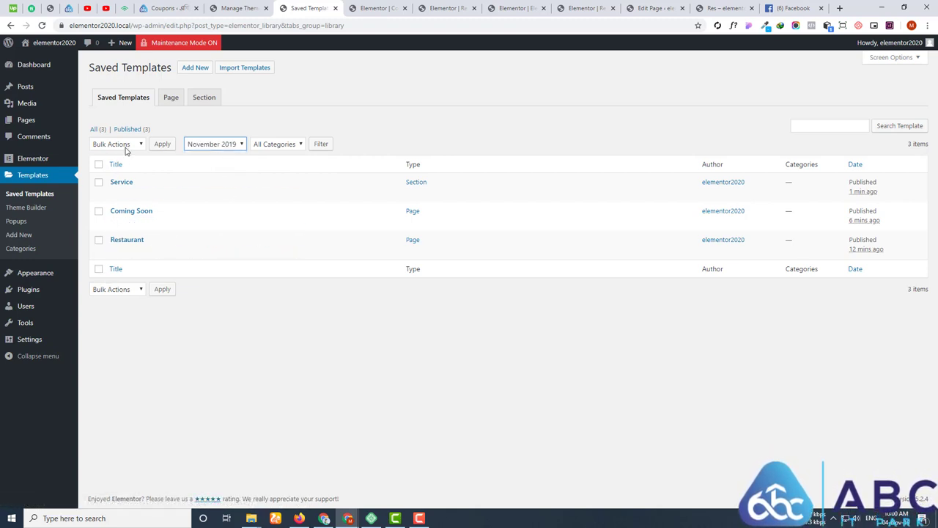
- Create a template category named Coming Soon Page, leaving the other category fields at their defaults
click(291, 148)
click(320, 122)
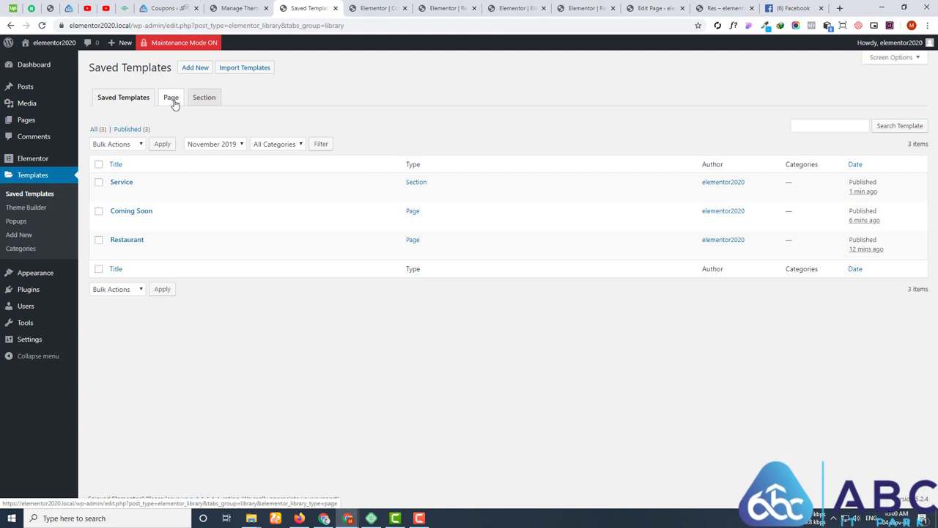
click(28, 250)
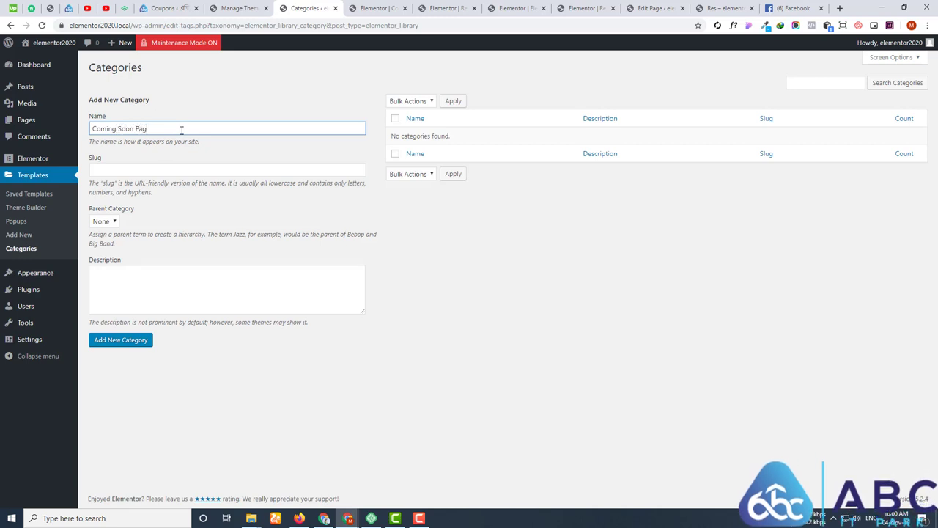
click(129, 346)
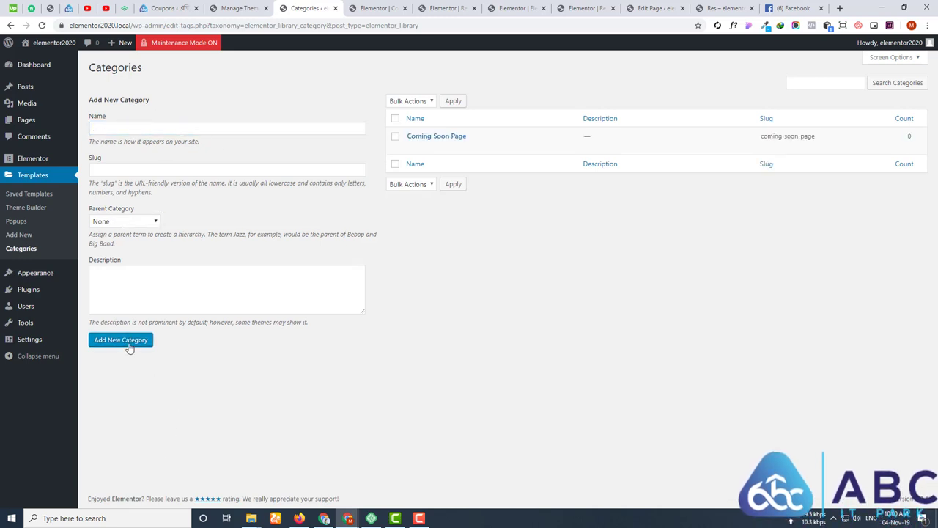
- Return to Saved Templates and select Coming Soon Page as the category filter without applying it
click(27, 194)
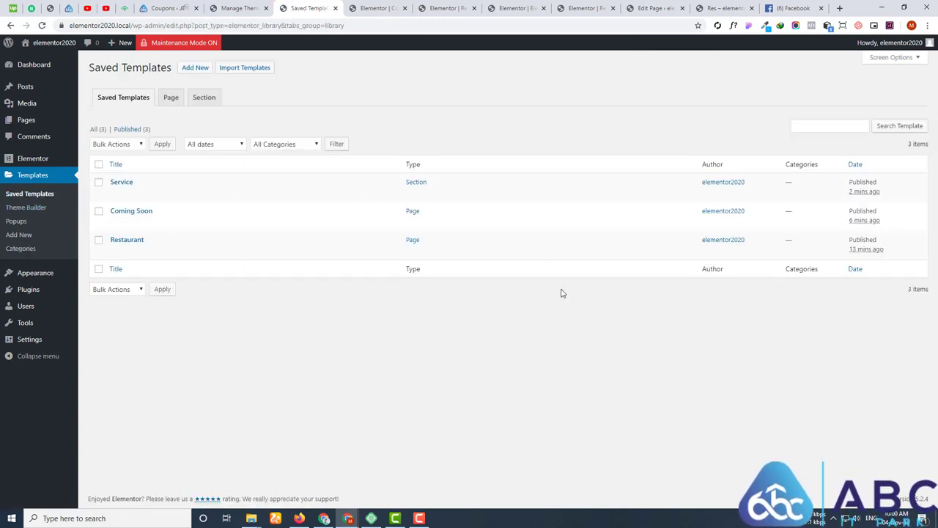
click(291, 145)
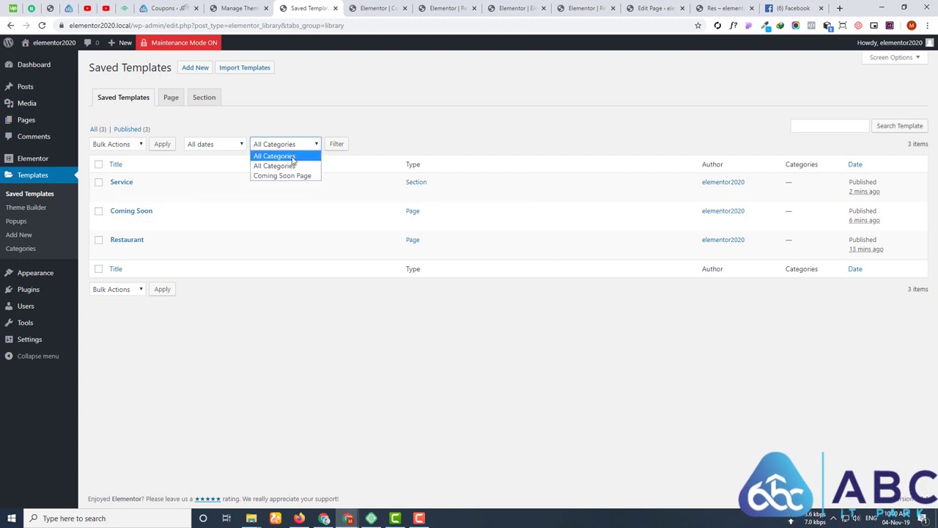
click(282, 176)
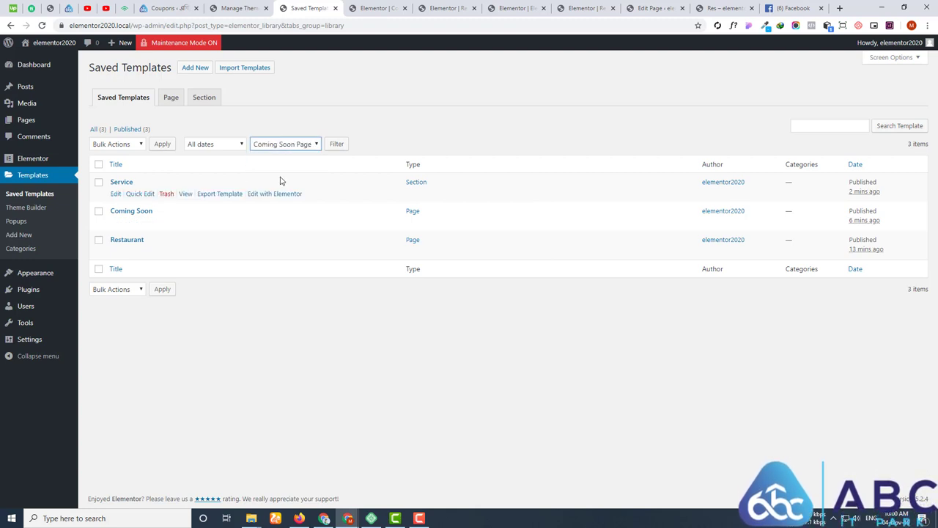
- Assign the Coming Soon Page category to the Coming Soon template and update the template
click(136, 145)
click(459, 116)
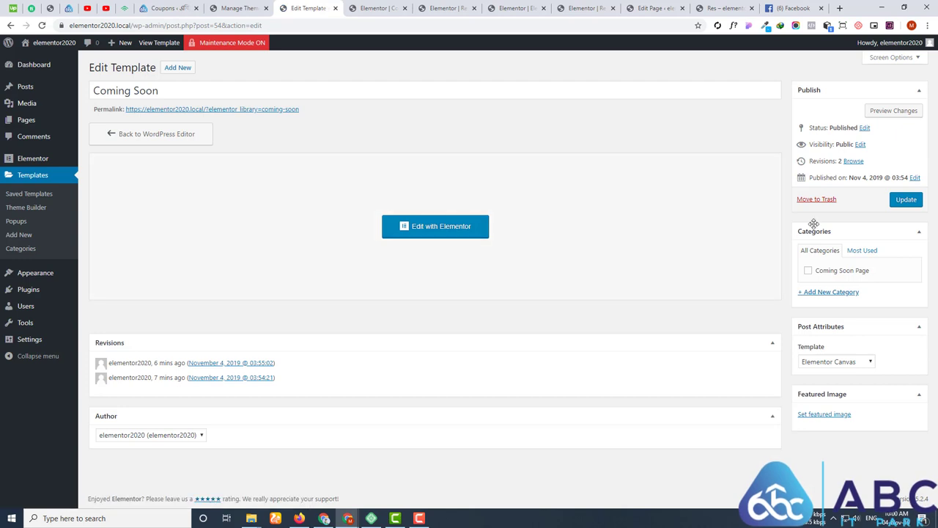
click(808, 273)
click(906, 199)
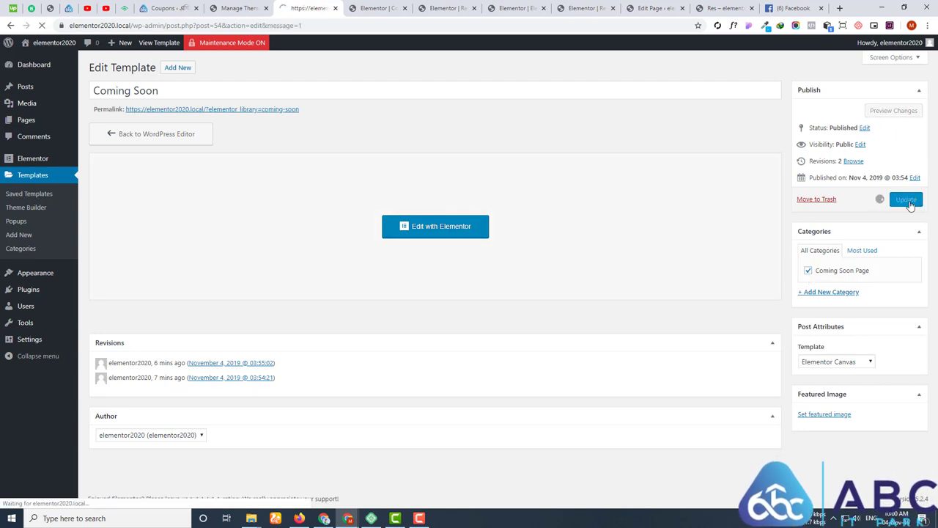
- Check the category assignments in Saved Templates, and filter the list by the Coming Soon Page category
click(29, 194)
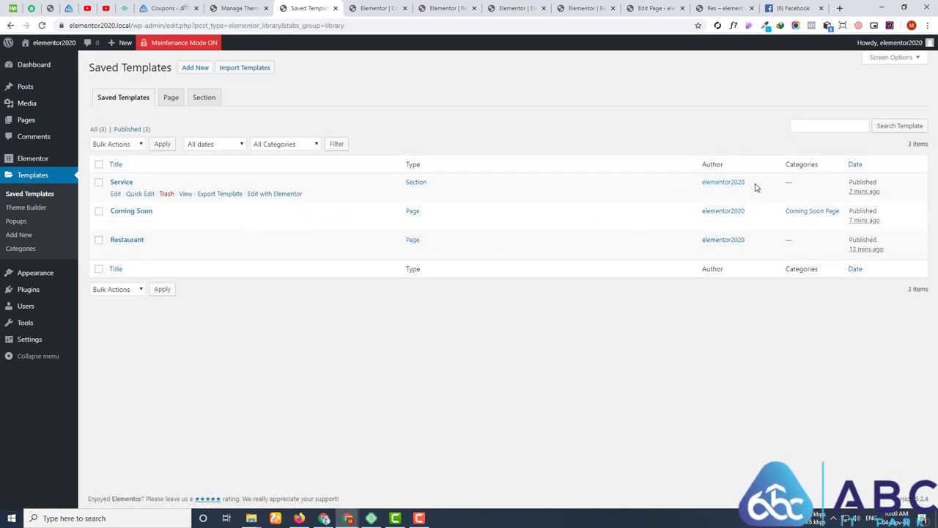
drag(783, 169, 809, 165)
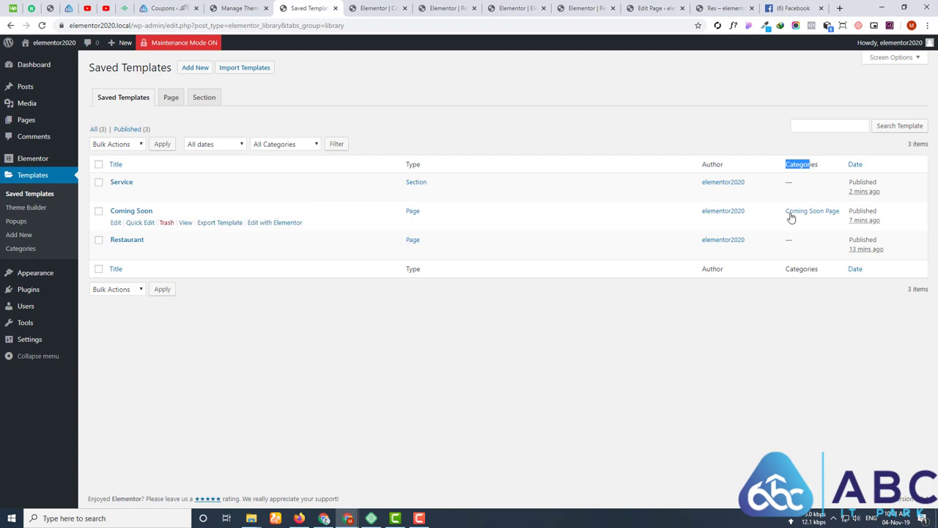
drag(790, 212, 821, 236)
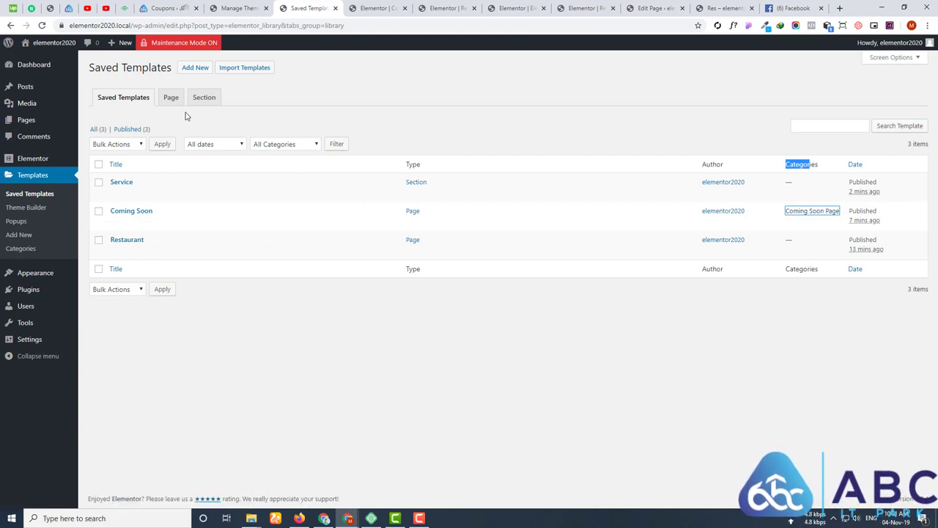
click(287, 144)
click(284, 176)
click(335, 144)
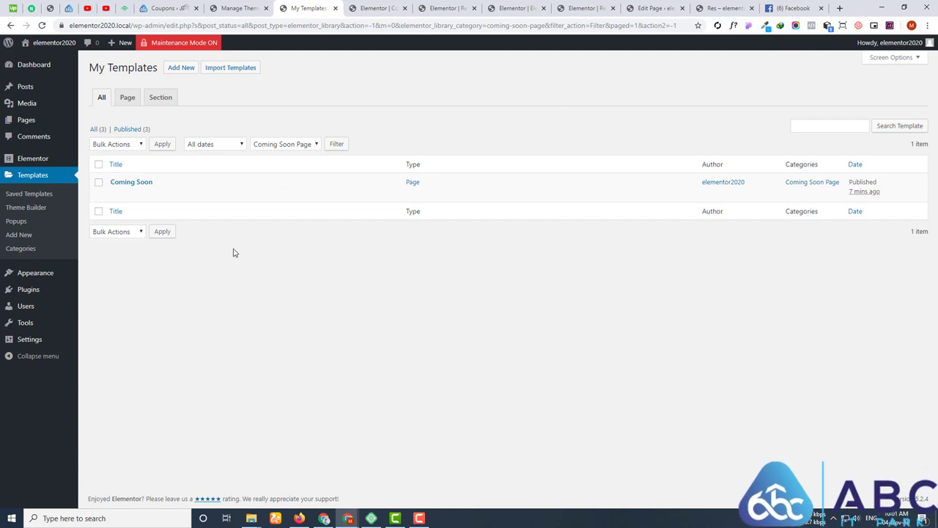
- Show all templates again and export the Coming Soon template as a JSON file
click(107, 98)
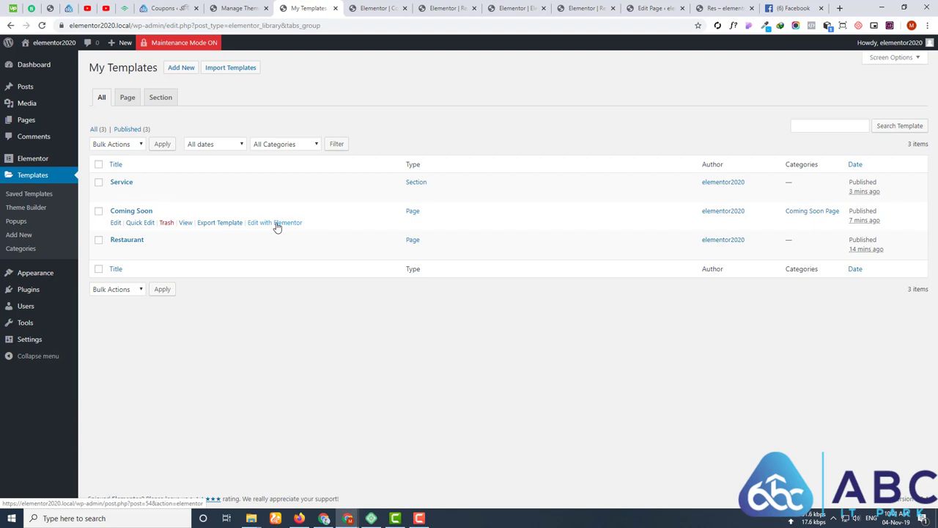
click(220, 223)
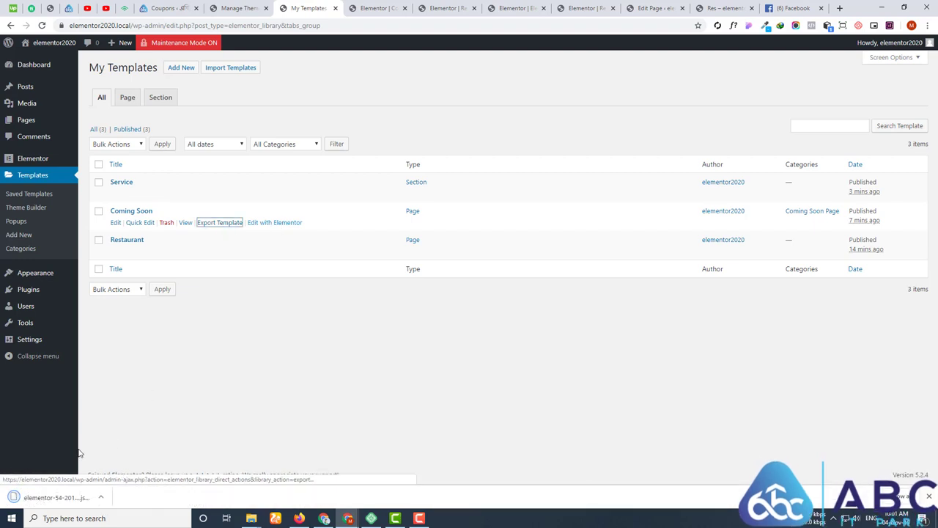
- Move the Coming Soon template to the trash and delete it permanently from there
click(165, 223)
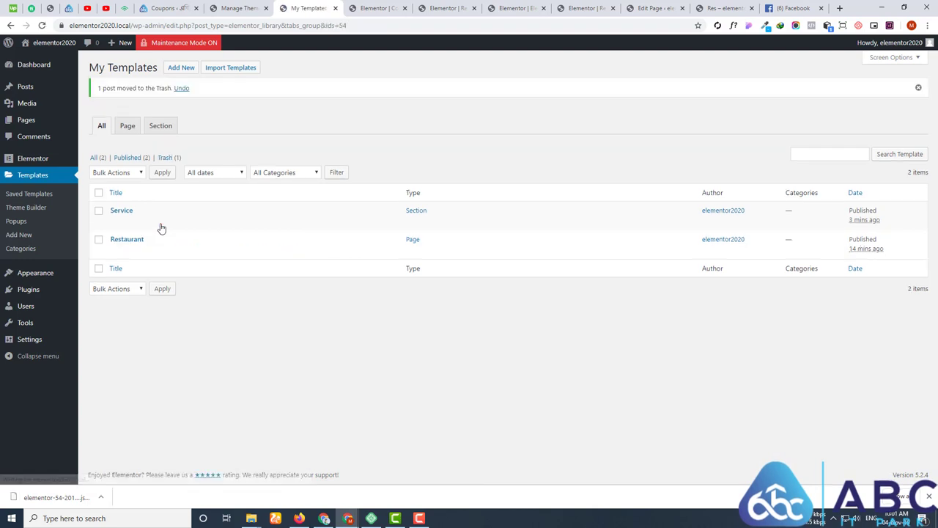
click(166, 158)
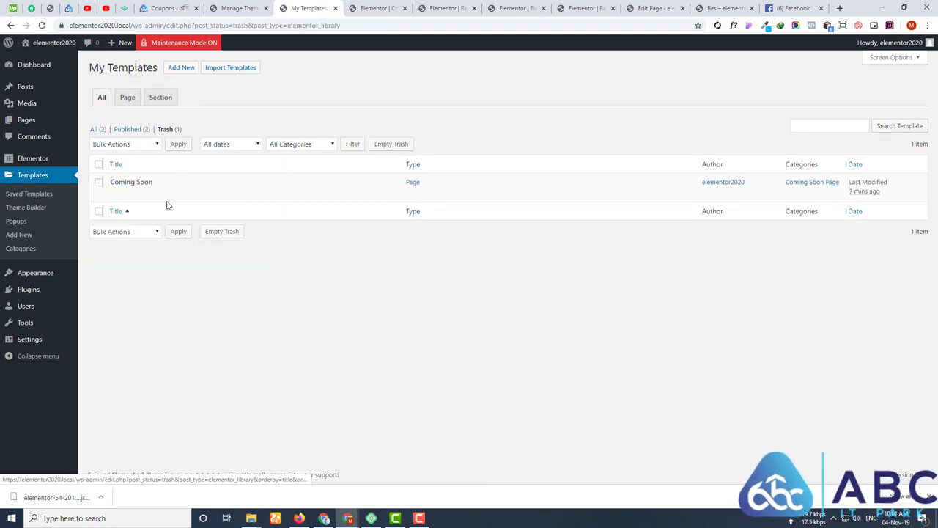
click(168, 195)
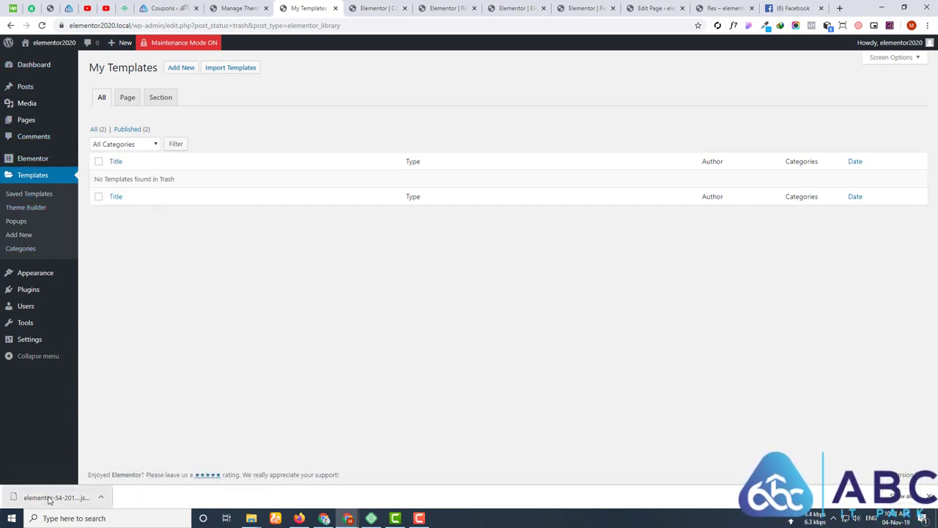
- Import the exported file elementor-54-2019-11-04.json from Downloads into the template library
click(219, 72)
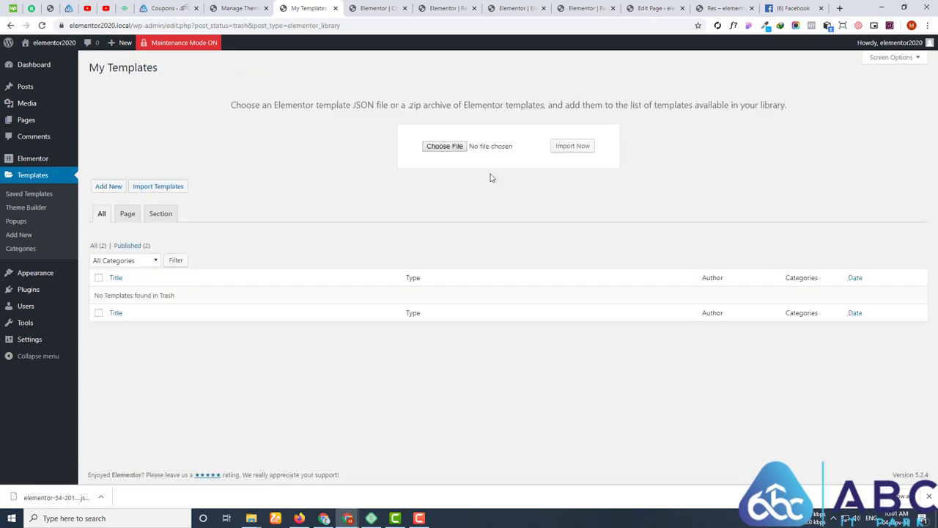
click(103, 247)
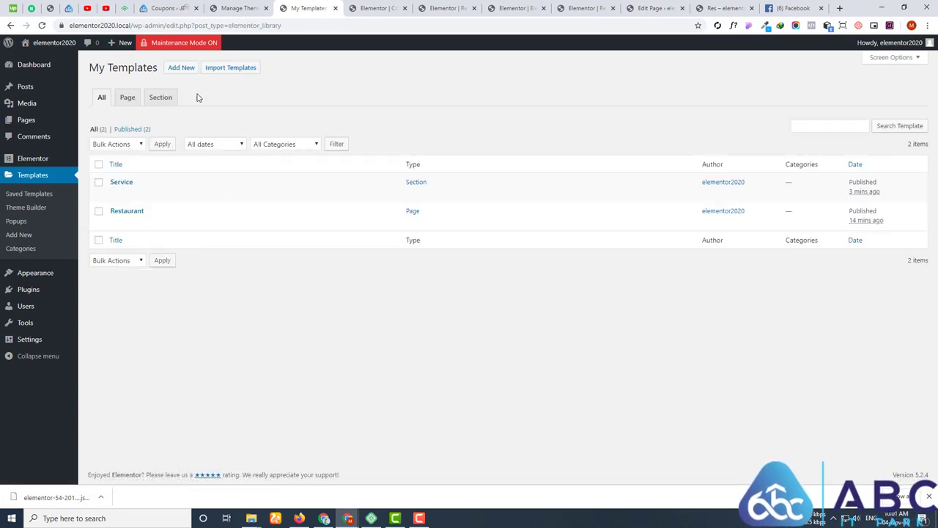
click(225, 71)
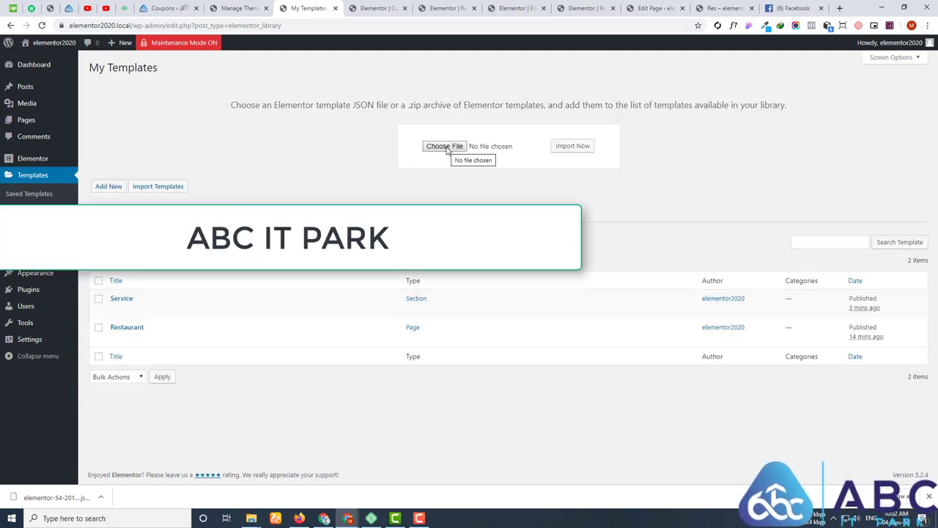
click(452, 146)
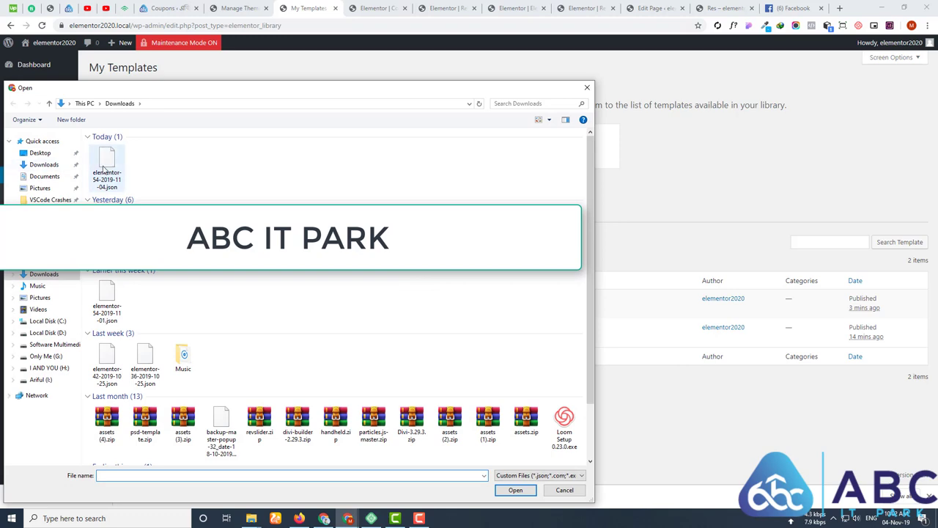
click(105, 168)
double_click(106, 164)
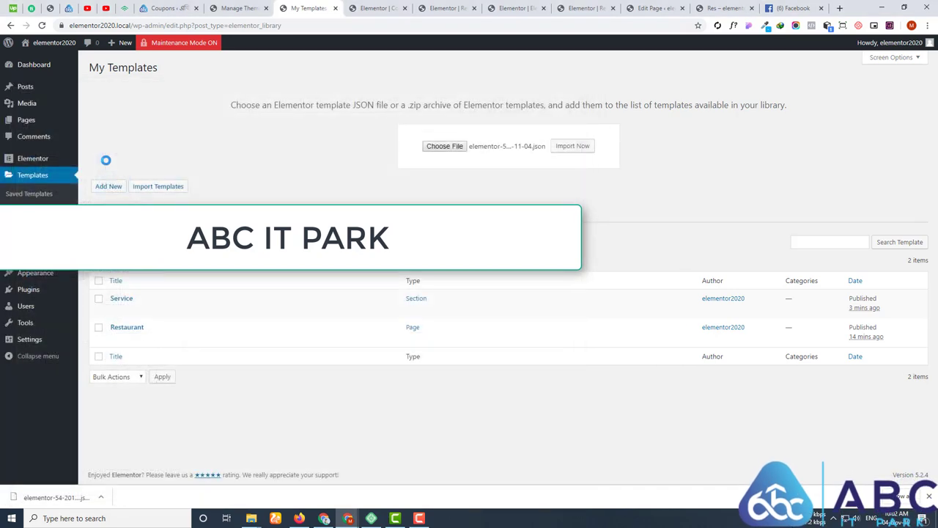
click(586, 148)
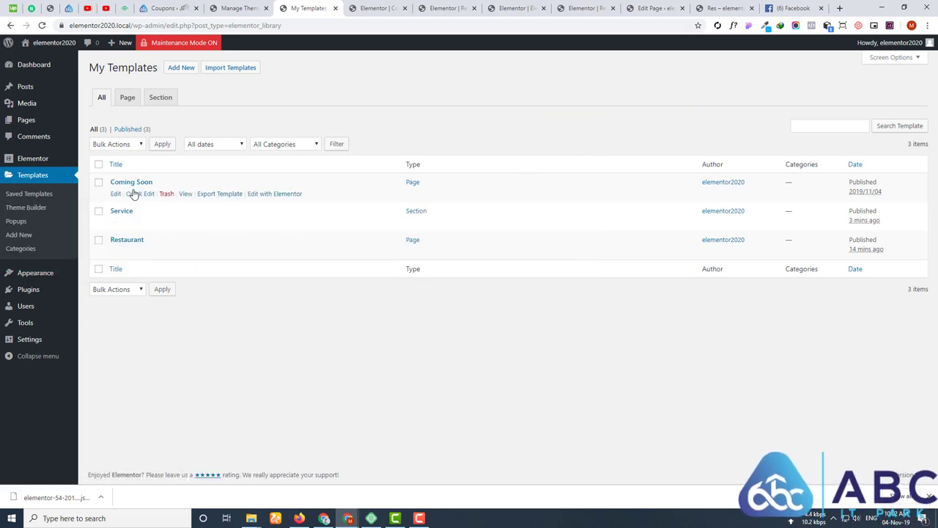
- View the imported Coming Soon template in a new tab, look through its whole page, and return to the template list
right_click(185, 195)
click(216, 199)
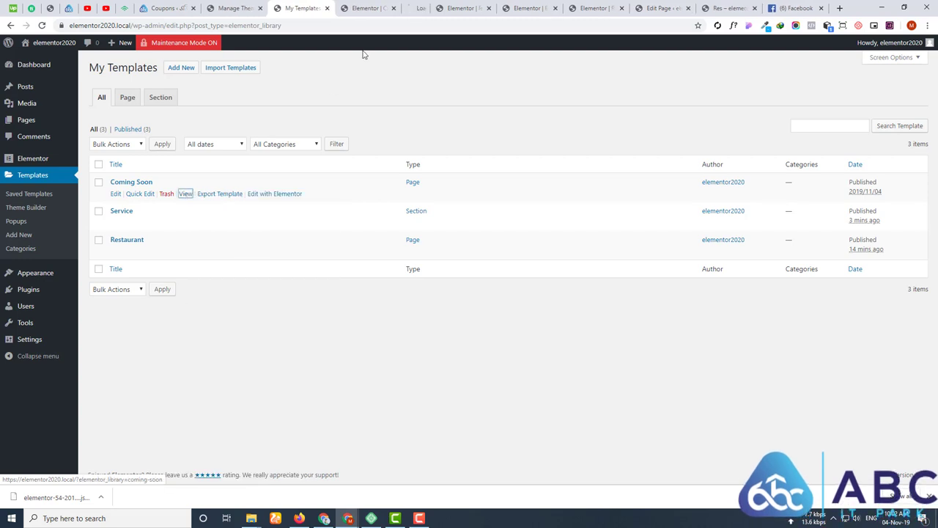
click(416, 8)
scroll(274, 250, down, 2)
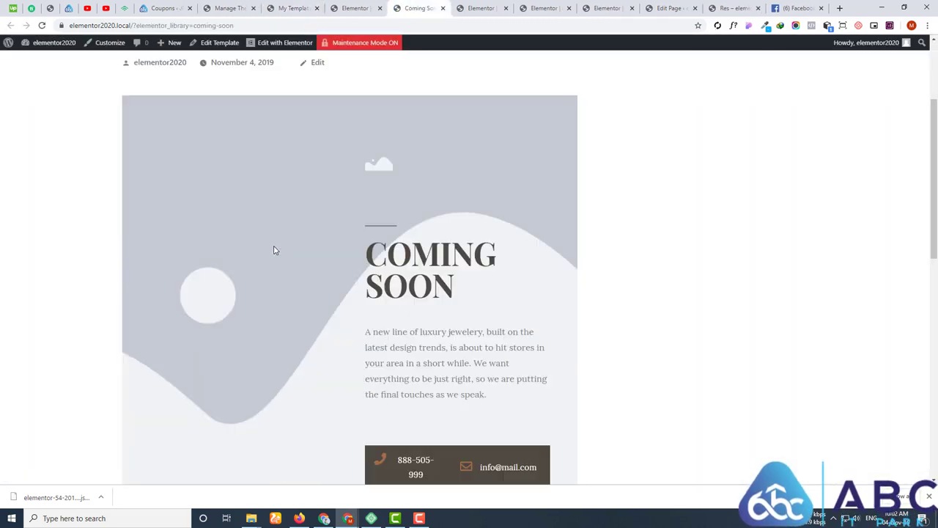
scroll(273, 248, down, 5)
scroll(273, 247, up, 4)
drag(279, 160, 547, 237)
click(480, 225)
scroll(444, 225, down, 4)
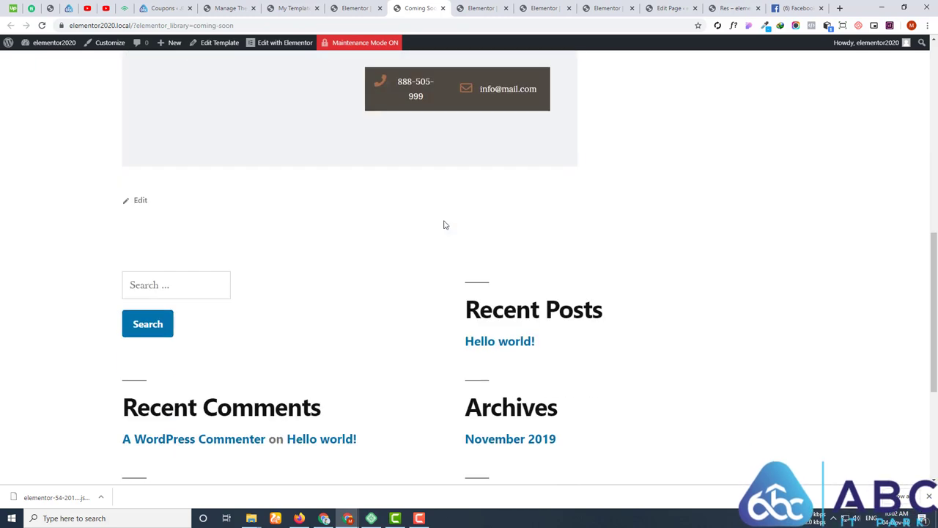
scroll(443, 225, up, 7)
scroll(464, 260, down, 3)
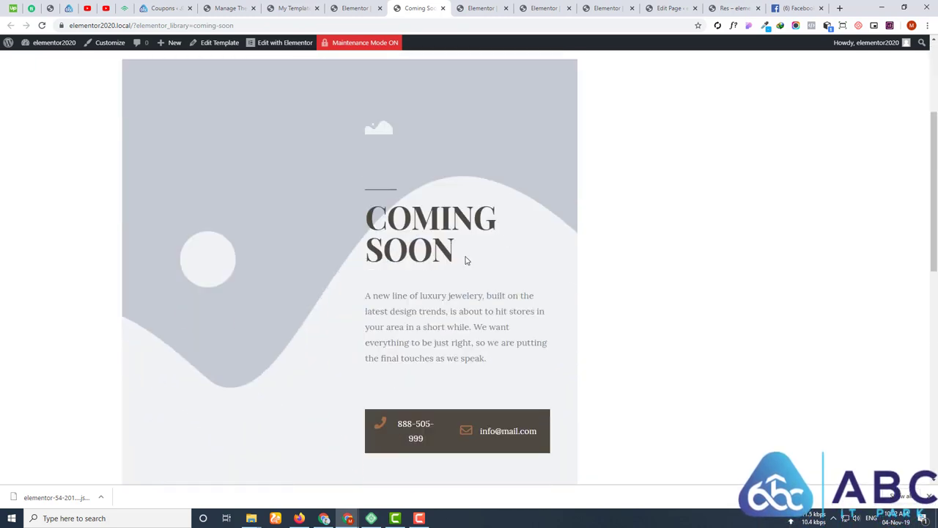
click(355, 8)
click(297, 7)
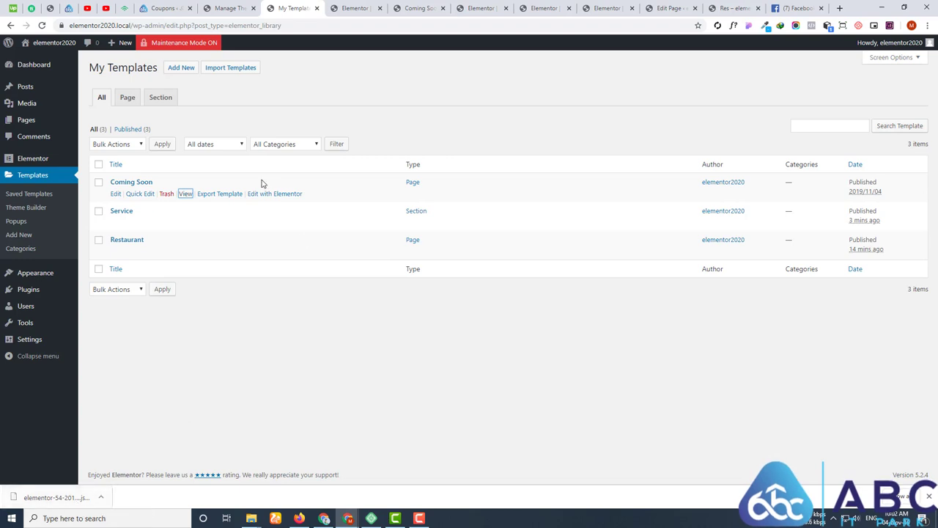
- Open the Theme Builder page and read which theme parts it can customize
click(37, 215)
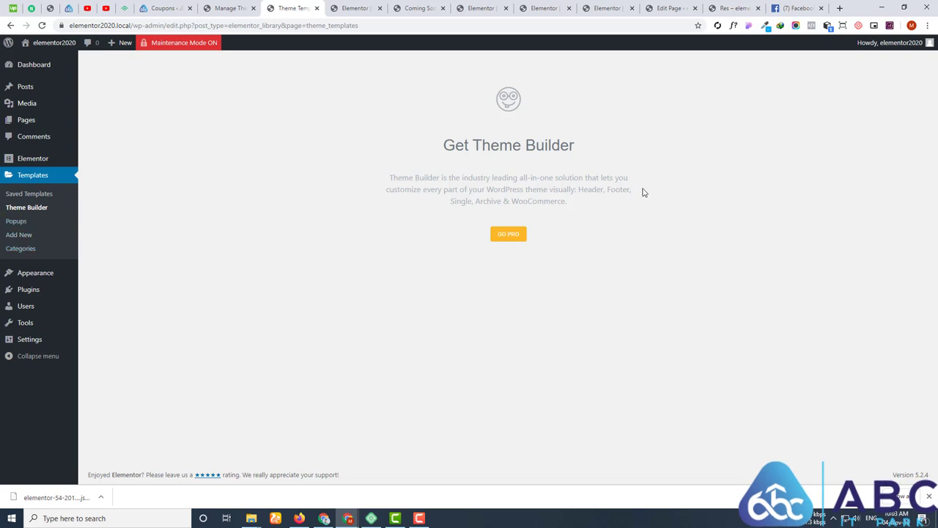
drag(584, 186, 659, 191)
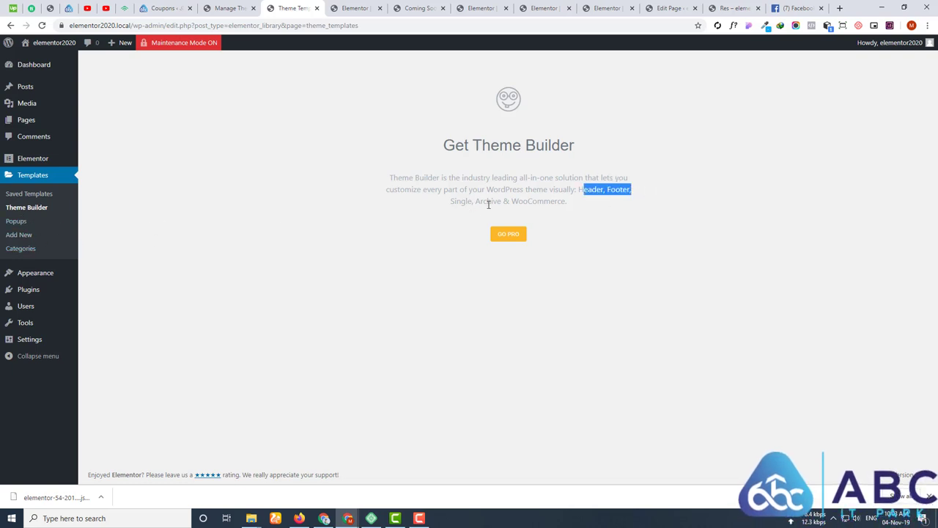
drag(487, 202, 574, 203)
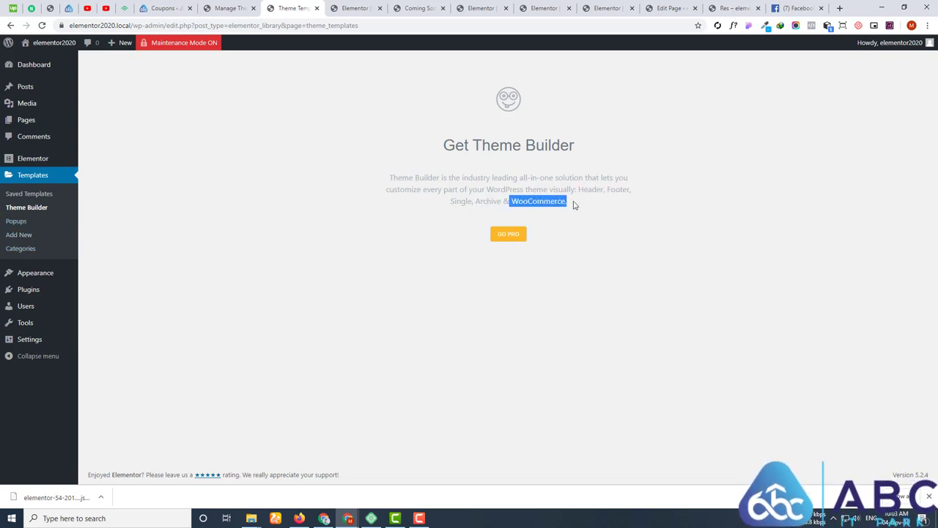
click(623, 225)
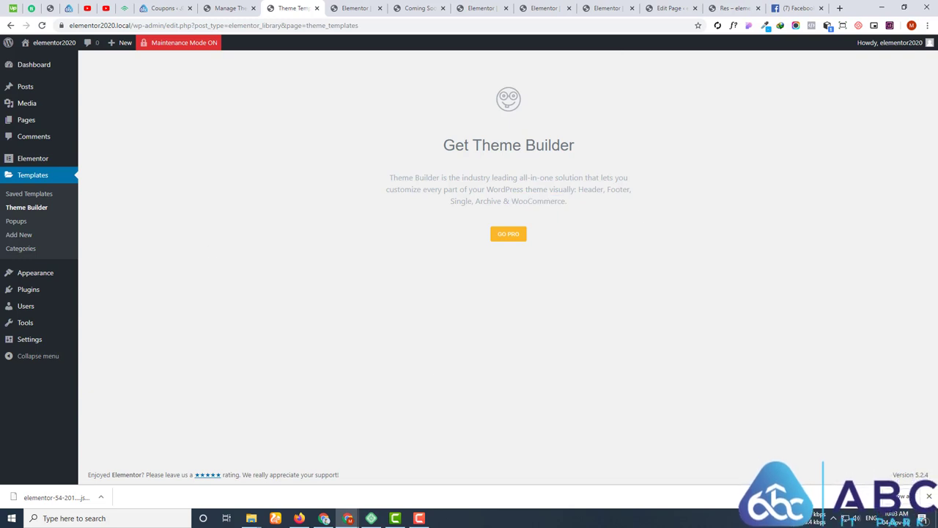
- Look at the header area of the Coming Soon template preview and return to the Theme Builder page
click(409, 6)
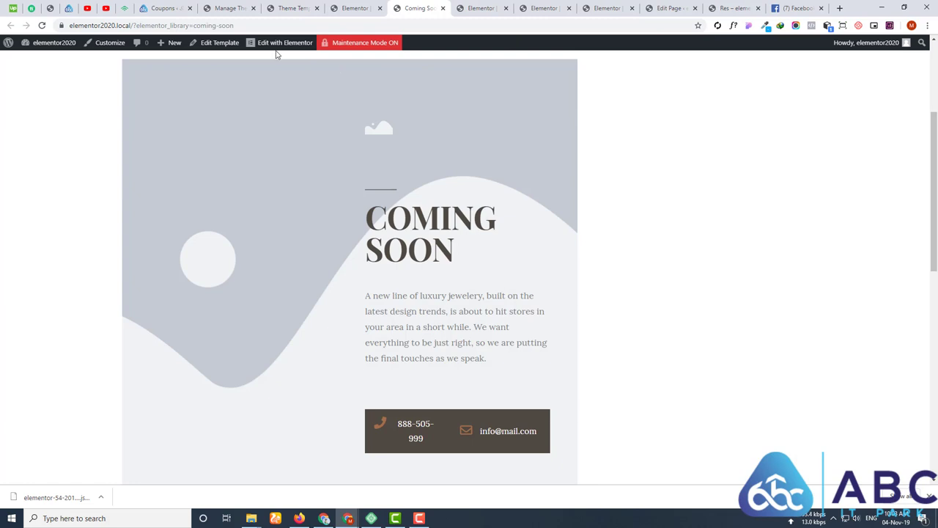
scroll(551, 85, up, 3)
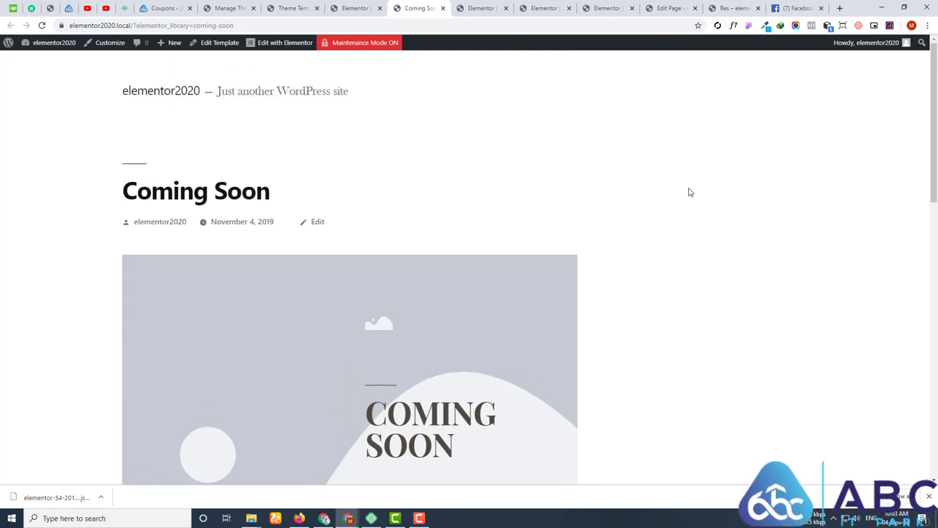
click(351, 7)
click(267, 6)
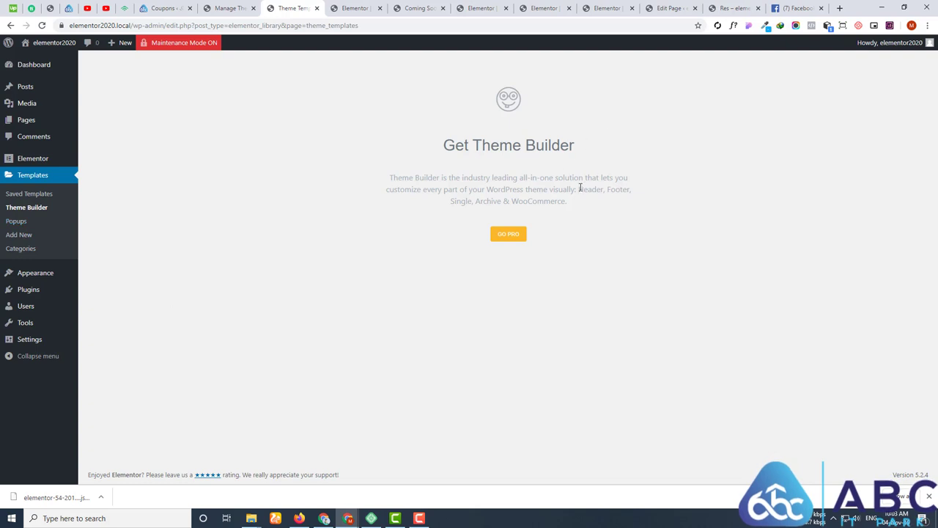
- Highlight the header, footer and archive parts in the Theme Builder description while reading what the Pro version covers
drag(581, 188, 628, 189)
click(607, 188)
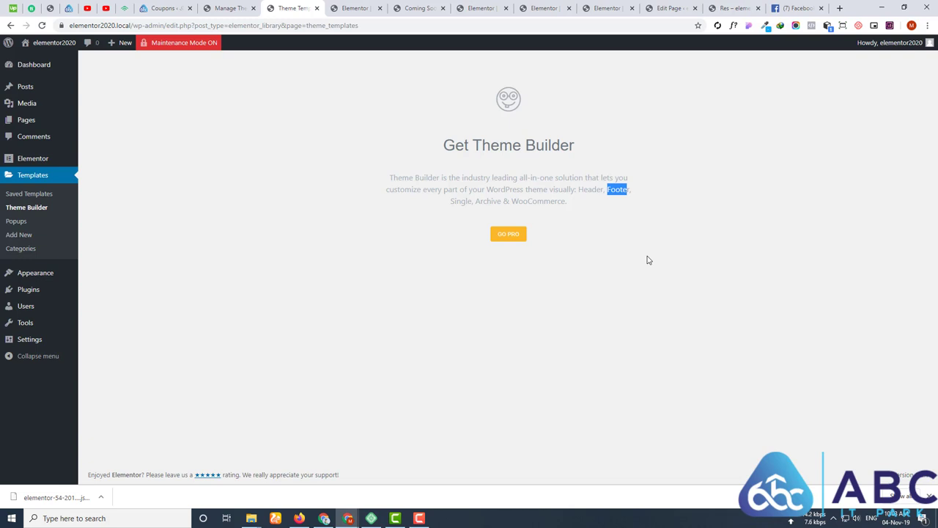
drag(471, 201, 511, 202)
click(606, 222)
- Open the Popups page of the templates section and read the Popup Builder description
click(22, 222)
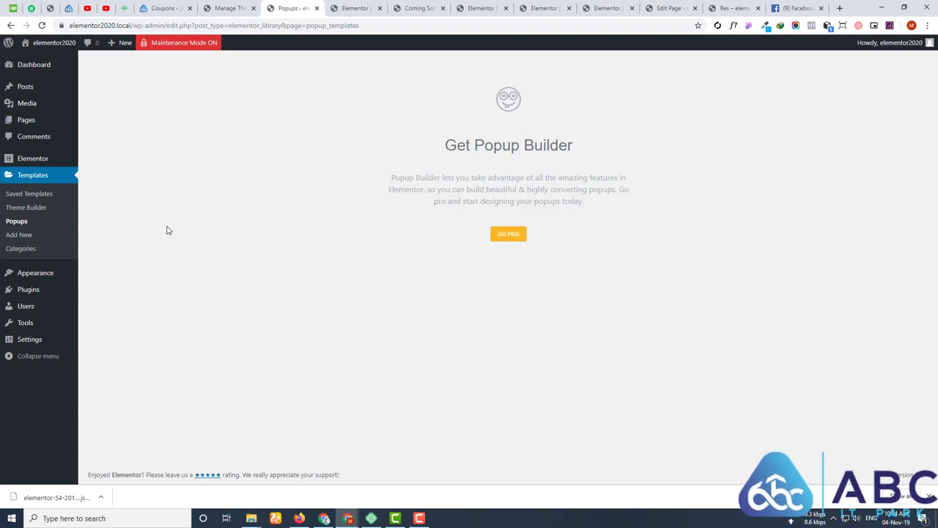
triple_click(475, 189)
drag(475, 189, 422, 158)
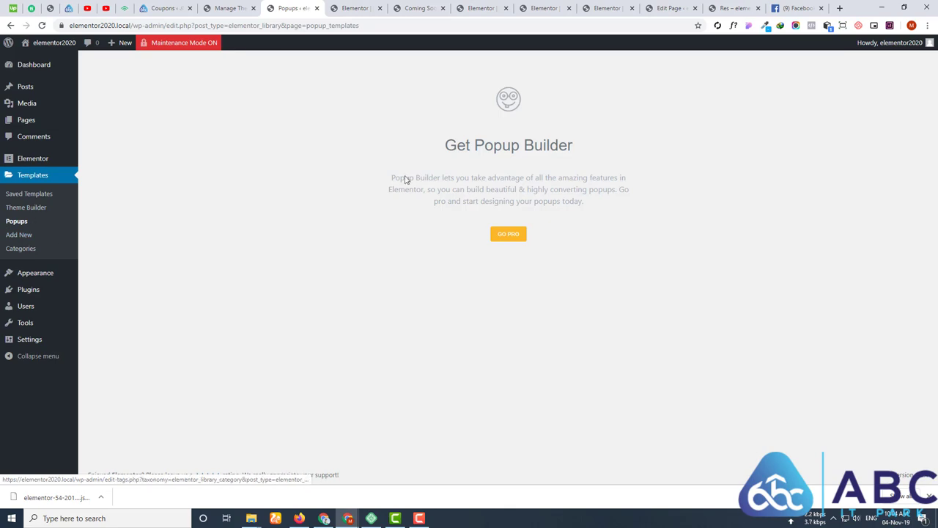
- View the New Template dialog, close it without creating a template, and open the template Categories page
click(18, 238)
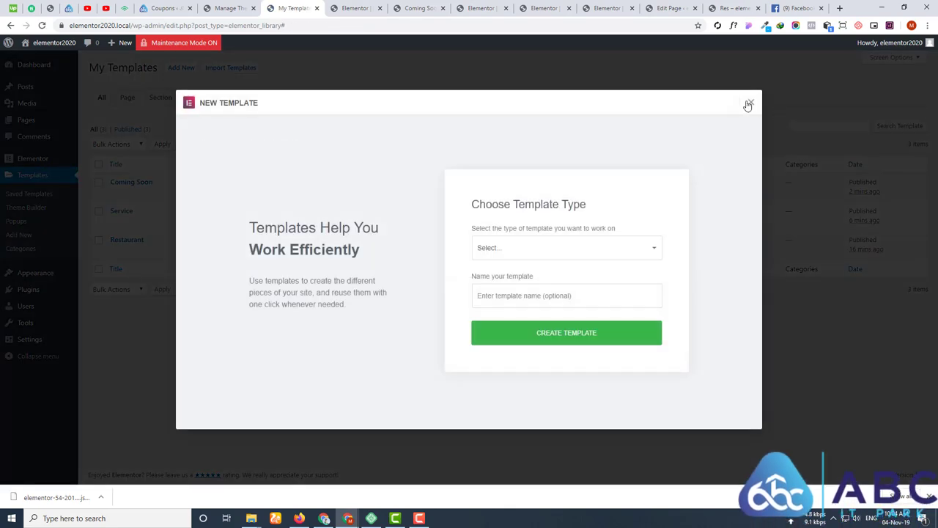
click(749, 103)
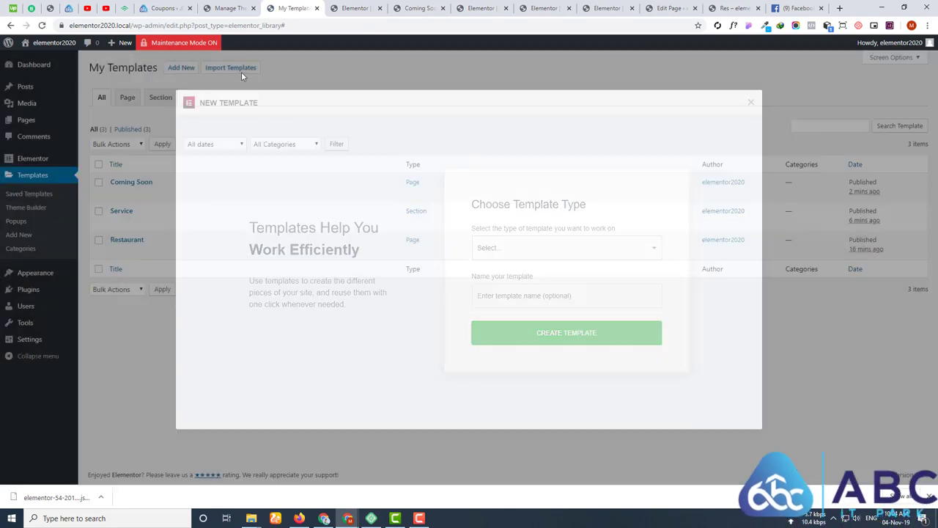
click(21, 250)
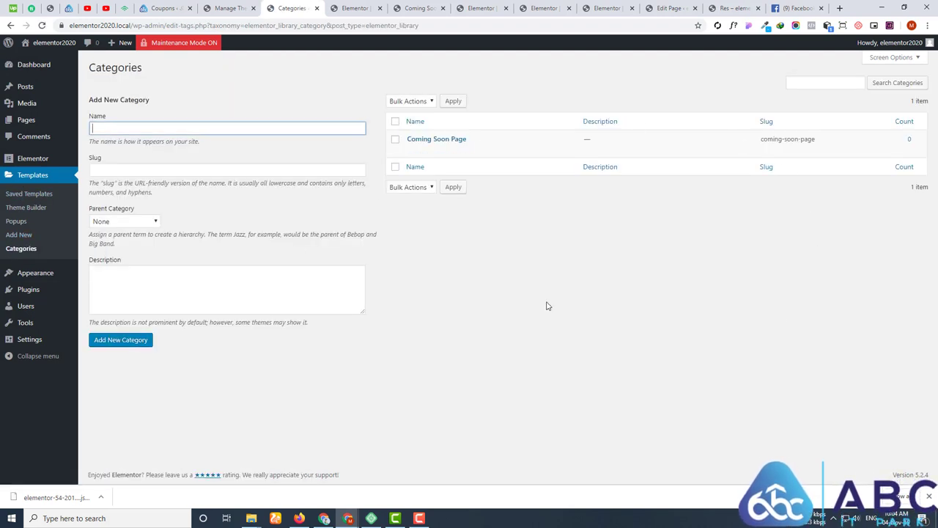
mouse_move(47, 156)
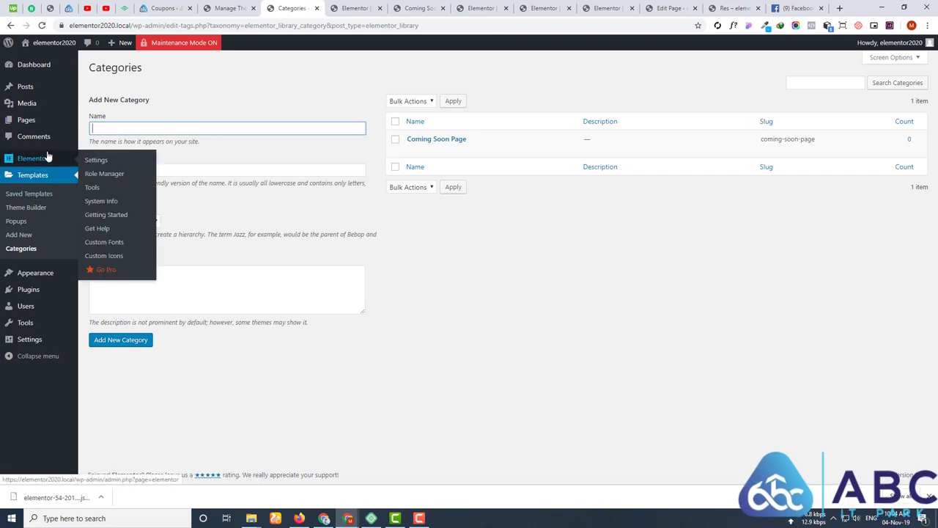